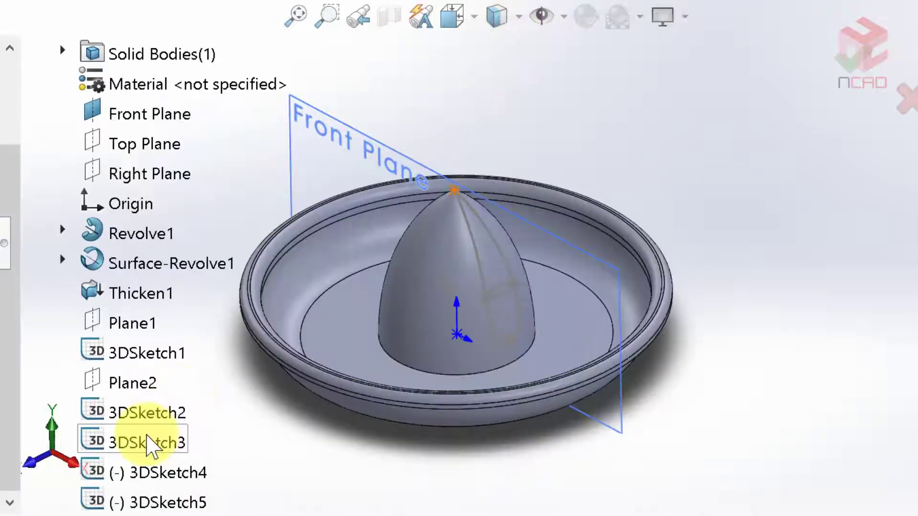
# - Sweep-cut dome grooves with 3DSketch2 as profile and 3DSketch4/3DSketch5 as guides, then hide Front Plane
pyautogui.click(124, 444)
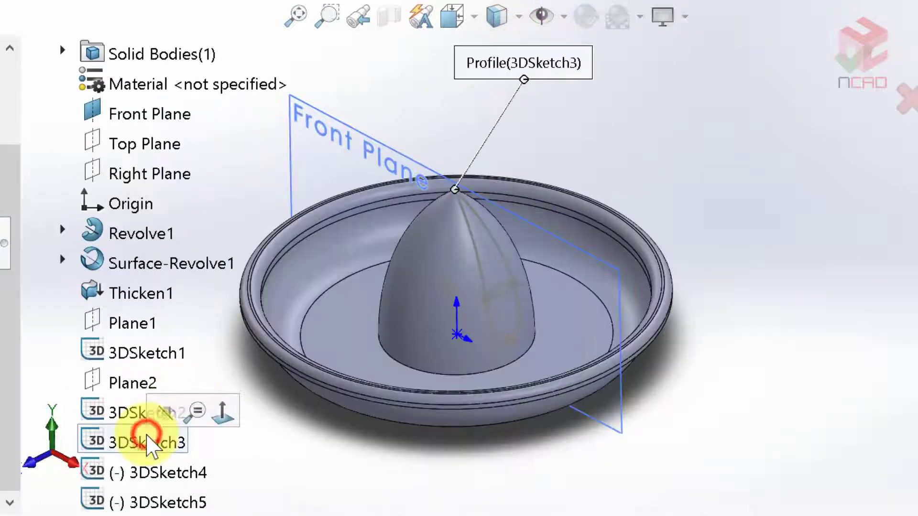
pyautogui.keyDown('ctrl'); pyautogui.click(149, 354); pyautogui.keyUp('ctrl')
pyautogui.click(119, 409)
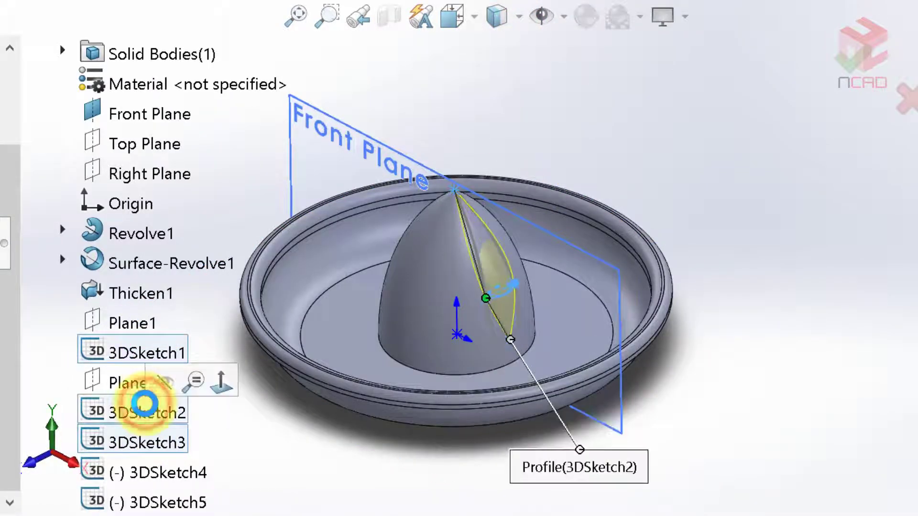
pyautogui.click(160, 469)
pyautogui.click(166, 498)
pyautogui.click(376, 139)
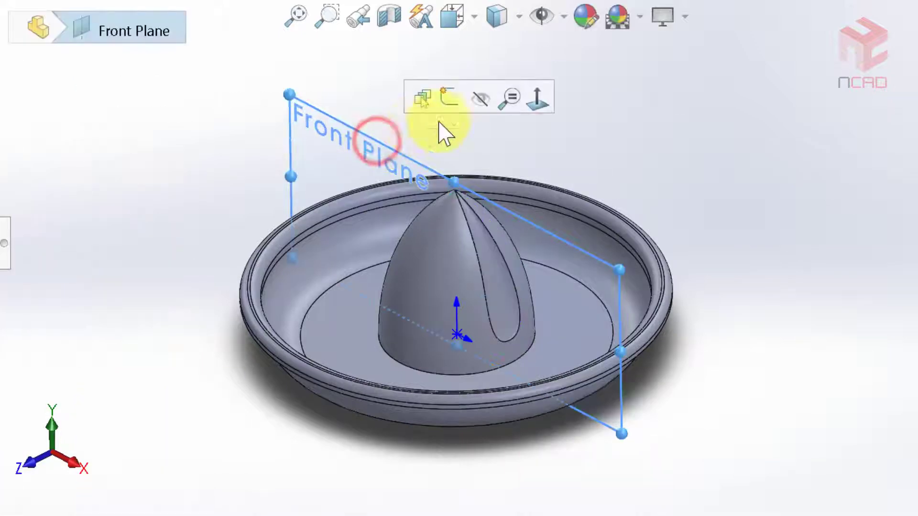
pyautogui.click(475, 103)
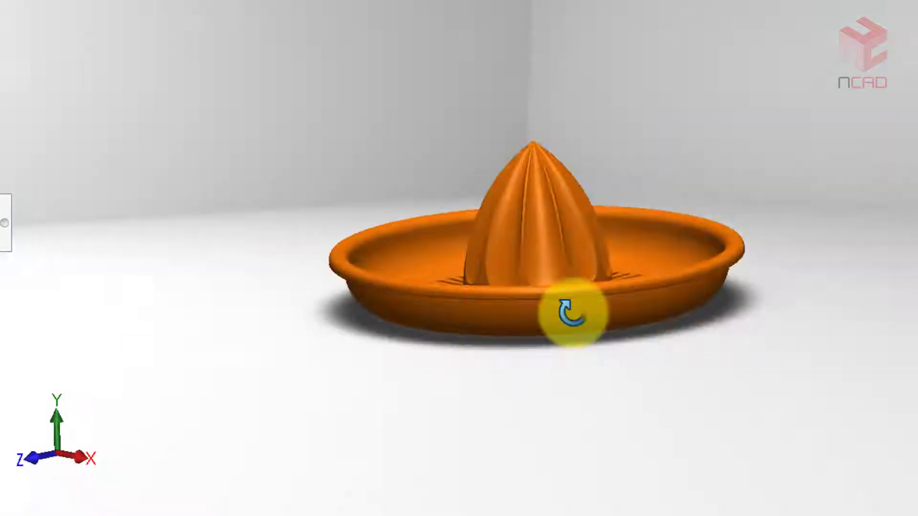
# - Dismiss the Welcome to SOLIDWORKS window, leaving the blank Part1 document open
pyautogui.moveTo(570, 311)
pyautogui.mouseDown(button='middle')
pyautogui.moveTo(601, 349)
pyautogui.moveTo(606, 334)
pyautogui.mouseUp(button='middle')
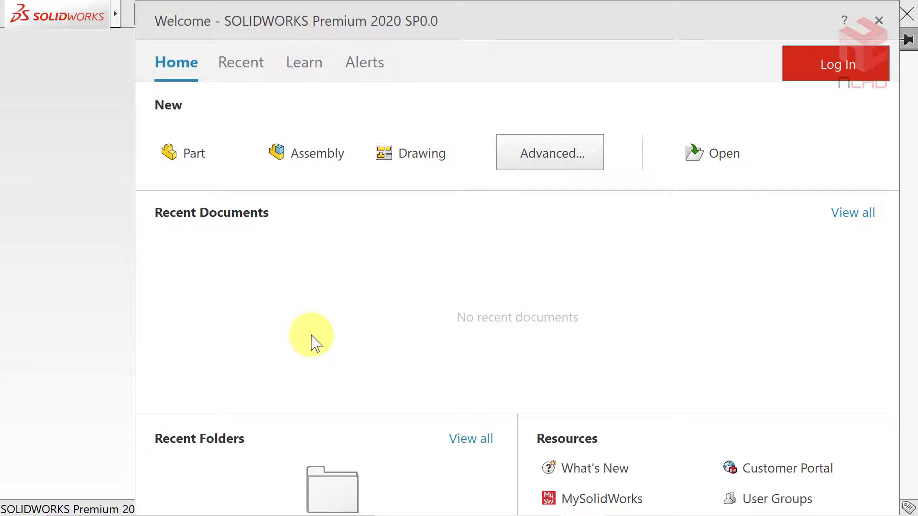
pyautogui.click(194, 160)
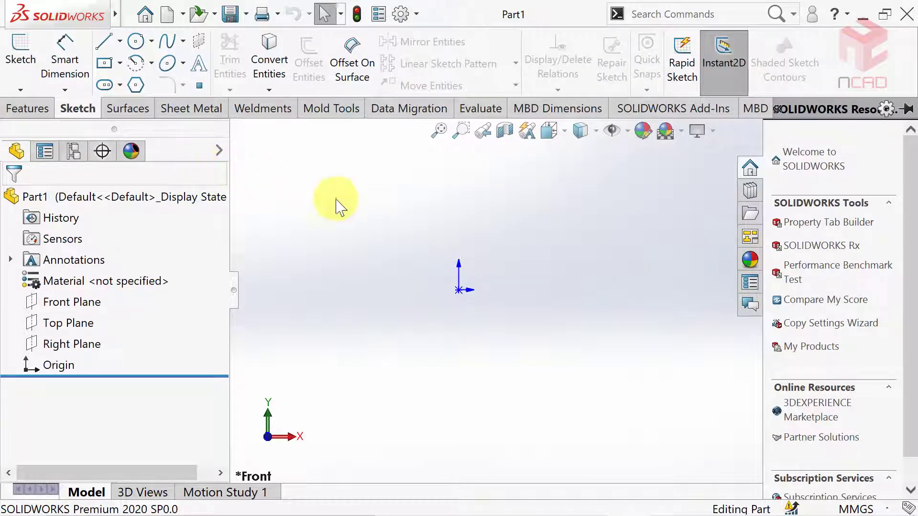
# - On the Front Plane, sketch a 65 mm vertical line up from the origin
pyautogui.click(401, 218)
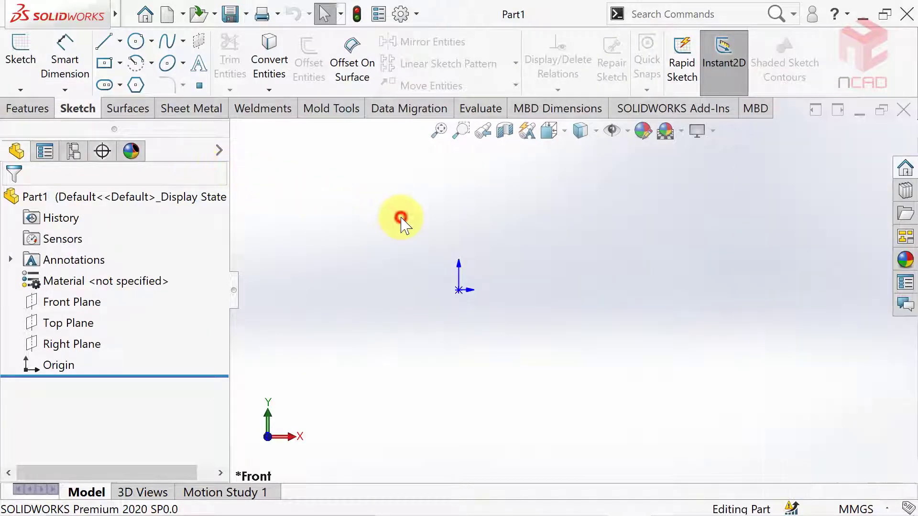
pyautogui.click(21, 53)
pyautogui.click(348, 193)
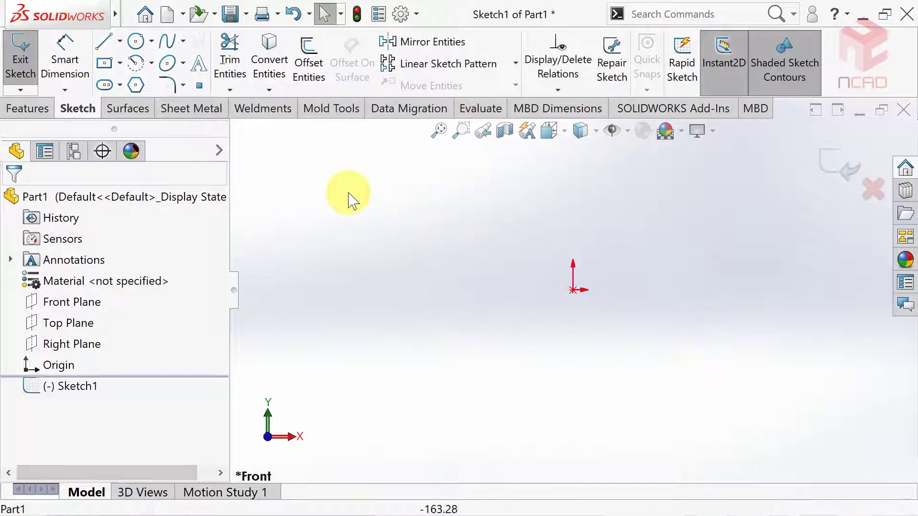
pyautogui.click(104, 52)
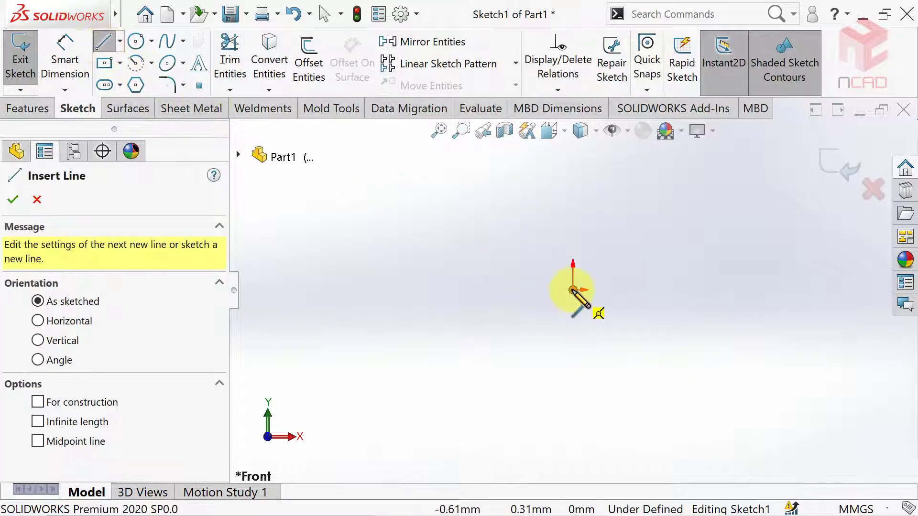
pyautogui.click(573, 290)
pyautogui.click(573, 183)
pyautogui.press('Escape')
pyautogui.click(57, 56)
pyautogui.click(573, 232)
pyautogui.write('655')
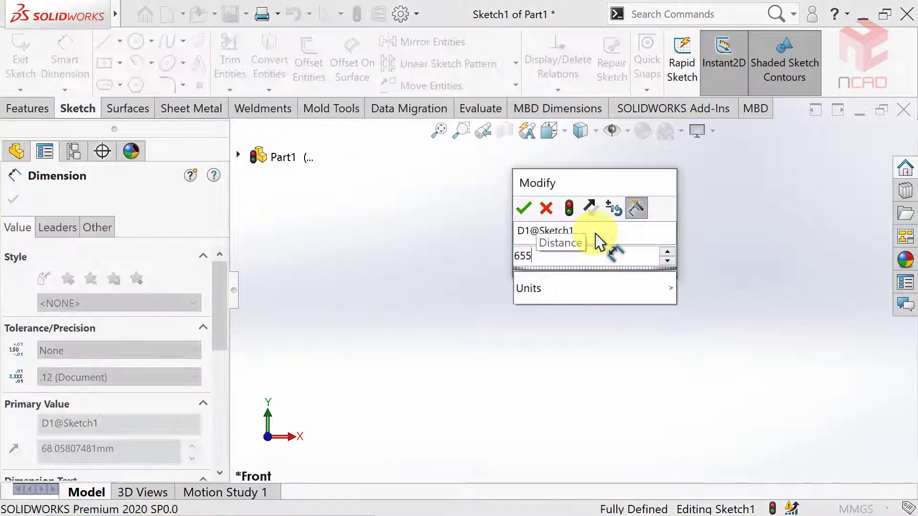
pyautogui.press('Return')
# - Add a 30 mm horizontal line leftward from the origin
pyautogui.click(104, 42)
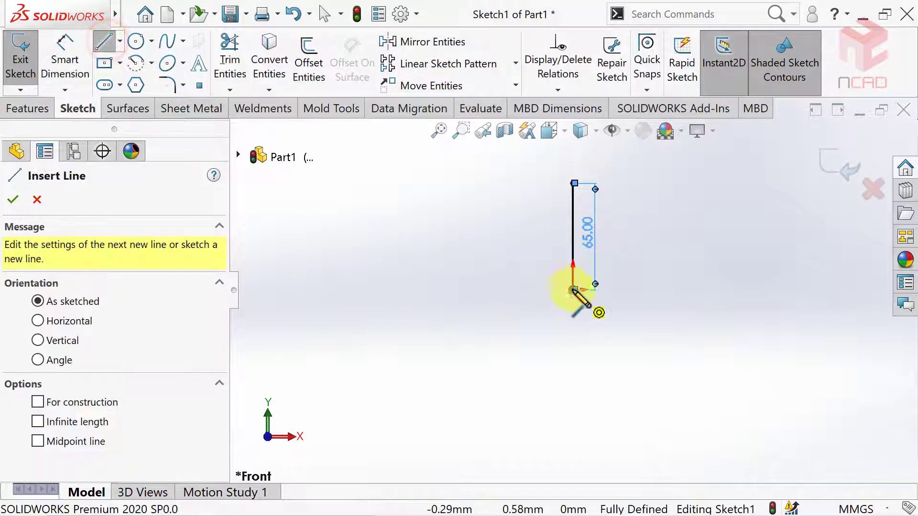
pyautogui.click(574, 290)
pyautogui.click(487, 290)
pyautogui.click(65, 56)
pyautogui.click(525, 290)
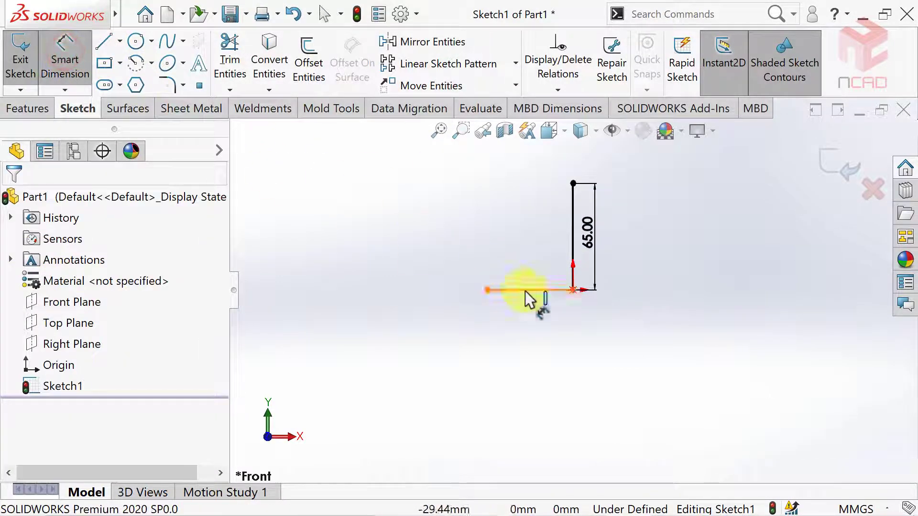
pyautogui.click(534, 311)
pyautogui.write('30')
pyautogui.press('Return')
pyautogui.press('Escape')
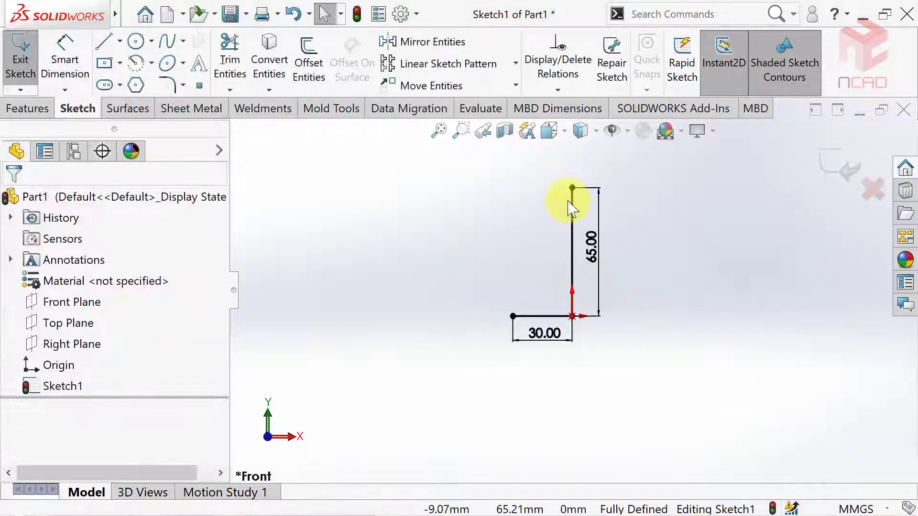
# - Close the profile with a curved spline from the base end to the top, tangent vertical at the bottom
pyautogui.click(171, 42)
pyautogui.click(513, 316)
pyautogui.doubleClick(573, 187)
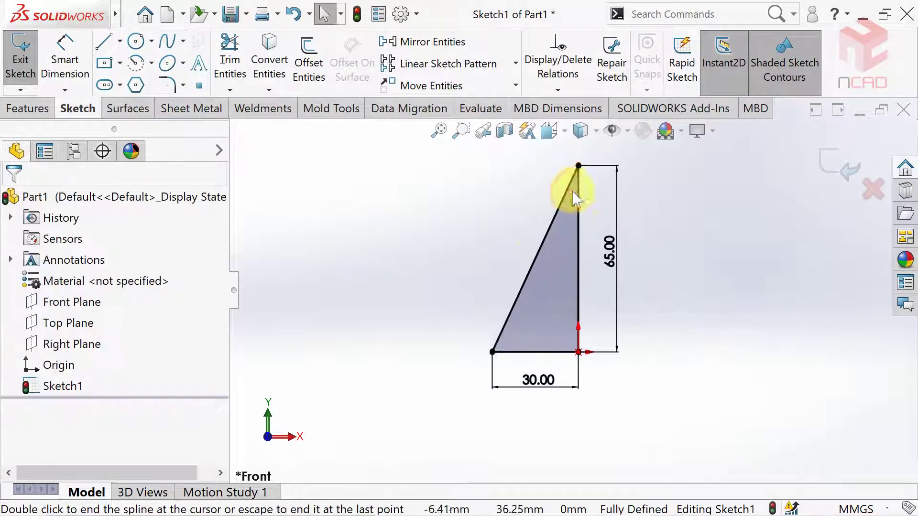
pyautogui.moveTo(522, 310); pyautogui.dragTo(493, 270)
pyautogui.click(15, 372)
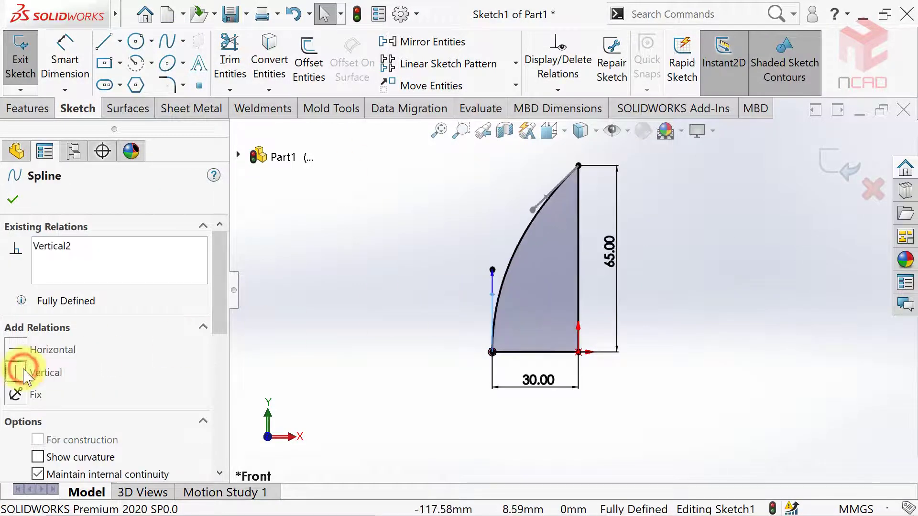
pyautogui.moveTo(546, 197); pyautogui.dragTo(540, 201)
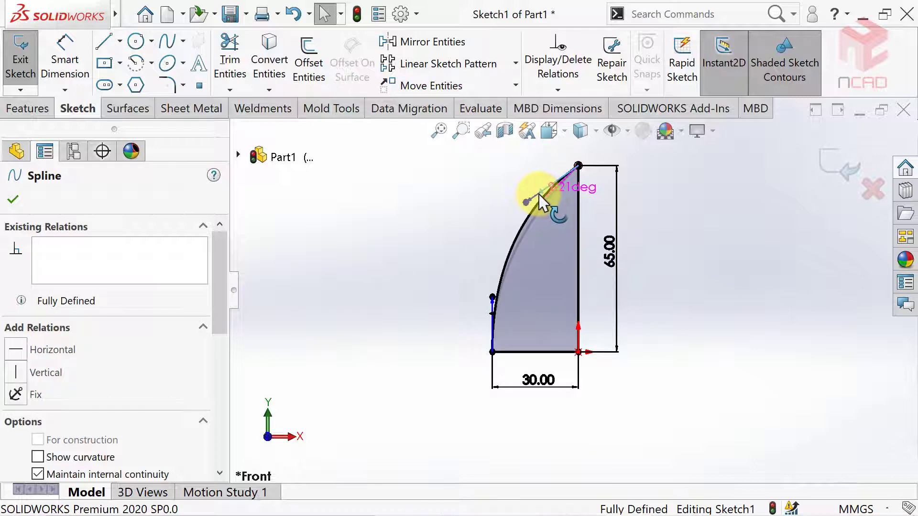
pyautogui.click(13, 199)
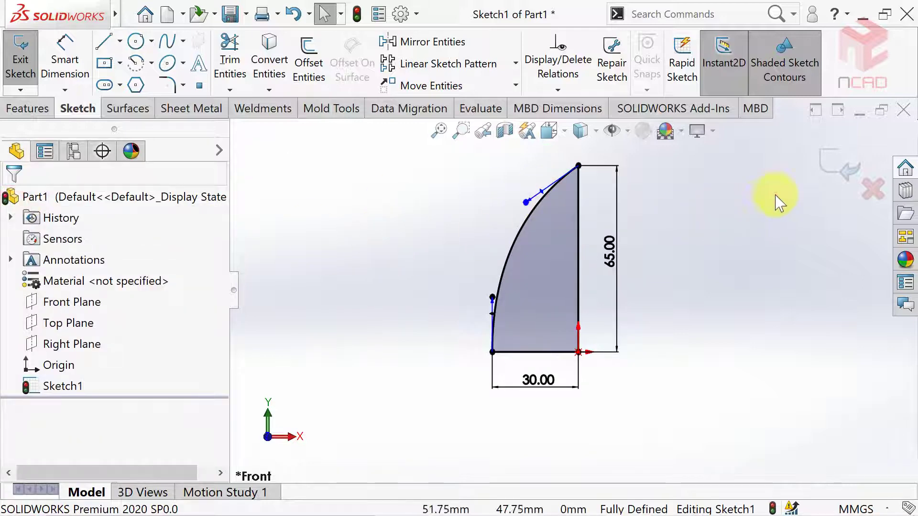
# - Revolve the profile 360° about the 65 mm vertical line into a solid dome
pyautogui.click(28, 108)
pyautogui.click(79, 71)
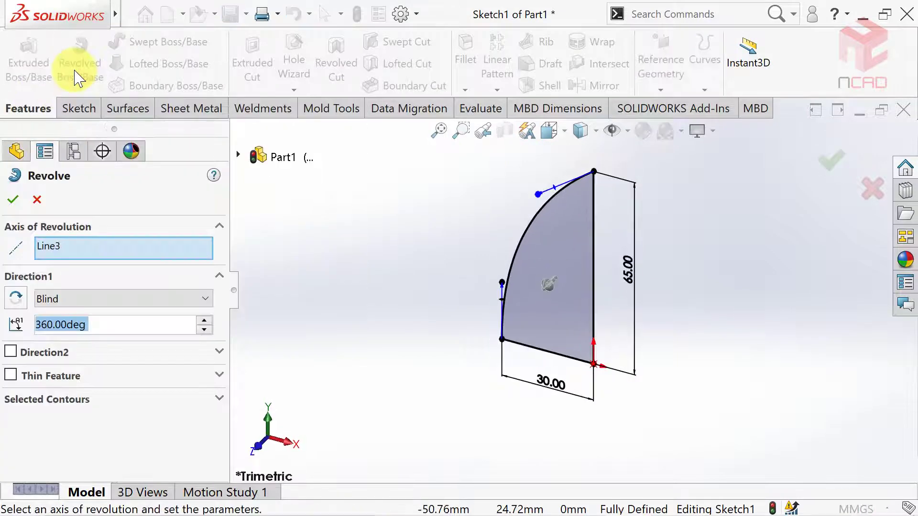
pyautogui.click(593, 260)
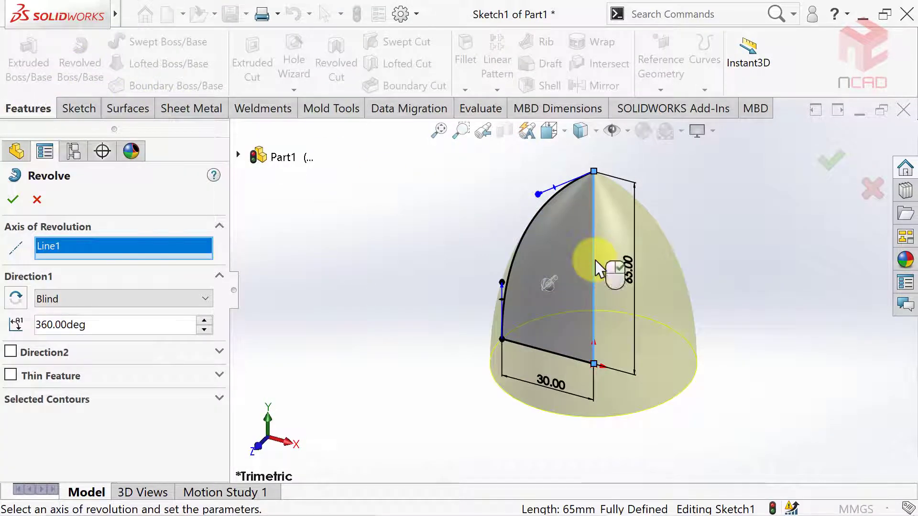
pyautogui.click(13, 199)
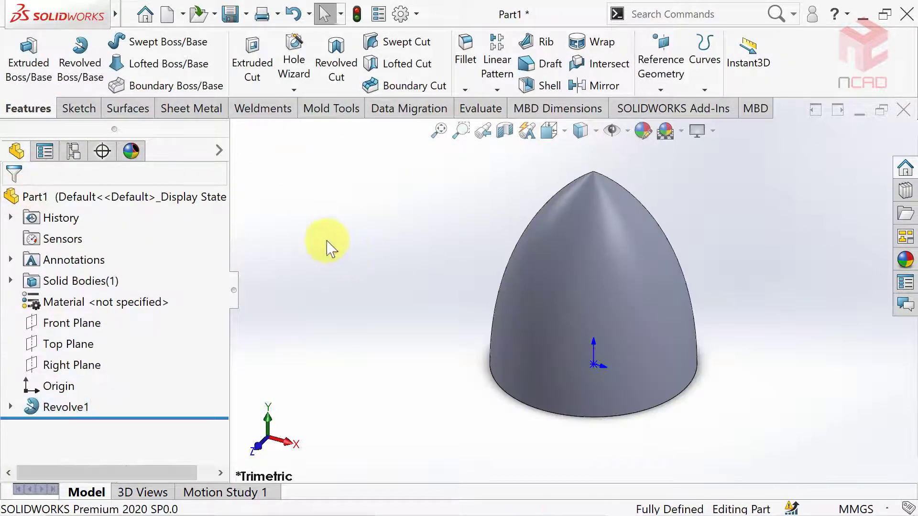
# - Start a new sketch on the Front Plane, viewed from the front in wireframe
pyautogui.click(79, 109)
pyautogui.click(20, 51)
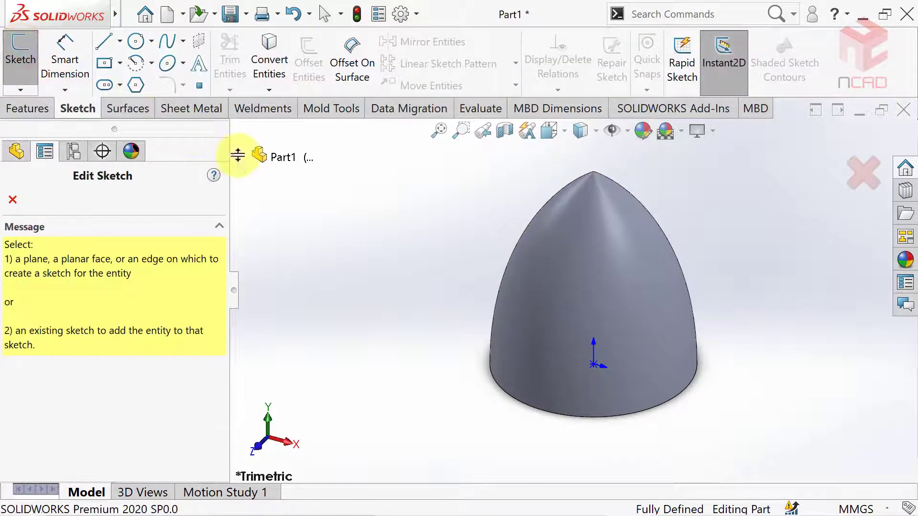
pyautogui.click(239, 155)
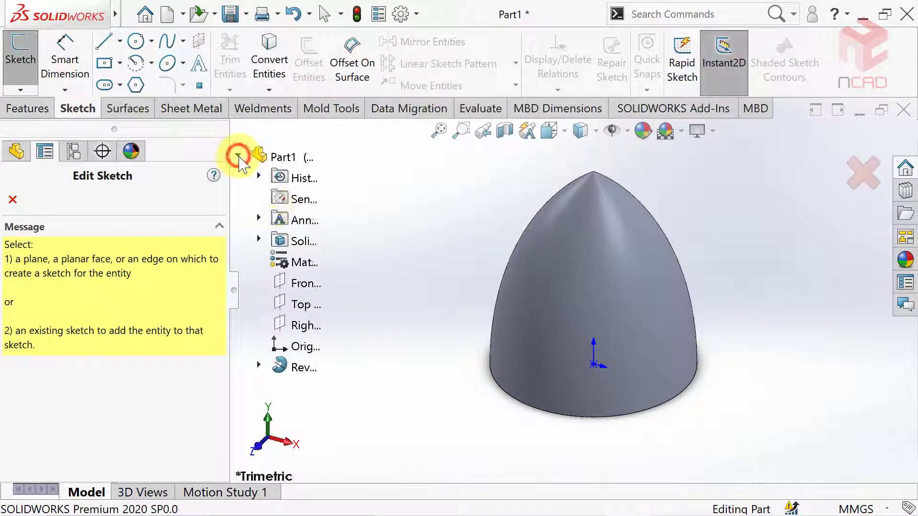
pyautogui.click(322, 289)
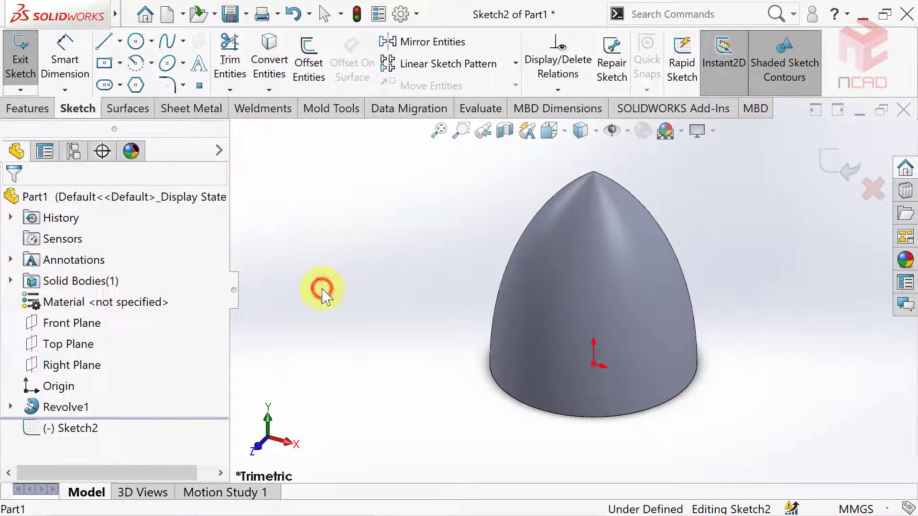
pyautogui.click(549, 131)
pyautogui.click(644, 222)
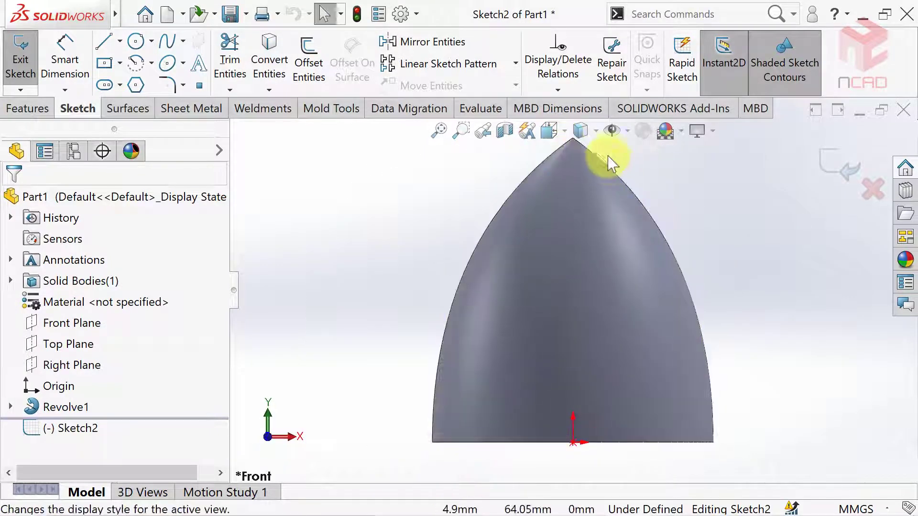
pyautogui.click(581, 199)
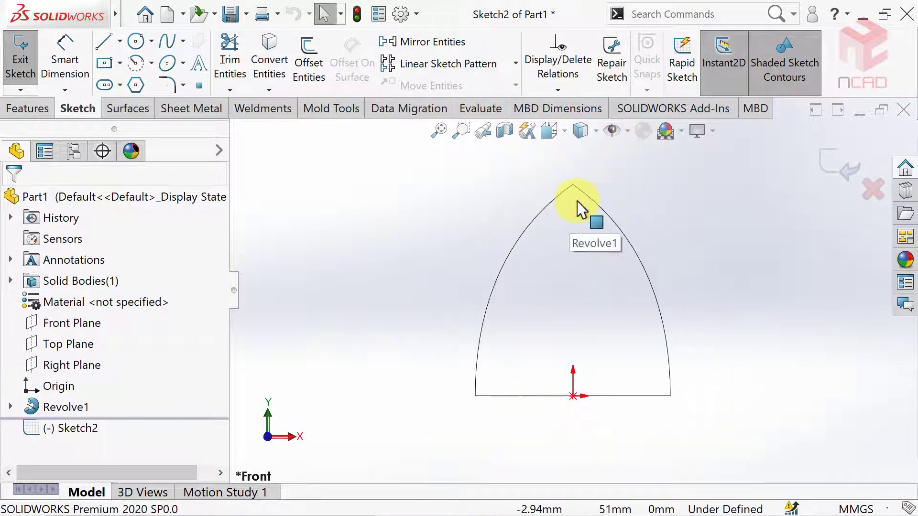
# - Draw a centerline from the origin to the dome tip and a line chain for the dish profile
pyautogui.click(119, 41)
pyautogui.click(131, 83)
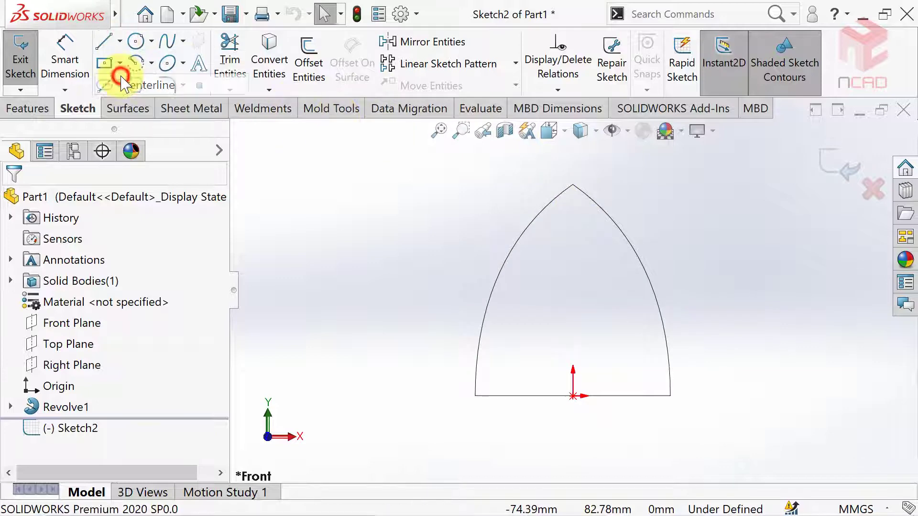
pyautogui.click(572, 396)
pyautogui.click(573, 185)
pyautogui.press('Escape')
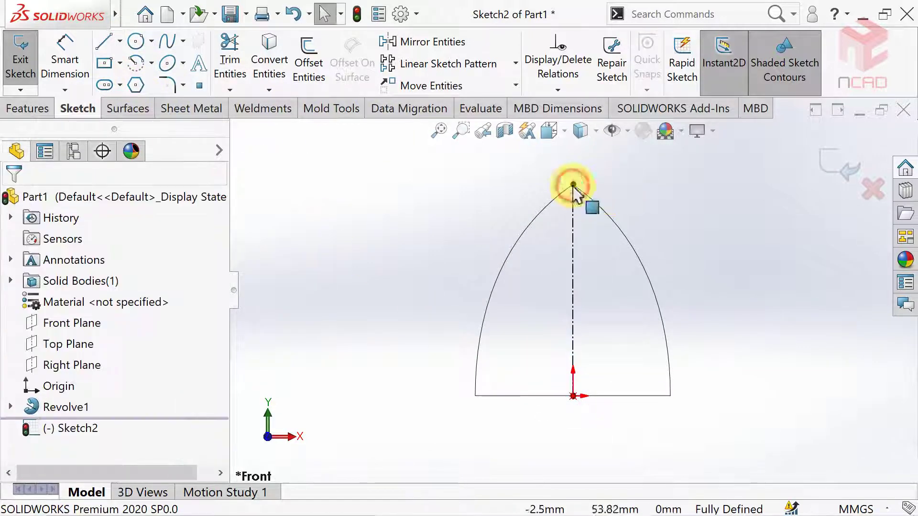
pyautogui.click(104, 42)
pyautogui.click(572, 396)
pyautogui.click(399, 396)
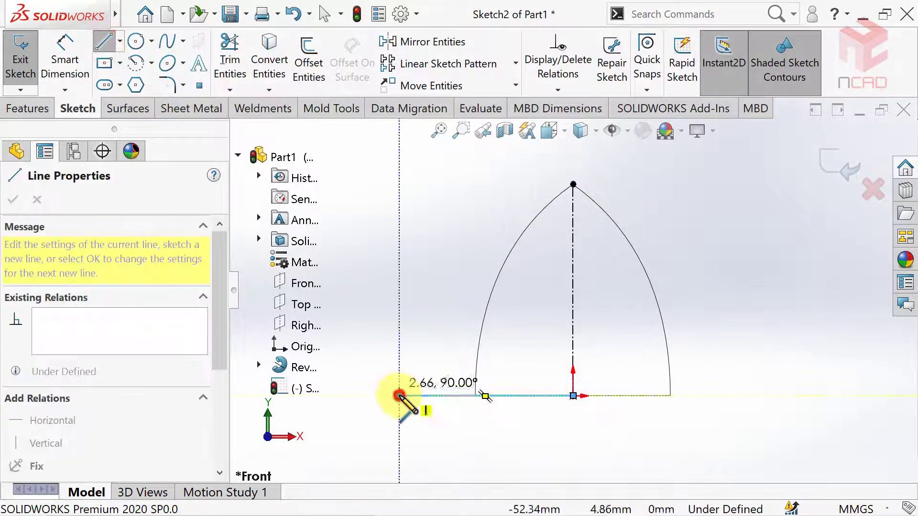
pyautogui.doubleClick(372, 340)
# - Dimension the bottom line to 75 mm and the left vertical line to 22 mm
pyautogui.click(65, 60)
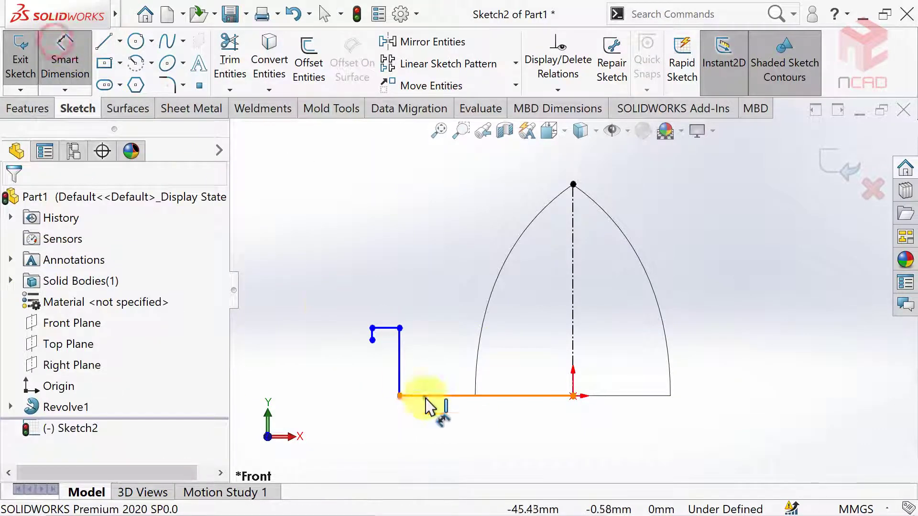
pyautogui.click(424, 396)
pyautogui.click(477, 417)
pyautogui.write('75')
pyautogui.press('Return')
pyautogui.click(328, 375)
pyautogui.click(276, 364)
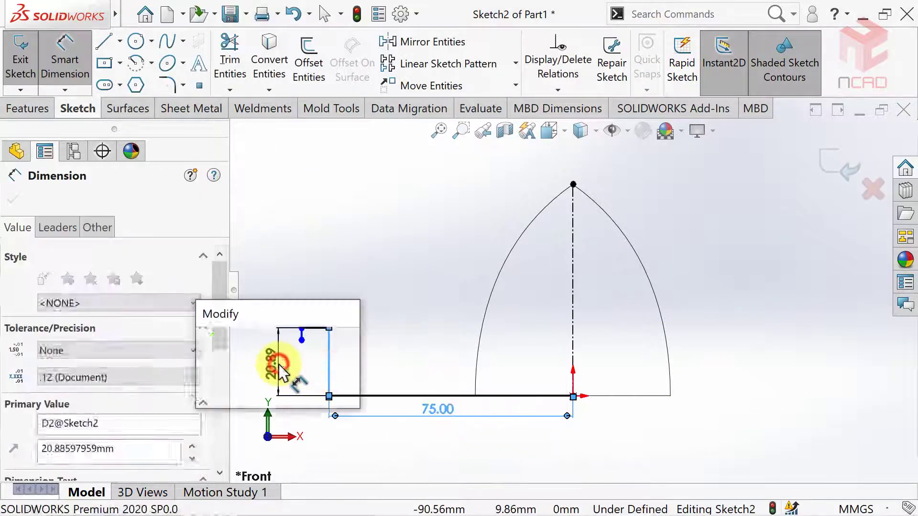
pyautogui.write('22')
pyautogui.press('Return')
# - Dimension the top line to 8 mm and the short vertical lip line to 5 mm
pyautogui.click(311, 324)
pyautogui.click(318, 308)
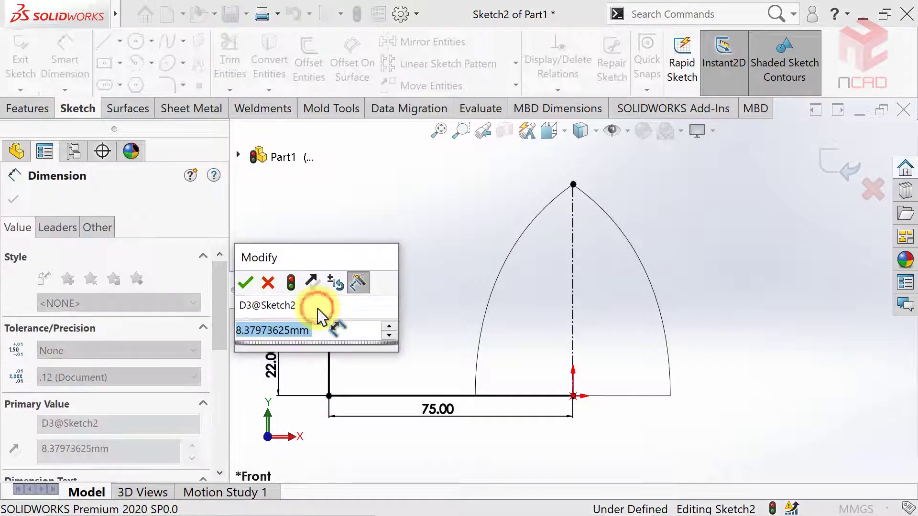
pyautogui.write('8')
pyautogui.press('Return')
pyautogui.scroll(-2, 349, 335)
pyautogui.click(345, 328)
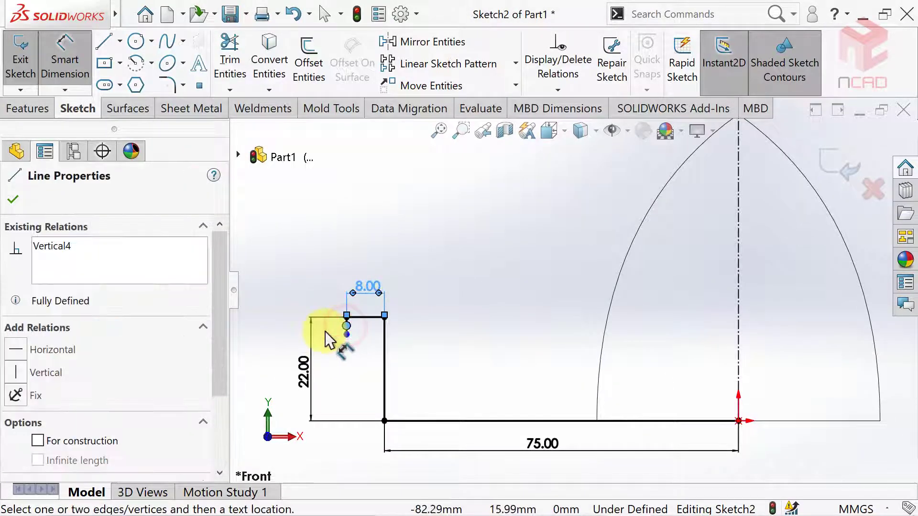
pyautogui.click(334, 330)
pyautogui.write('5')
pyautogui.press('Return')
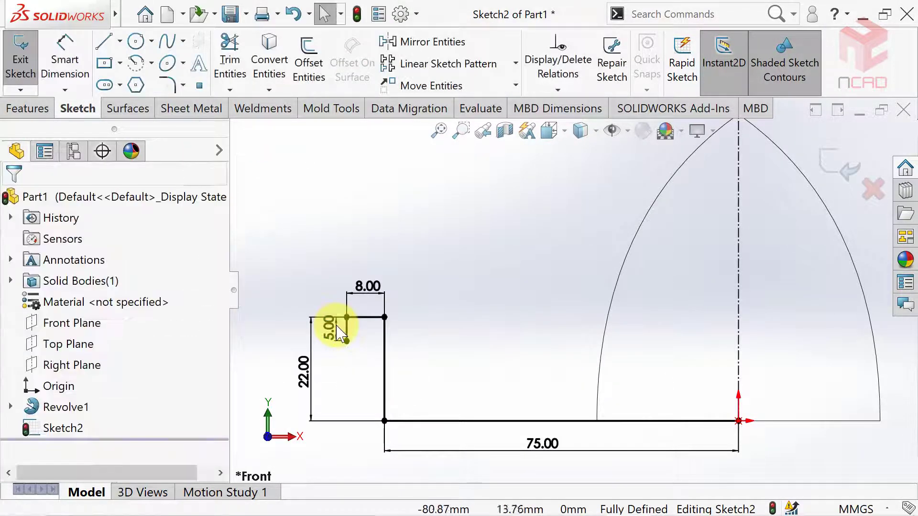
pyautogui.click(167, 84)
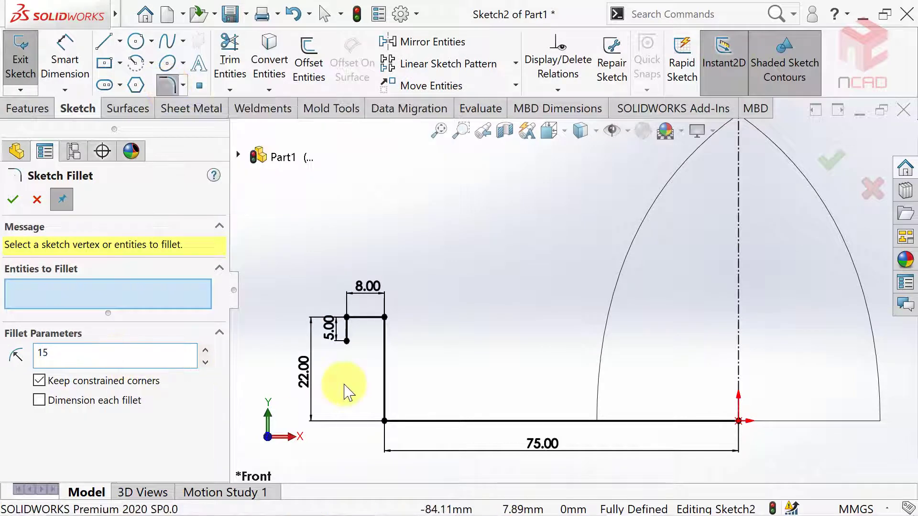
# - Fillet the bottom corner of the dish profile with a 15 mm radius
pyautogui.click(384, 420)
pyautogui.rightClick(429, 373)
pyautogui.click(459, 297)
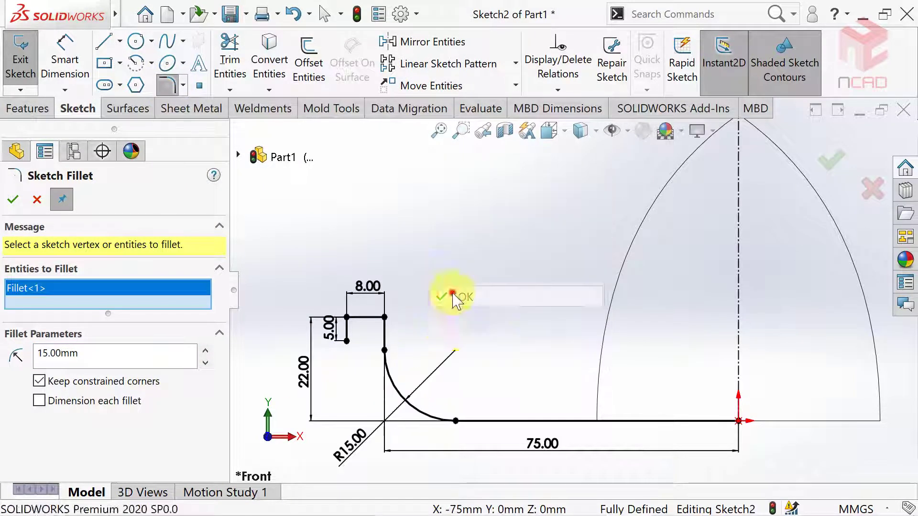
pyautogui.rightClick(346, 449)
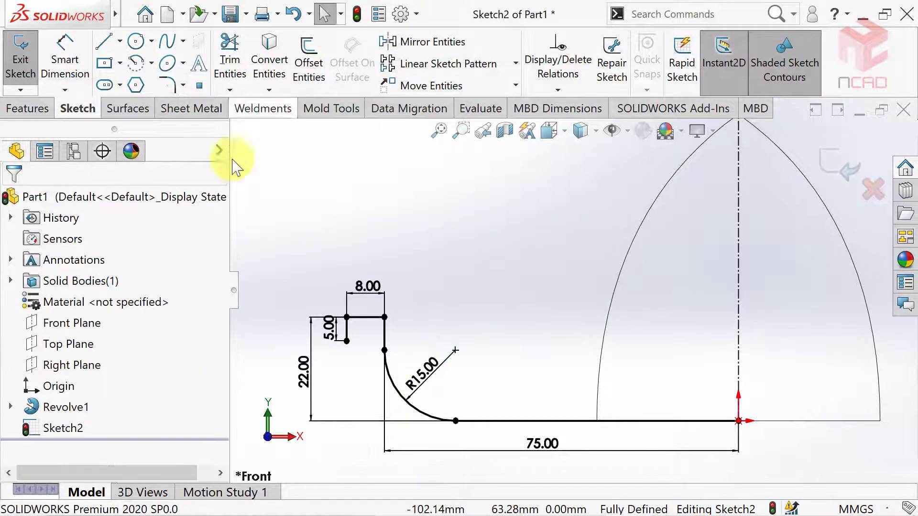
# - Fillet the outer rim corner with a 4 mm radius
pyautogui.click(167, 85)
pyautogui.doubleClick(97, 355)
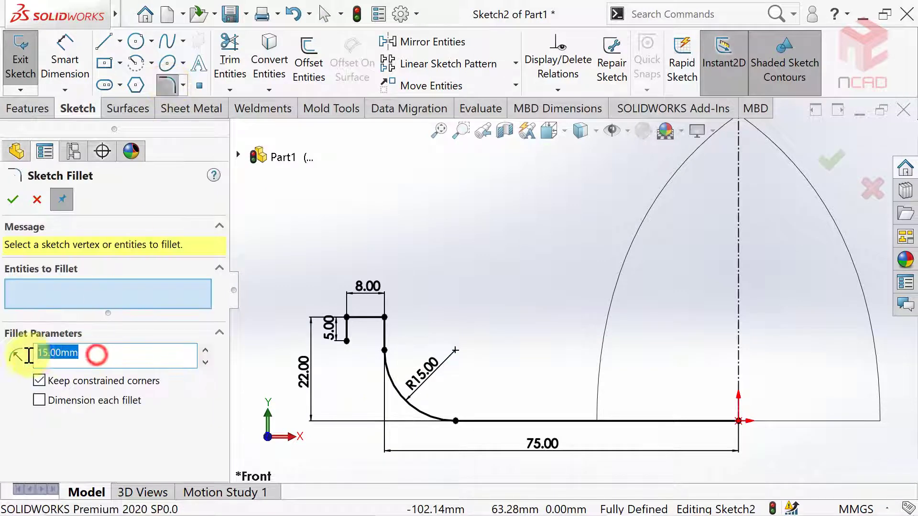
pyautogui.click(384, 317)
pyautogui.press('Escape')
pyautogui.scroll(-3, 321, 338)
pyautogui.click(389, 323)
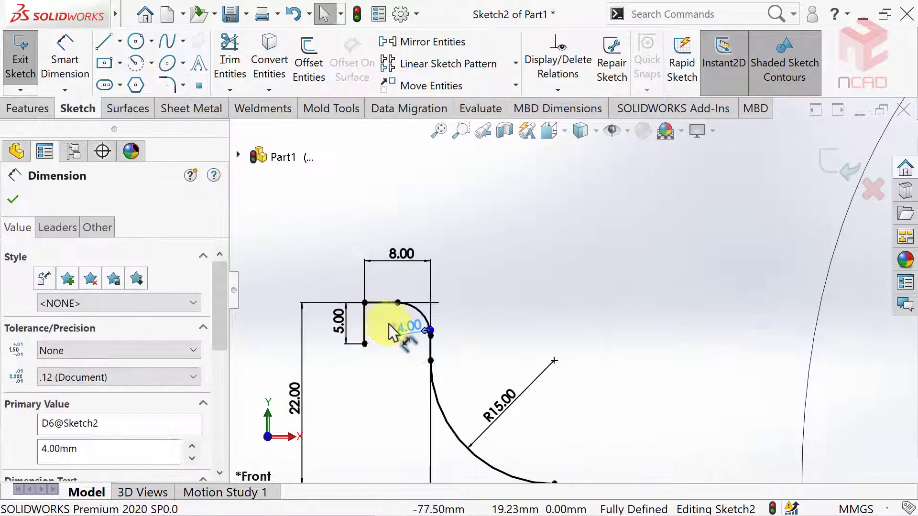
# - Fillet the inner rim corner at 3 mm and zoom to fit the whole sketch
pyautogui.click(506, 282)
pyautogui.click(167, 84)
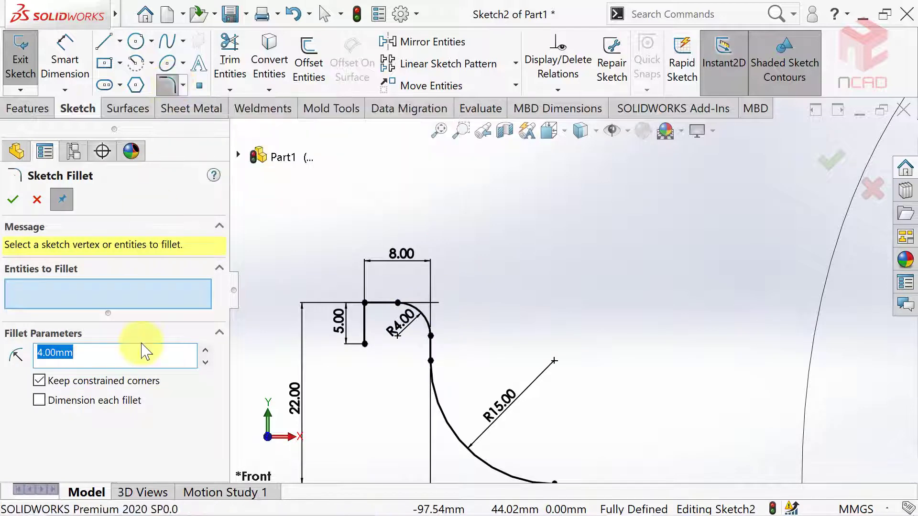
pyautogui.click(365, 303)
pyautogui.press('Escape')
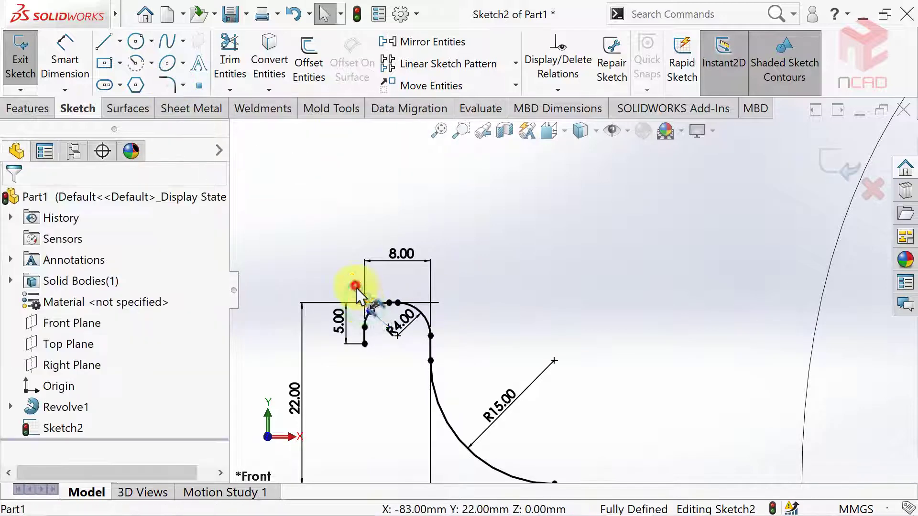
pyautogui.scroll(-2, 380, 317)
pyautogui.click(379, 311)
pyautogui.press('Escape')
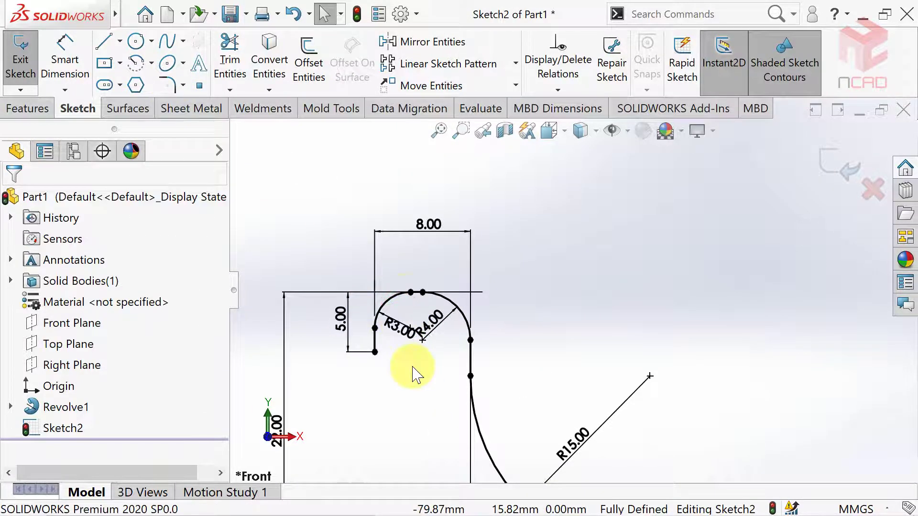
pyautogui.press('f')
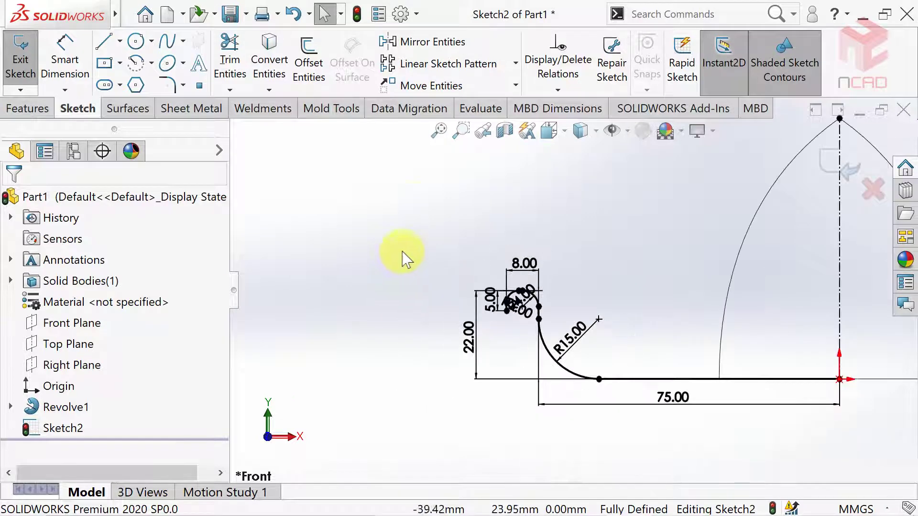
pyautogui.click(438, 130)
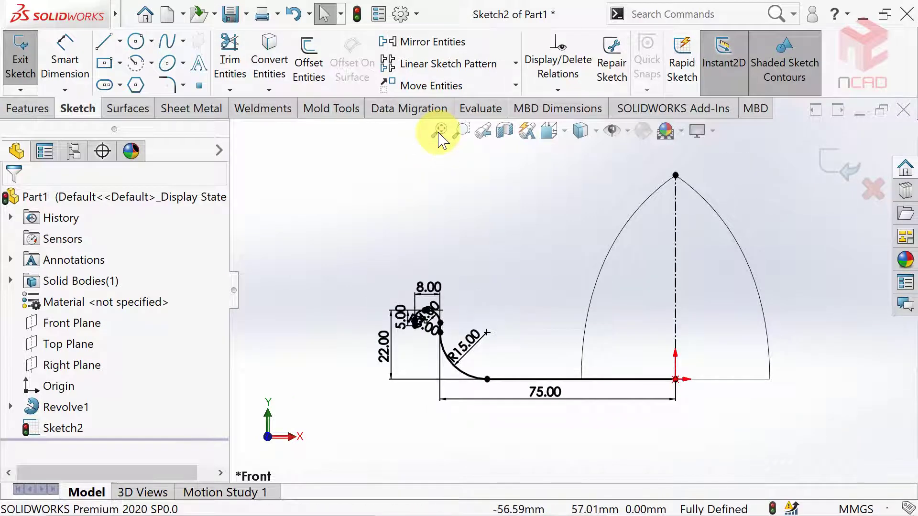
# - Revolve the dish profile 360° about Line1 as a surface, shown shaded in isometric view
pyautogui.click(137, 110)
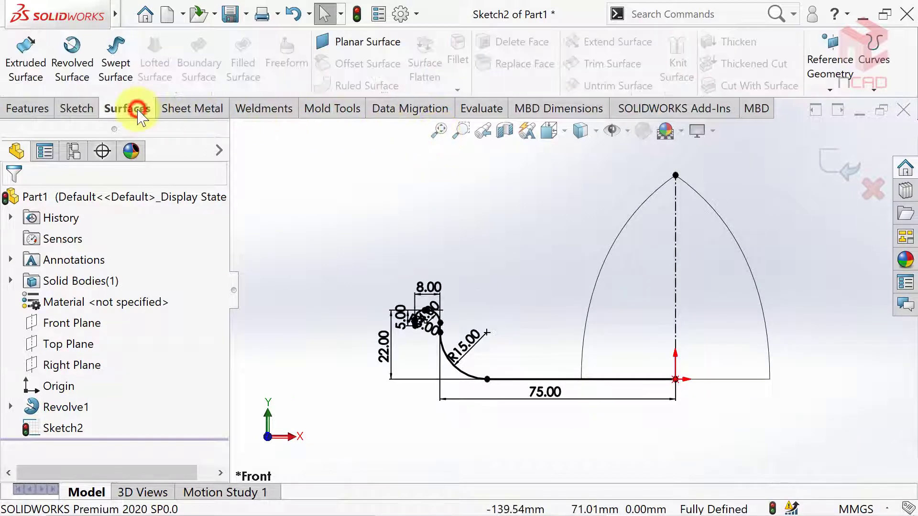
pyautogui.click(72, 53)
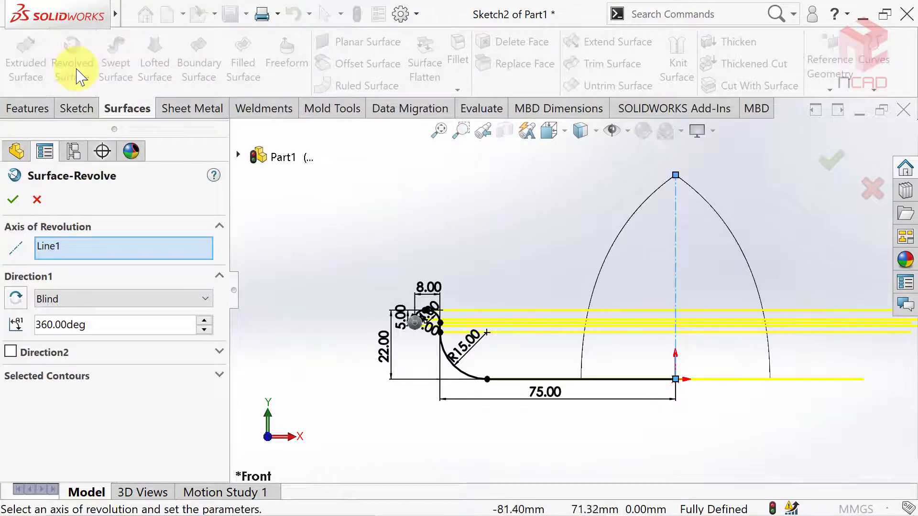
pyautogui.click(549, 130)
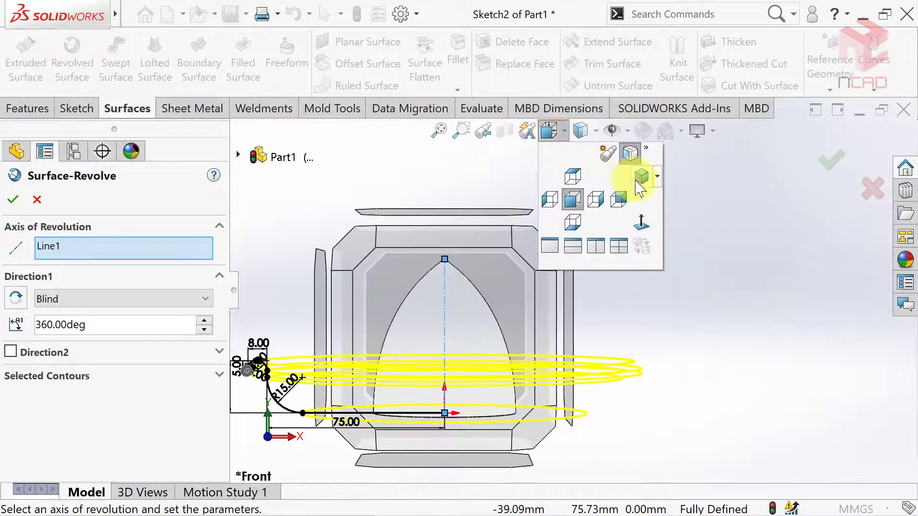
pyautogui.click(641, 176)
pyautogui.click(581, 130)
pyautogui.click(586, 150)
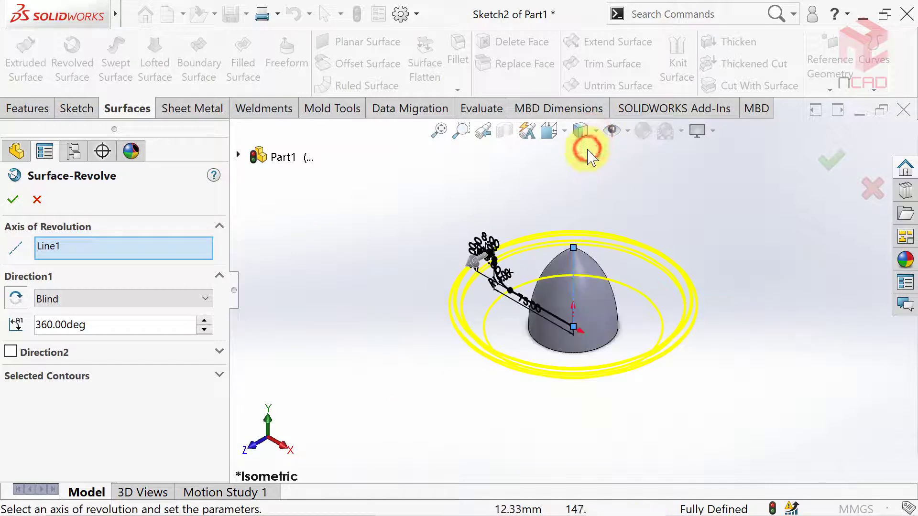
pyautogui.scroll(-1, 584, 228)
pyautogui.scroll(-1, 588, 229)
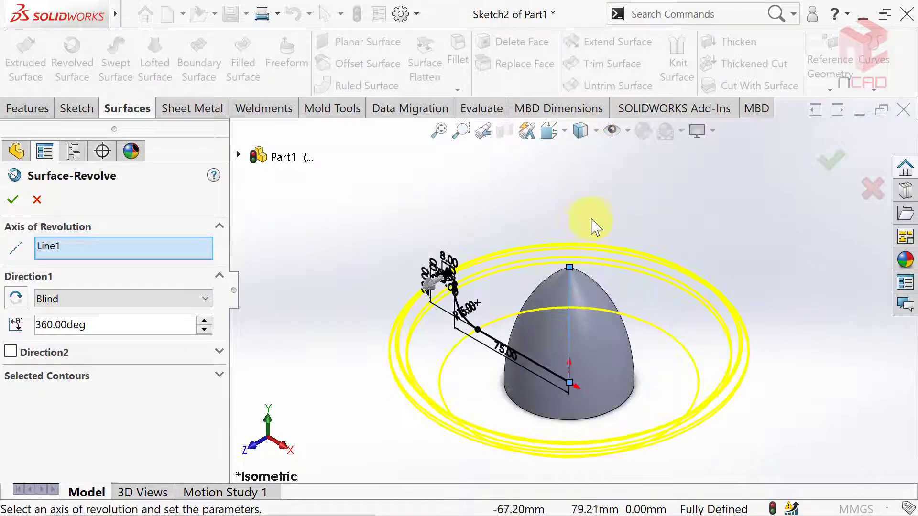
pyautogui.click(819, 170)
pyautogui.scroll(-2, 609, 342)
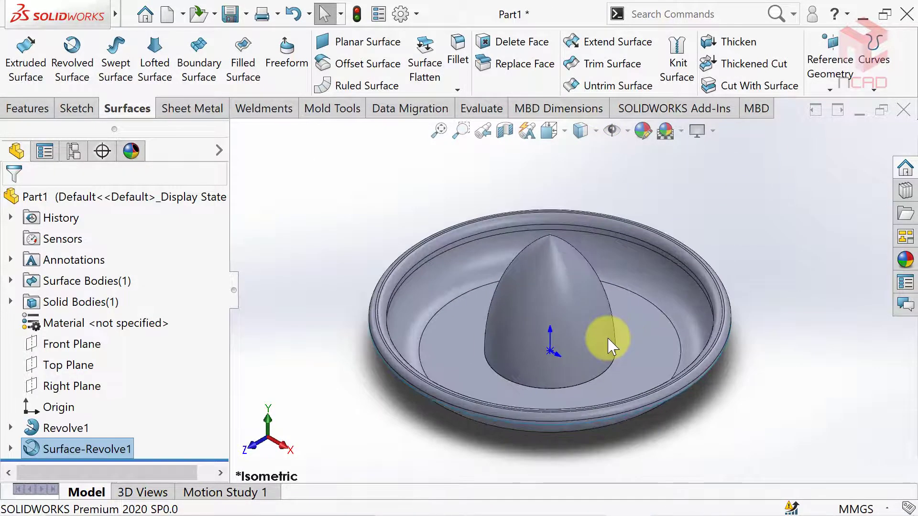
# - Thicken Surface-Revolve1 2 mm toward its underside, merging it with the dome
pyautogui.click(726, 42)
pyautogui.press('Up')
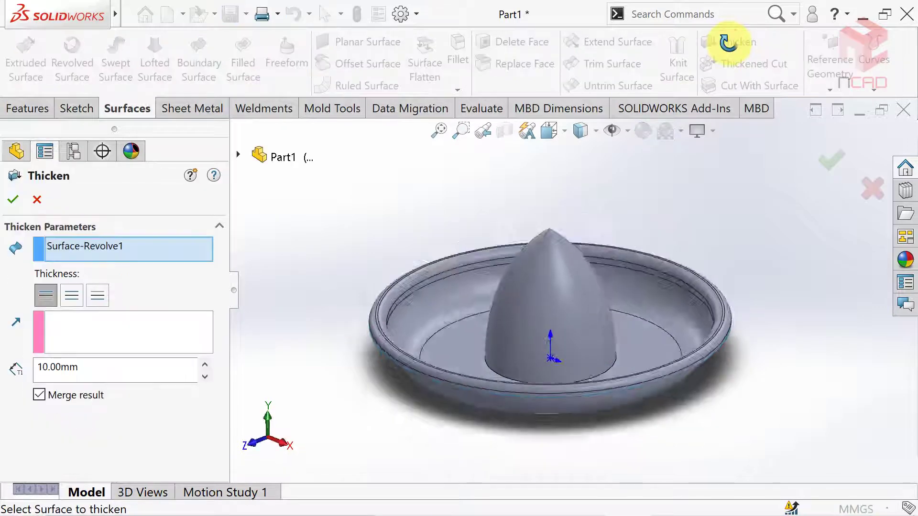
pyautogui.press('Up')
pyautogui.click(667, 365)
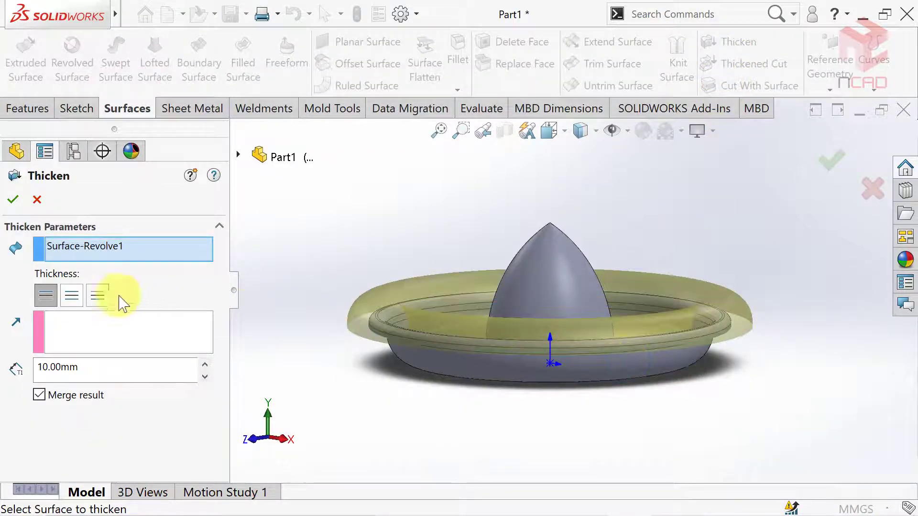
pyautogui.click(97, 295)
pyautogui.click(89, 365)
pyautogui.write('2')
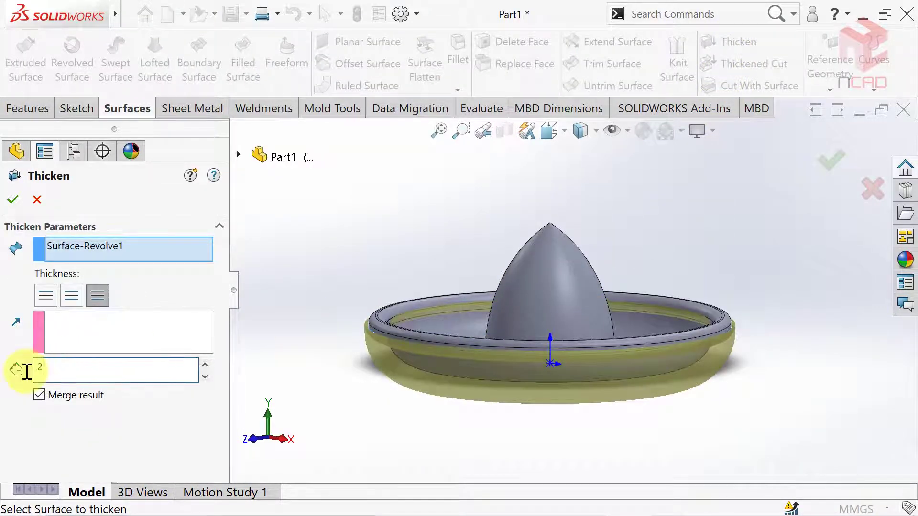
pyautogui.press('Return')
pyautogui.click(17, 198)
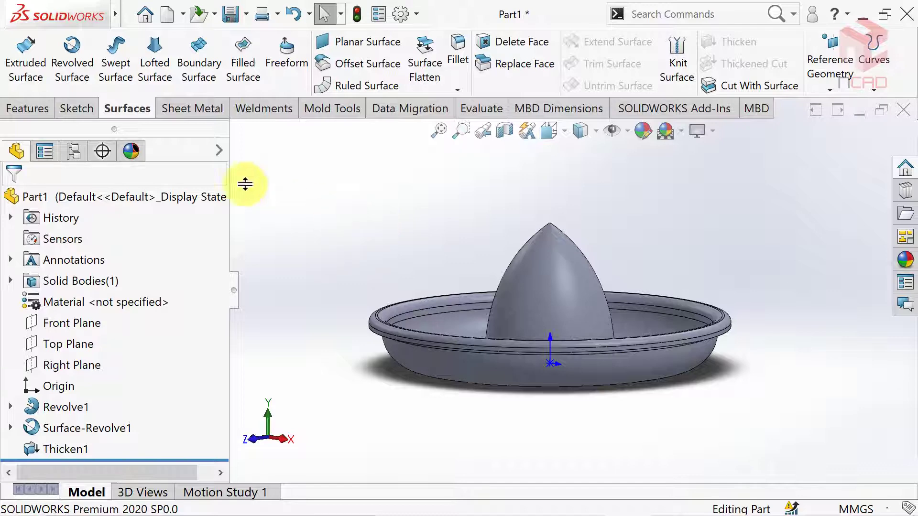
pyautogui.click(27, 113)
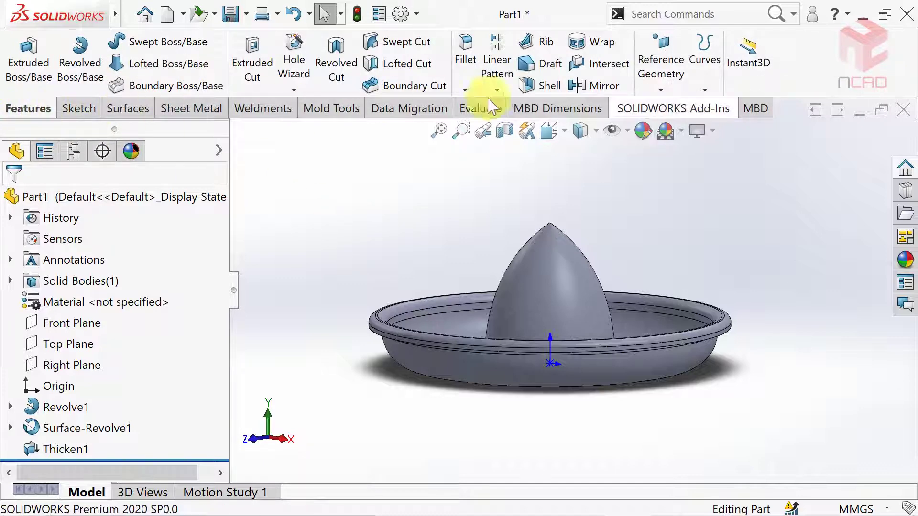
# - Create reference Plane1 offset 30 mm from the Top Plane
pyautogui.click(661, 89)
pyautogui.click(664, 185)
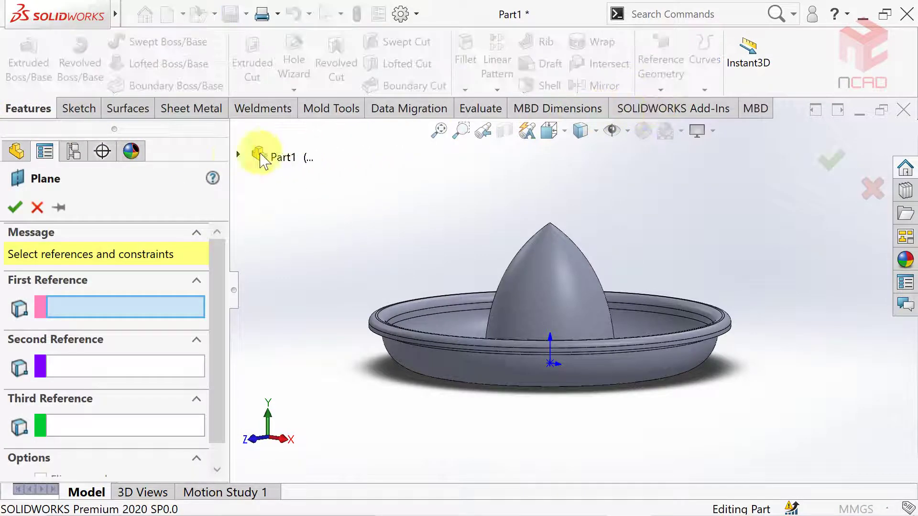
pyautogui.click(237, 157)
pyautogui.click(321, 304)
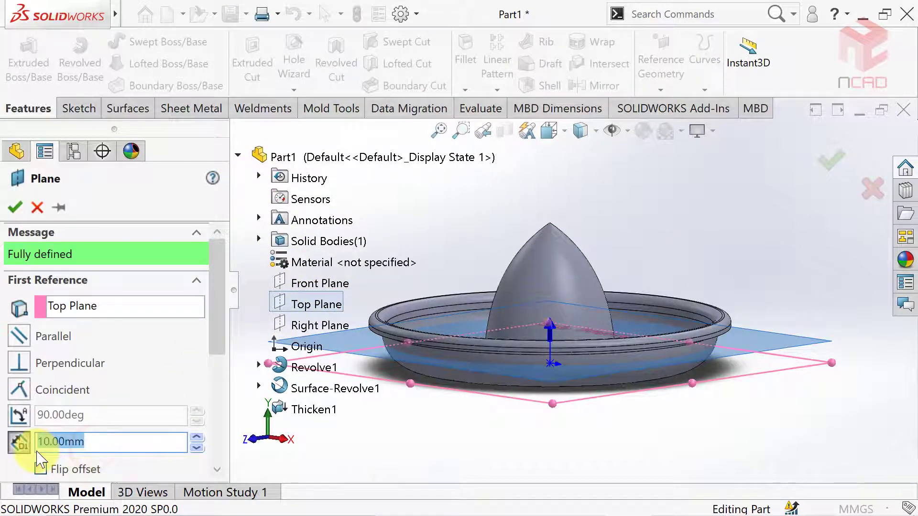
pyautogui.write('30')
pyautogui.press('Return')
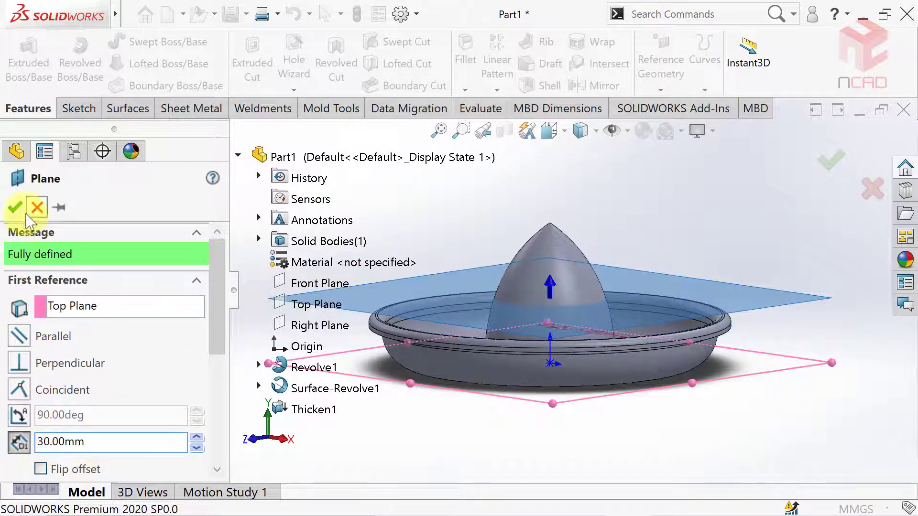
pyautogui.click(16, 207)
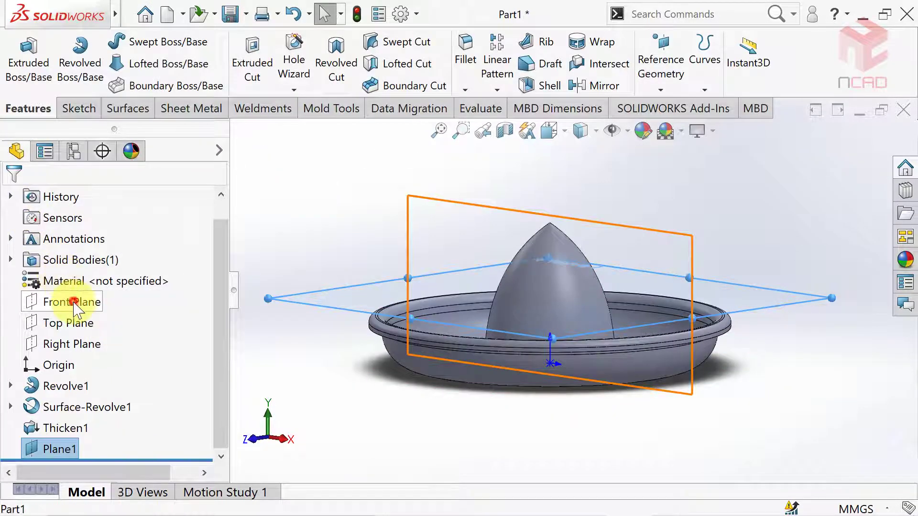
# - Show the Front Plane and orbit the juicer, ending in the isometric view
pyautogui.click(74, 304)
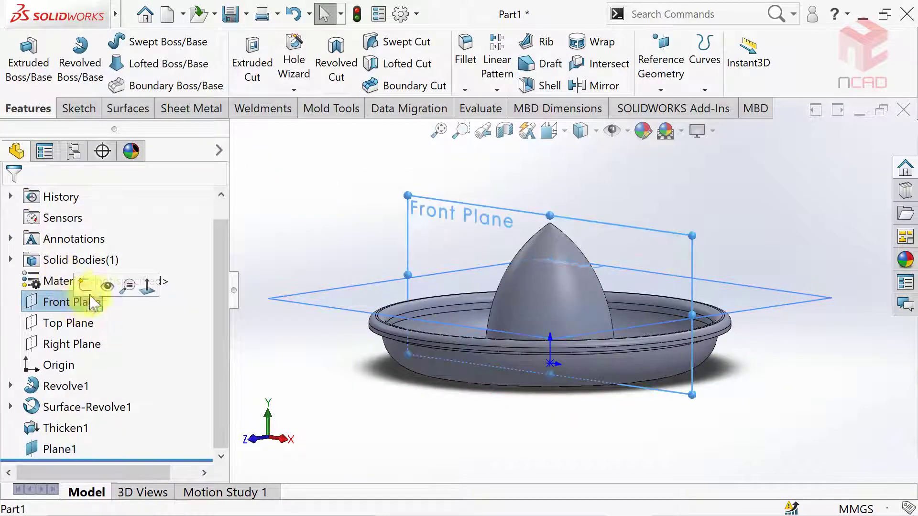
pyautogui.click(289, 258)
pyautogui.moveTo(291, 256); pyautogui.dragTo(303, 273, button='middle')
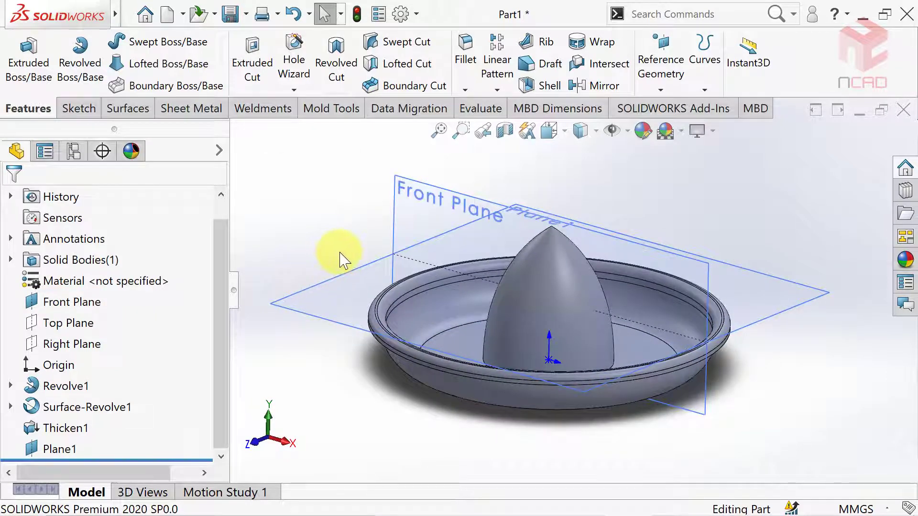
pyautogui.moveTo(347, 267)
pyautogui.mouseDown(button='middle')
pyautogui.moveTo(502, 302)
pyautogui.moveTo(508, 349)
pyautogui.moveTo(502, 320)
pyautogui.moveTo(502, 342)
pyautogui.moveTo(301, 430)
pyautogui.mouseUp(button='middle')
pyautogui.click(548, 130)
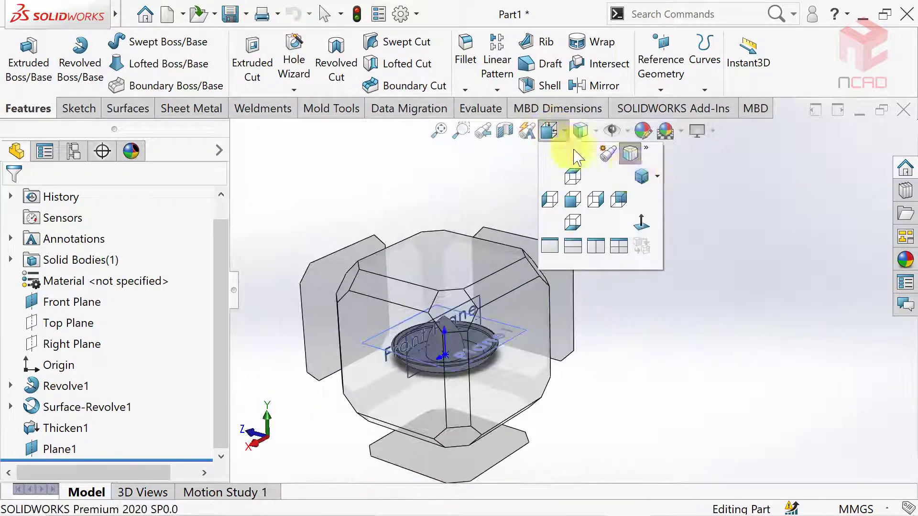
pyautogui.click(641, 178)
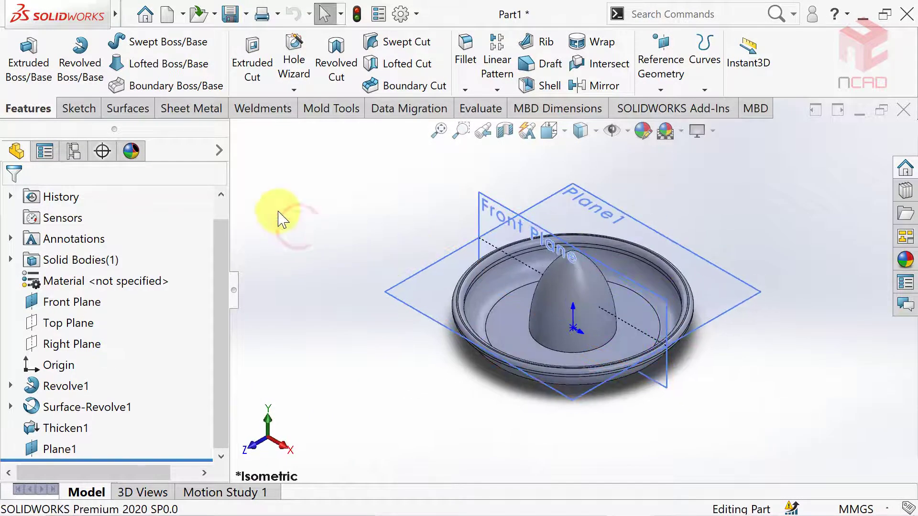
# - Start a new 3D sketch and place two points on the dome surface
pyautogui.click(78, 109)
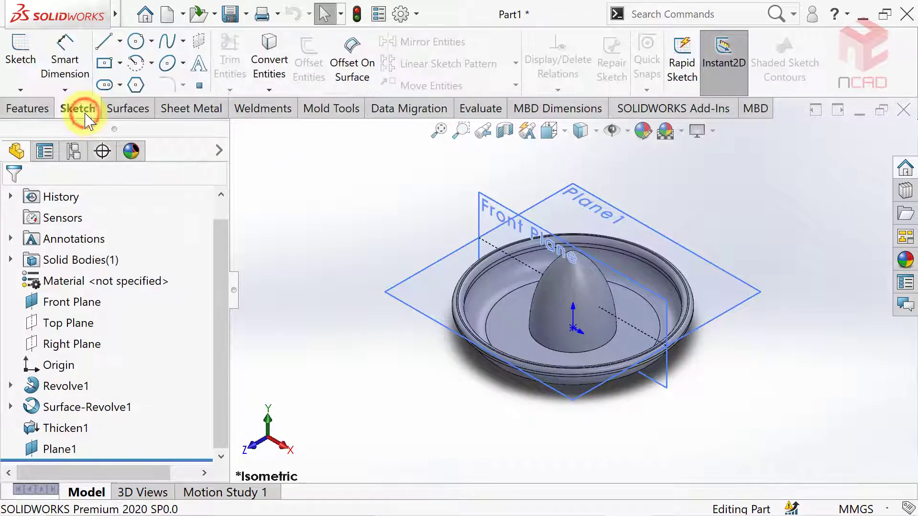
pyautogui.click(20, 90)
pyautogui.click(38, 125)
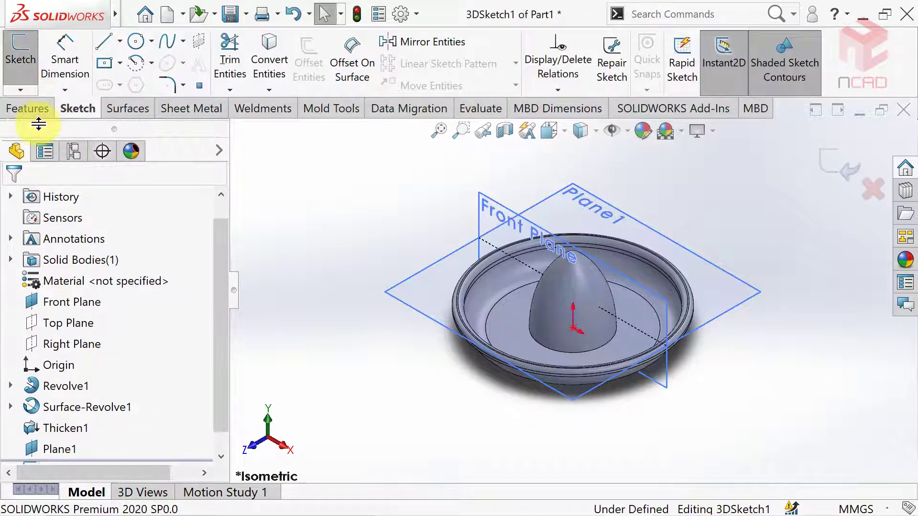
pyautogui.click(199, 86)
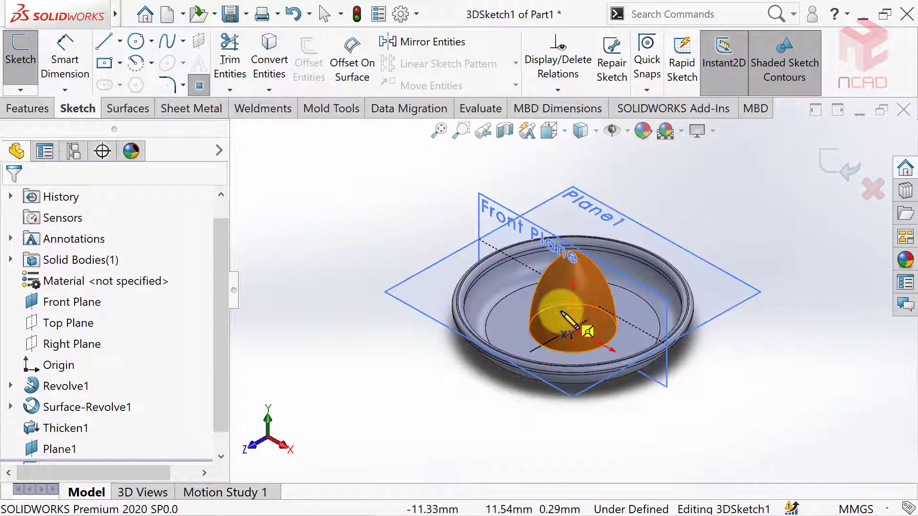
pyautogui.click(560, 315)
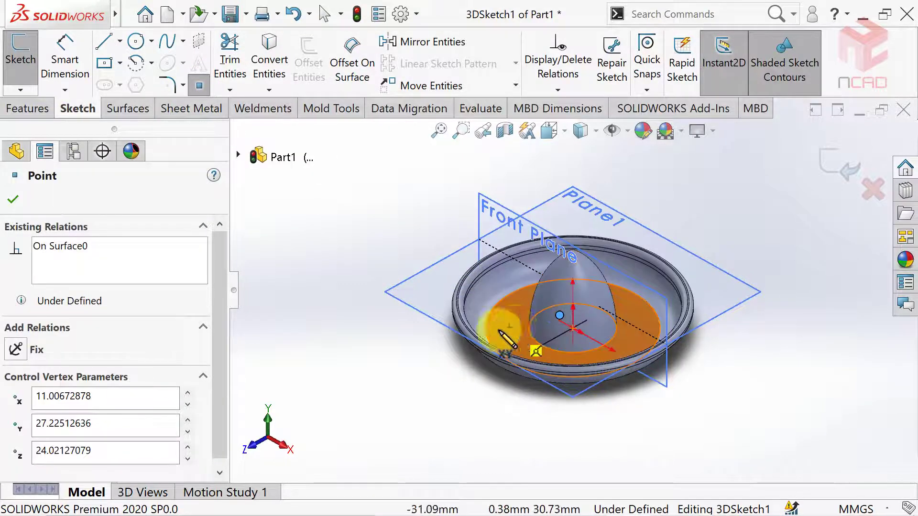
pyautogui.moveTo(432, 359)
pyautogui.mouseDown(button='middle')
pyautogui.moveTo(385, 426)
pyautogui.moveTo(359, 400)
pyautogui.mouseUp(button='middle')
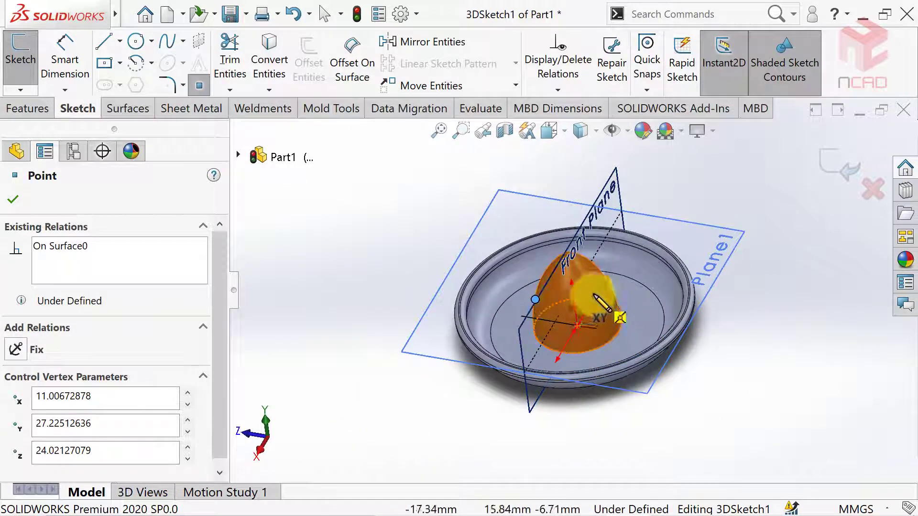
pyautogui.click(592, 292)
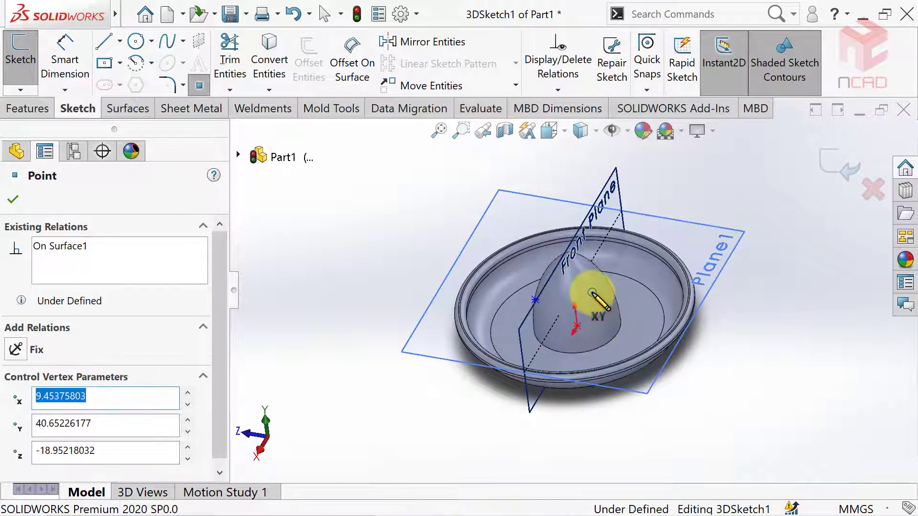
pyautogui.moveTo(402, 365); pyautogui.dragTo(395, 352, button='middle')
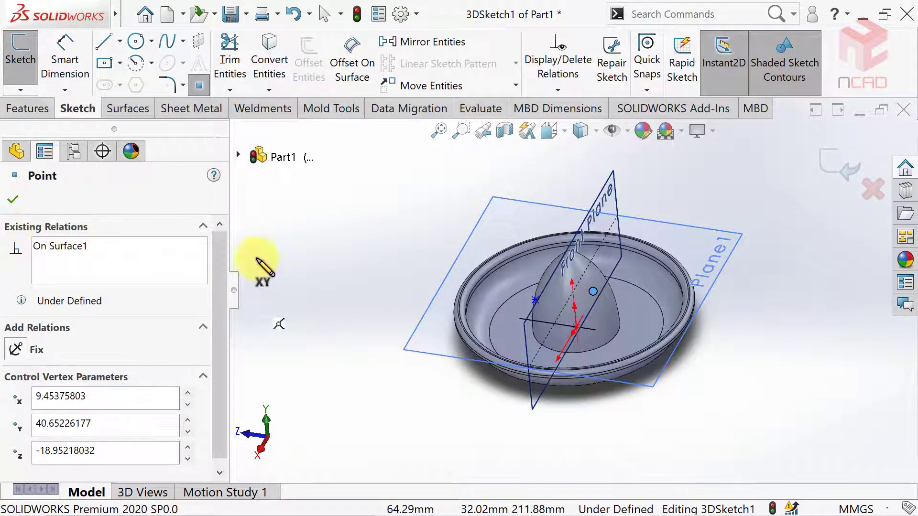
pyautogui.moveTo(341, 285); pyautogui.dragTo(342, 268, button='middle')
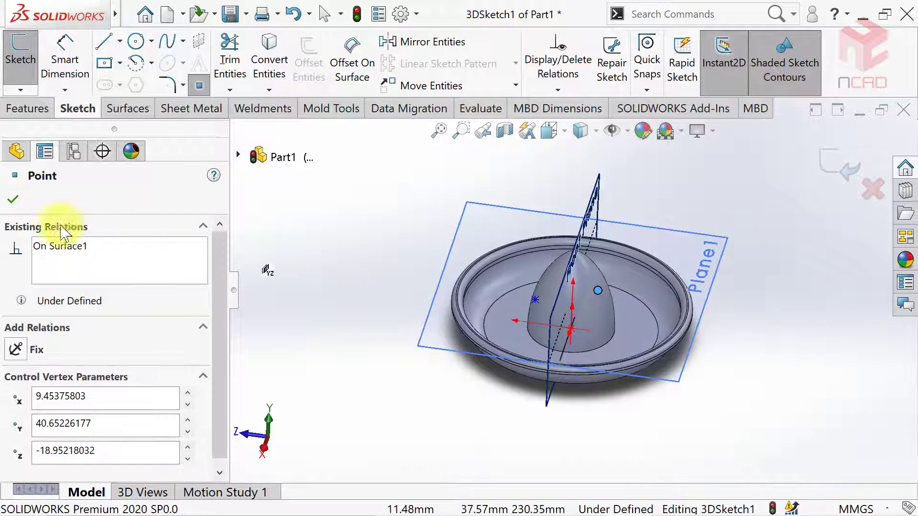
# - Give both dome points an On Plane relation to Plane1
pyautogui.click(14, 201)
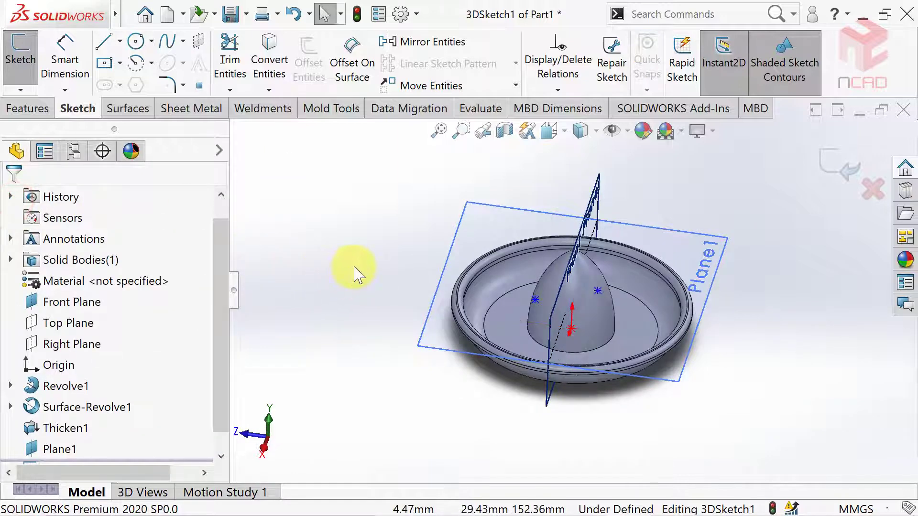
pyautogui.moveTo(574, 364); pyautogui.dragTo(615, 317, button='middle')
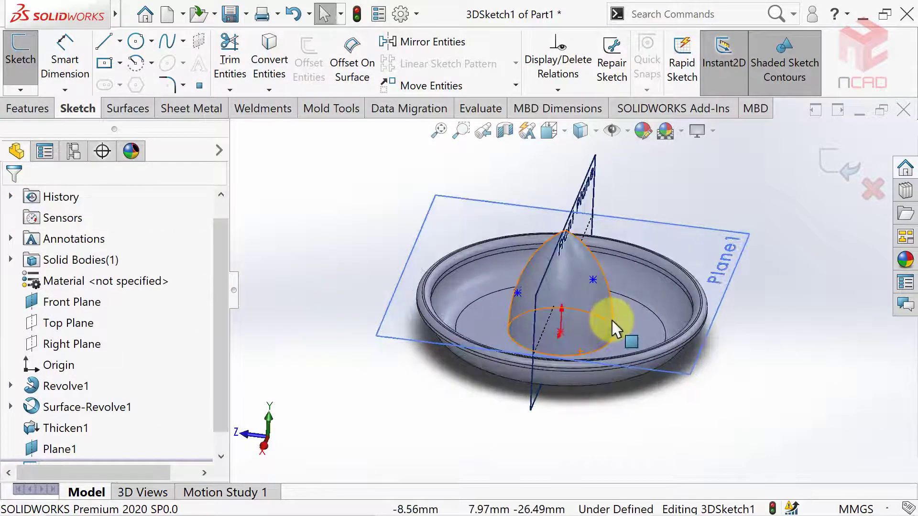
pyautogui.click(592, 281)
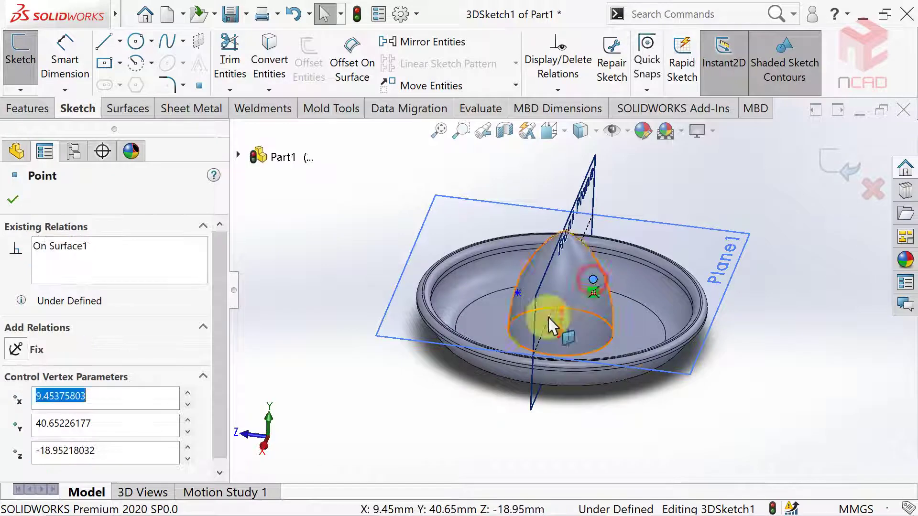
pyautogui.keyDown('ctrl'); pyautogui.click(516, 294); pyautogui.keyUp('ctrl')
pyautogui.click(382, 337)
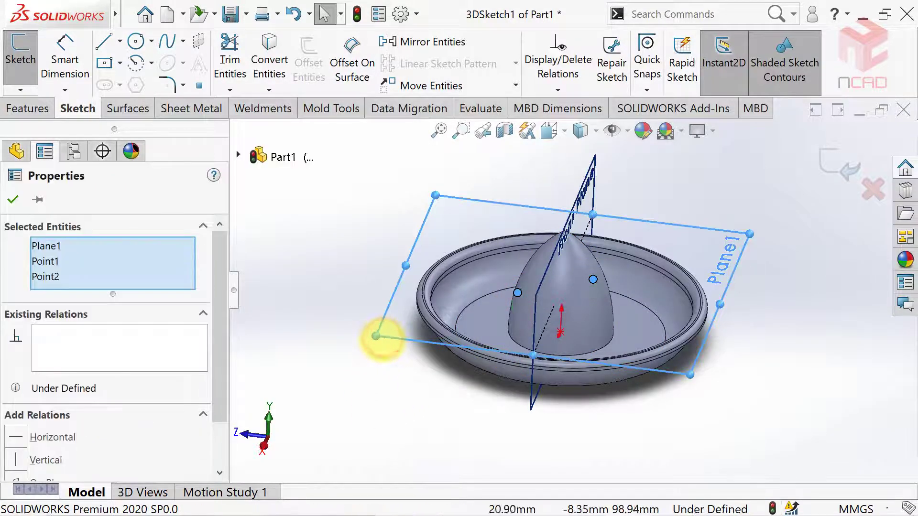
pyautogui.moveTo(226, 341); pyautogui.dragTo(225, 375)
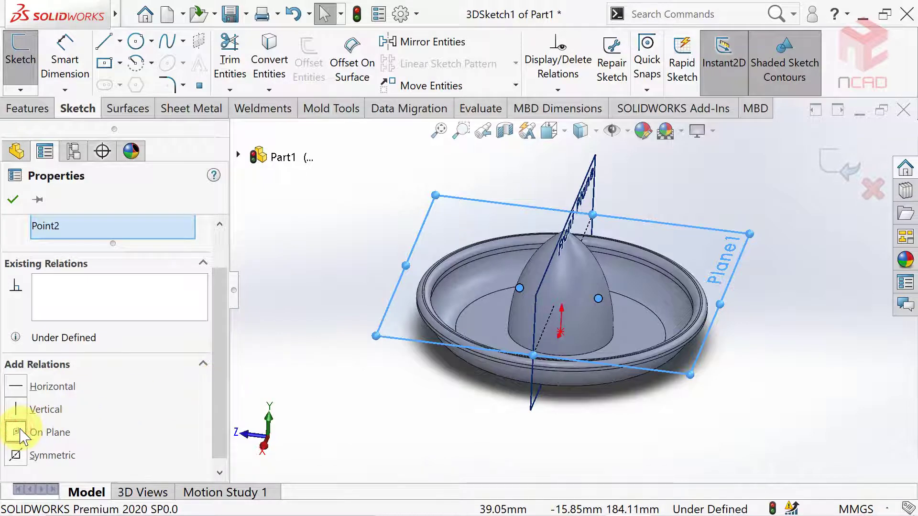
pyautogui.click(13, 200)
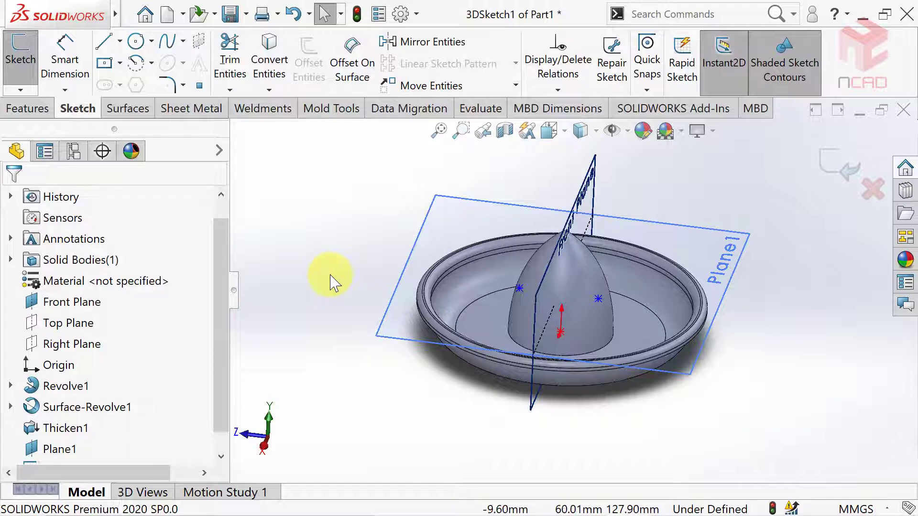
pyautogui.click(549, 132)
# - In Top view, draw a construction centerline joining the two dome points
pyautogui.click(577, 179)
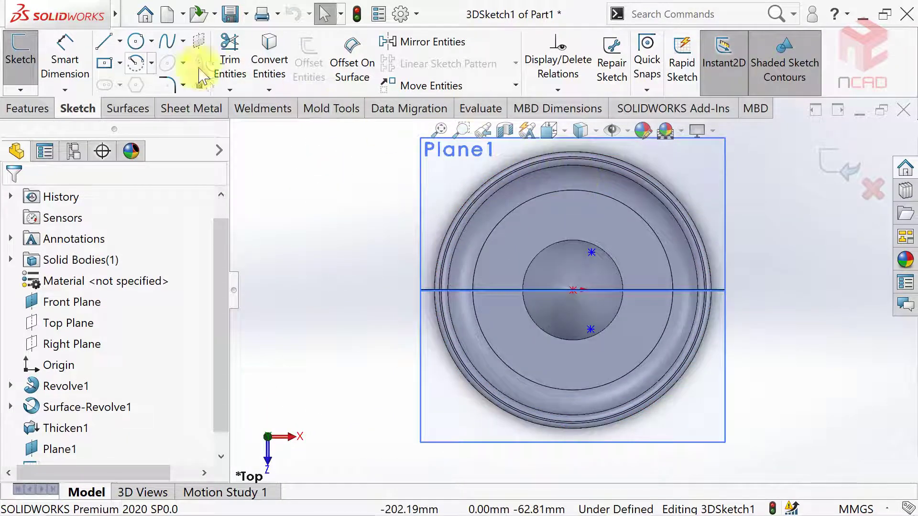
pyautogui.click(120, 41)
pyautogui.click(125, 87)
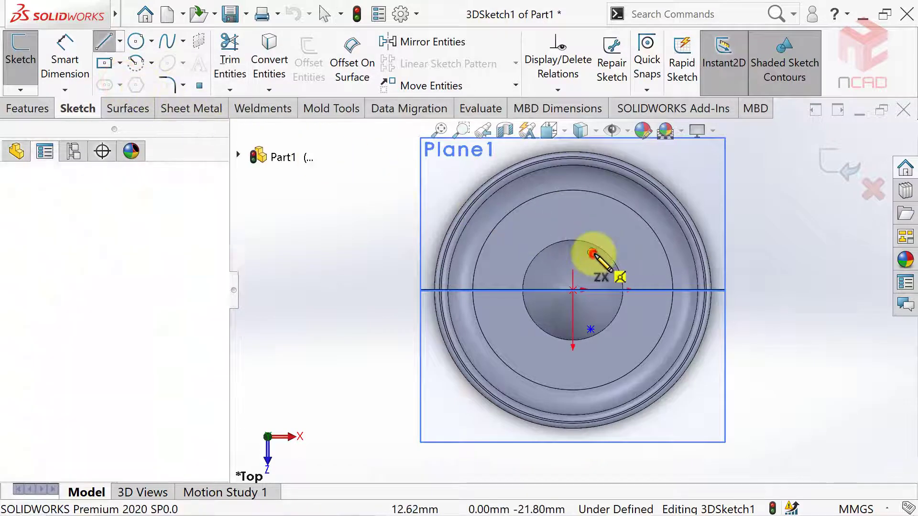
pyautogui.click(592, 252)
pyautogui.click(591, 330)
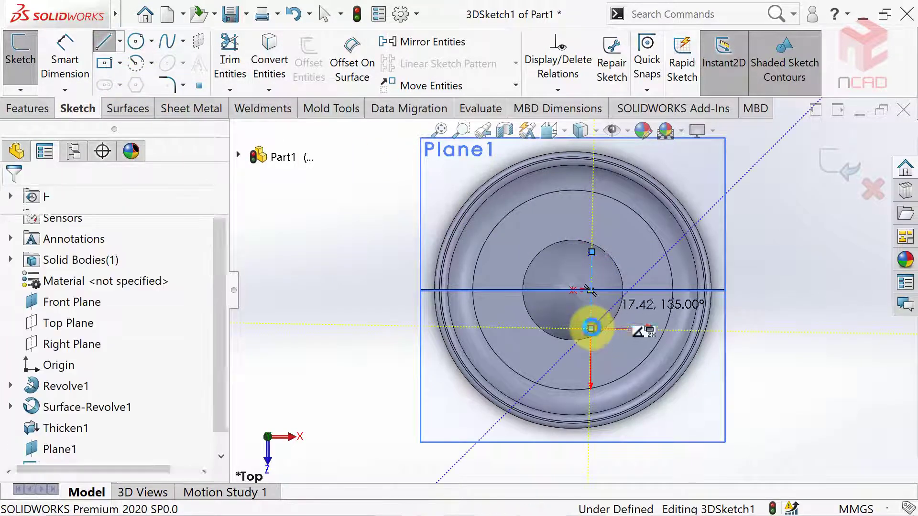
pyautogui.press('Escape')
pyautogui.click(592, 272)
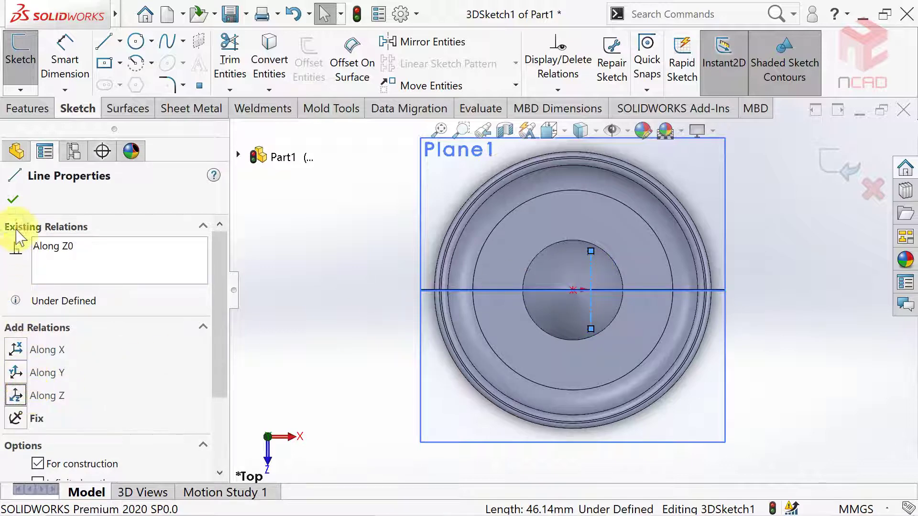
pyautogui.click(13, 200)
# - Dimension the centerline's endpoints to 15 mm and move the dimension beside the line
pyautogui.click(65, 53)
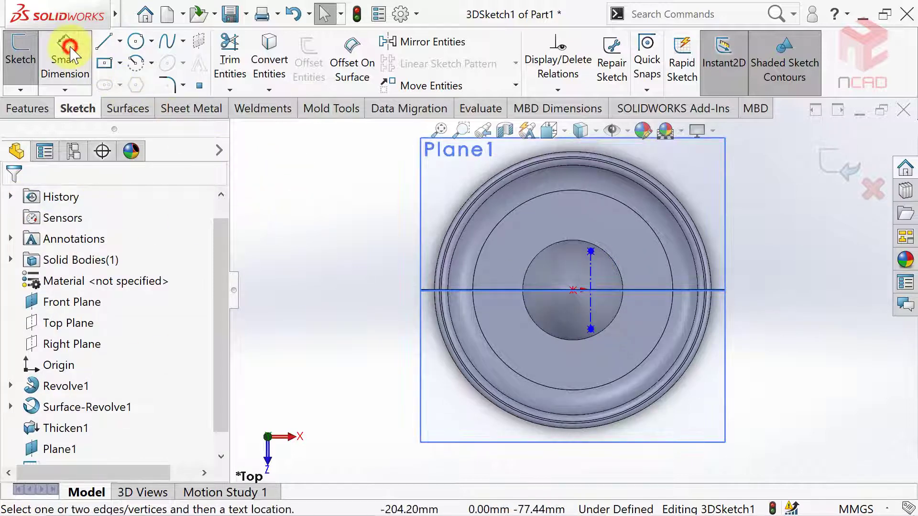
pyautogui.click(591, 251)
pyautogui.click(591, 329)
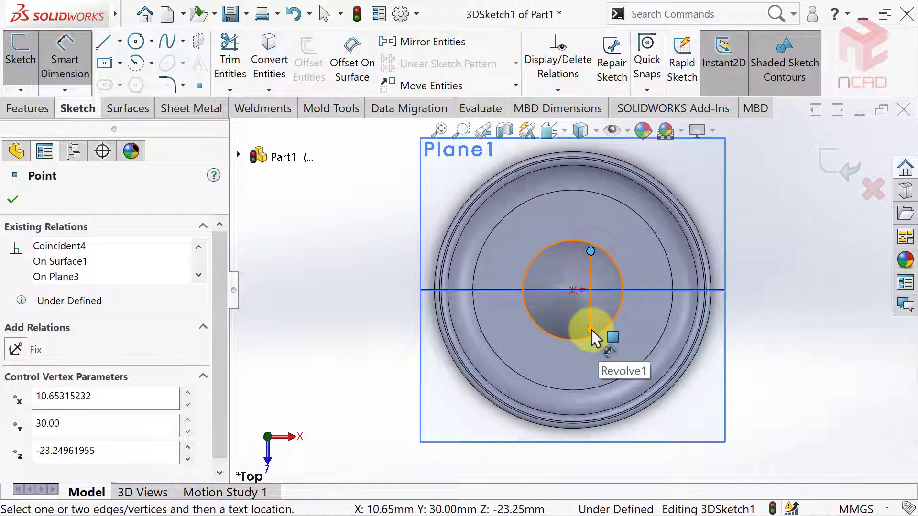
pyautogui.click(592, 330)
pyautogui.scroll(2, 640, 307)
pyautogui.click(639, 306)
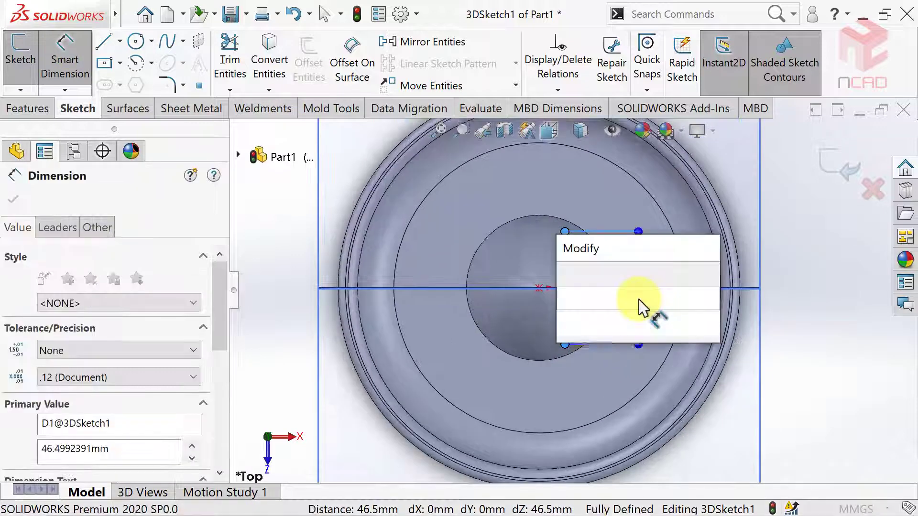
pyautogui.write('15')
pyautogui.press('Return')
pyautogui.press('Escape')
pyautogui.scroll(3, 659, 301)
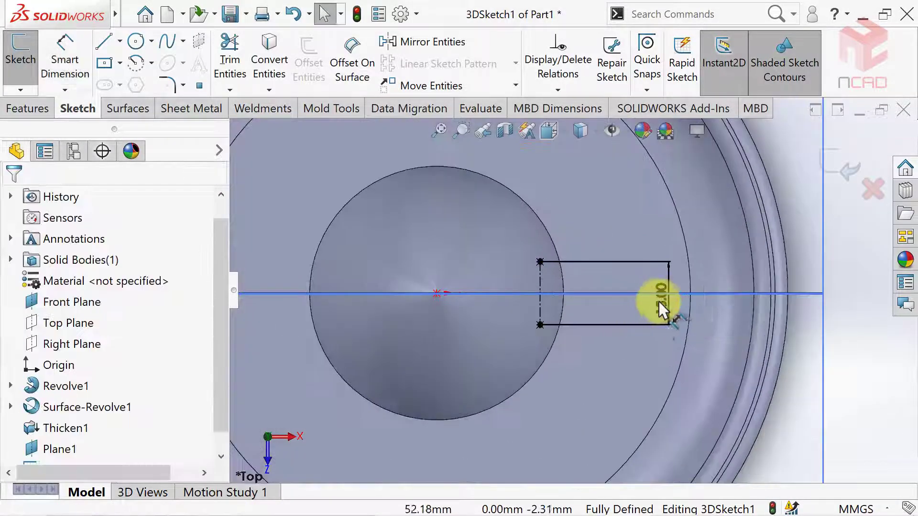
pyautogui.moveTo(661, 306)
pyautogui.mouseDown()
pyautogui.moveTo(636, 314)
pyautogui.moveTo(685, 262)
pyautogui.mouseUp()
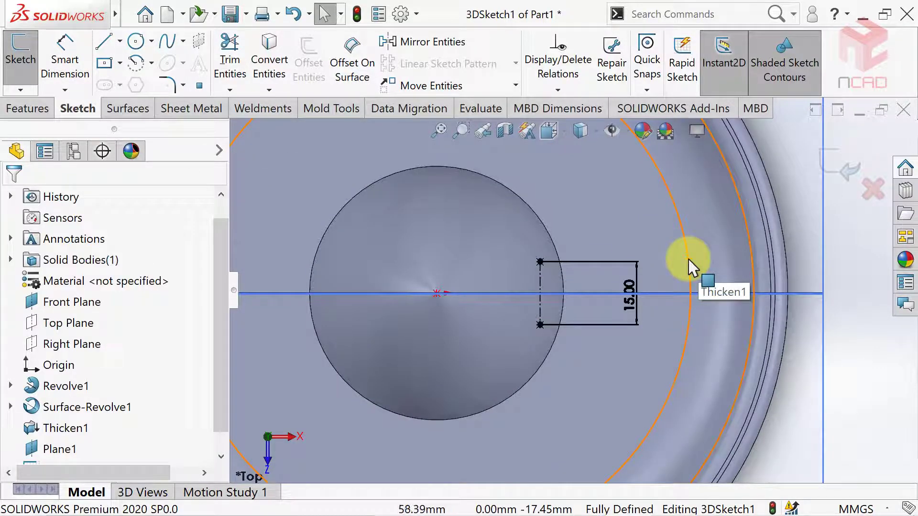
# - Draw a spline between the two dome points and bend it into a curve
pyautogui.click(172, 44)
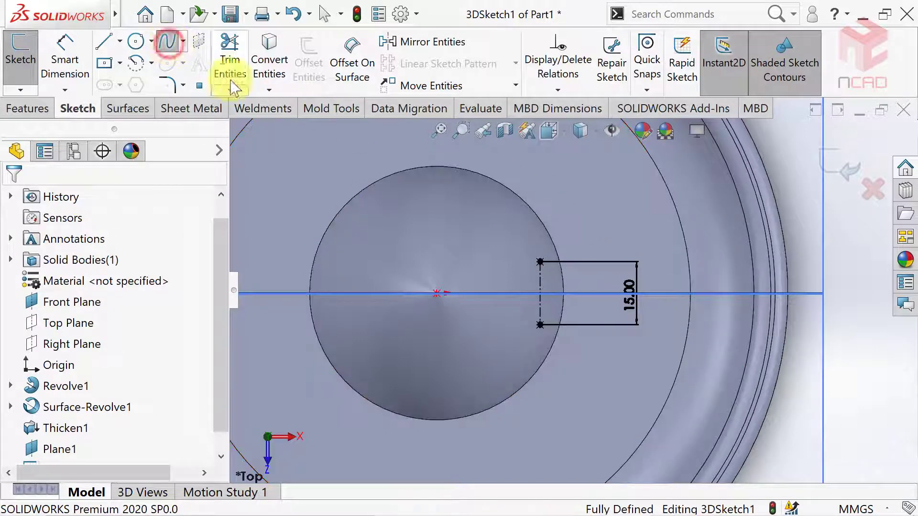
pyautogui.click(540, 261)
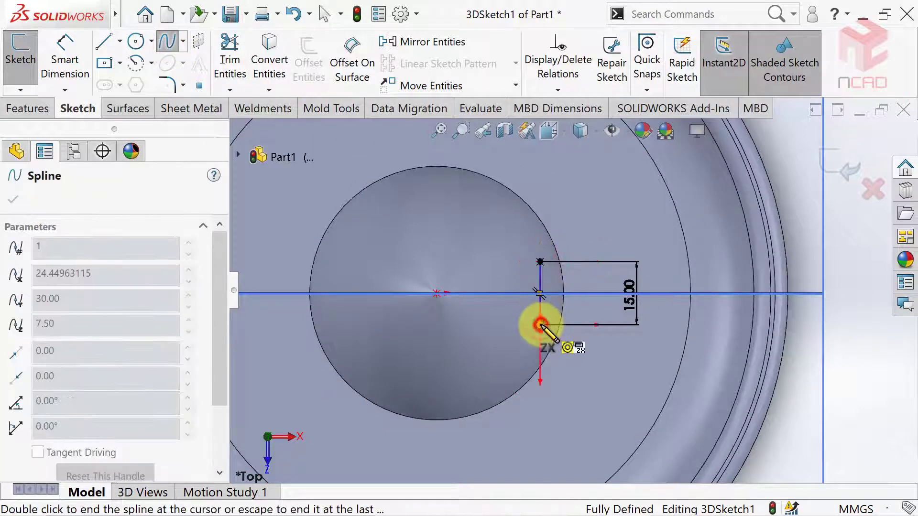
pyautogui.doubleClick(541, 325)
pyautogui.scroll(-3, 540, 306)
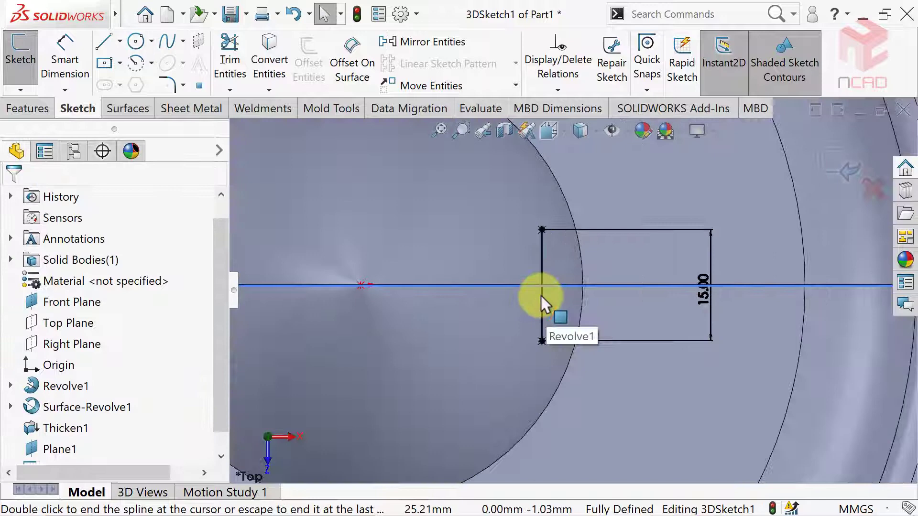
pyautogui.click(541, 265)
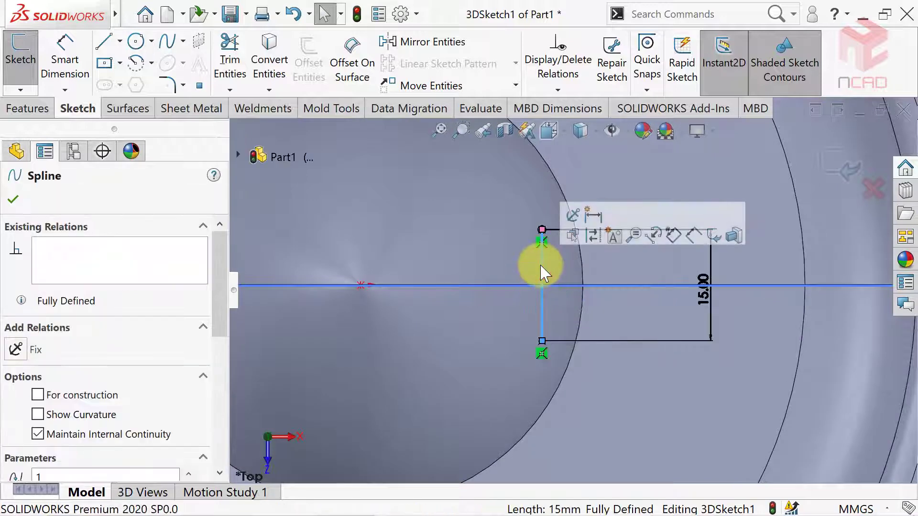
pyautogui.click(543, 312)
pyautogui.moveTo(544, 313); pyautogui.dragTo(563, 308)
pyautogui.scroll(-1, 551, 254)
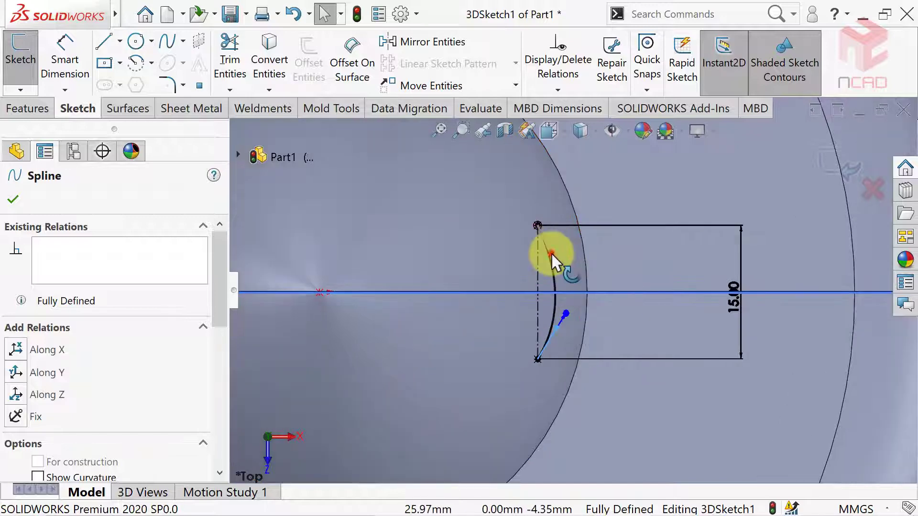
pyautogui.moveTo(551, 254); pyautogui.dragTo(559, 255)
pyautogui.moveTo(553, 339); pyautogui.dragTo(556, 340)
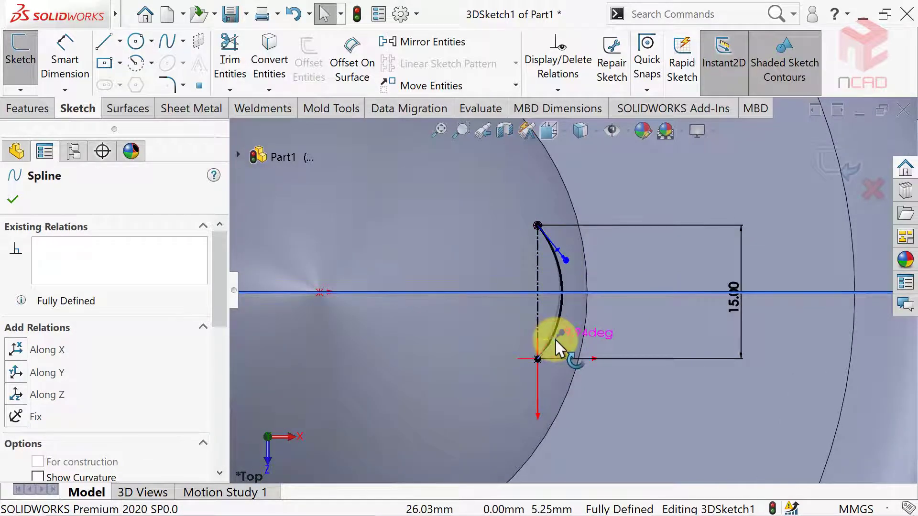
pyautogui.moveTo(555, 248); pyautogui.dragTo(558, 244)
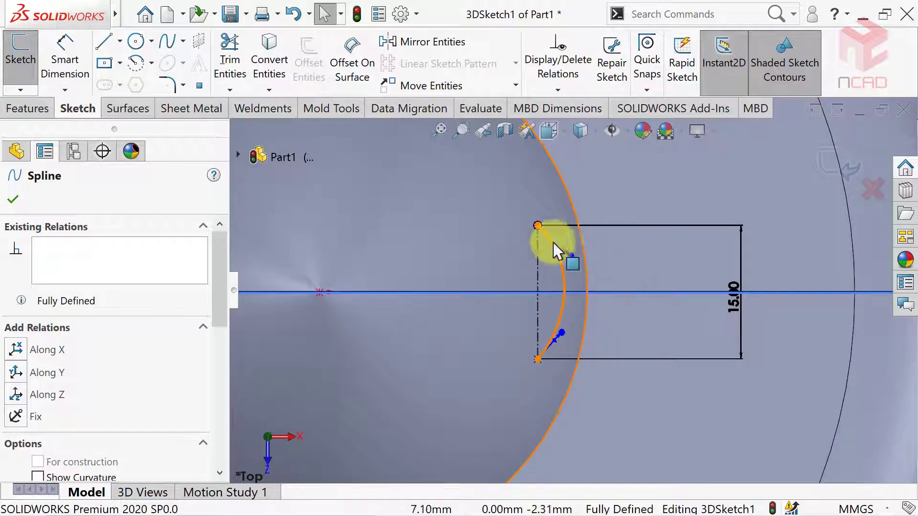
pyautogui.click(13, 199)
# - Add a second spline between the arc's endpoints, bowed outward to the left
pyautogui.click(165, 47)
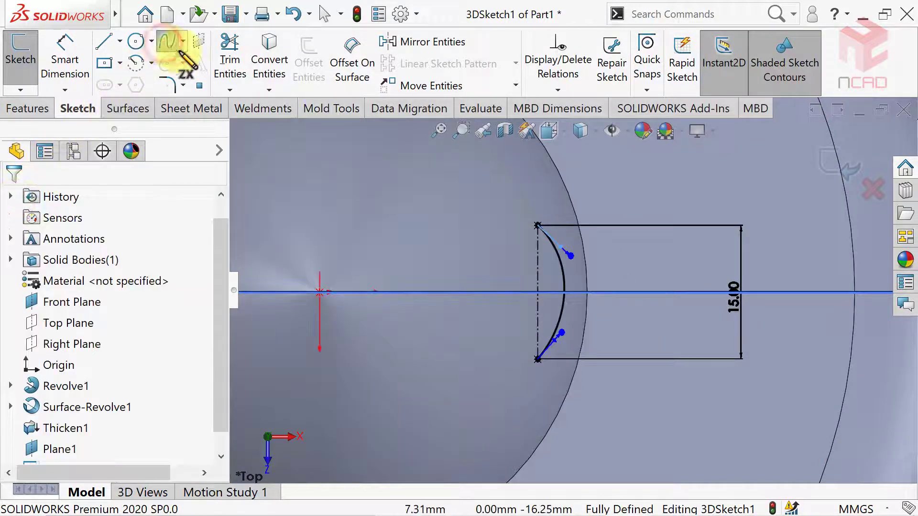
pyautogui.click(538, 224)
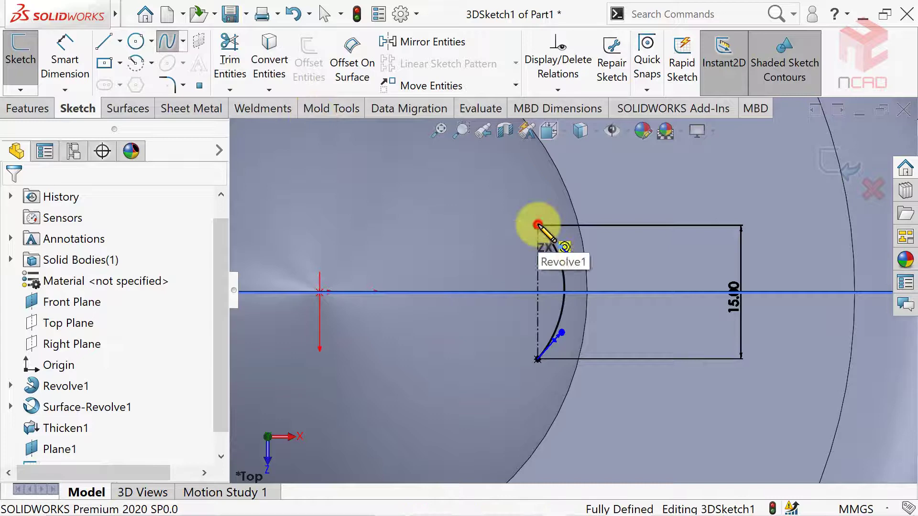
pyautogui.doubleClick(538, 359)
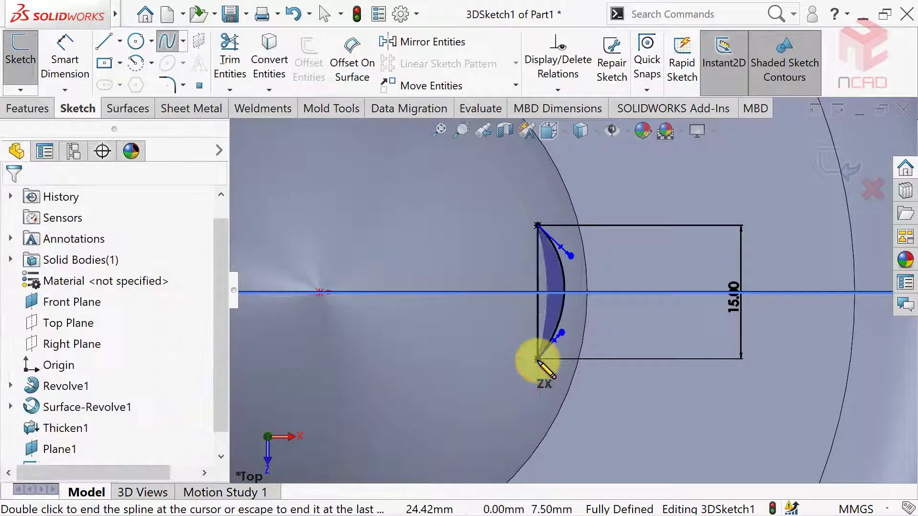
pyautogui.press('Escape')
pyautogui.click(545, 342)
pyautogui.moveTo(545, 342); pyautogui.dragTo(518, 330)
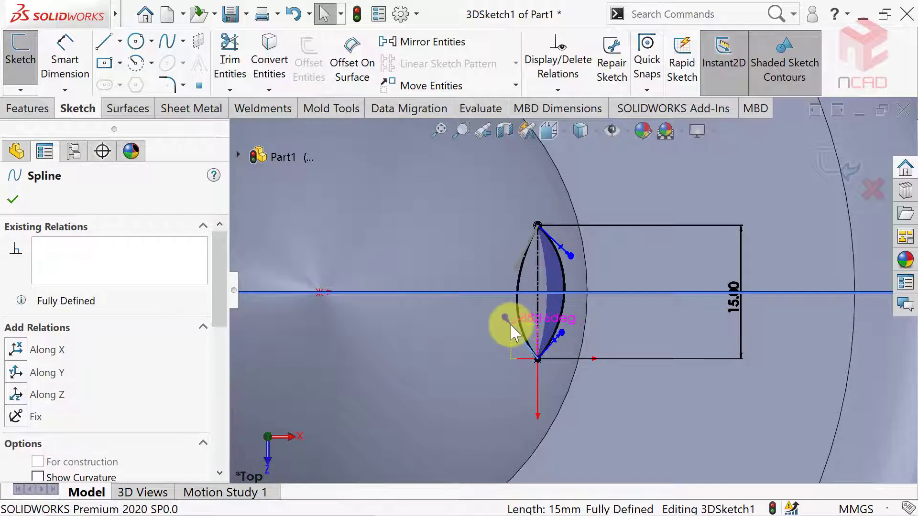
pyautogui.moveTo(521, 258); pyautogui.dragTo(511, 254)
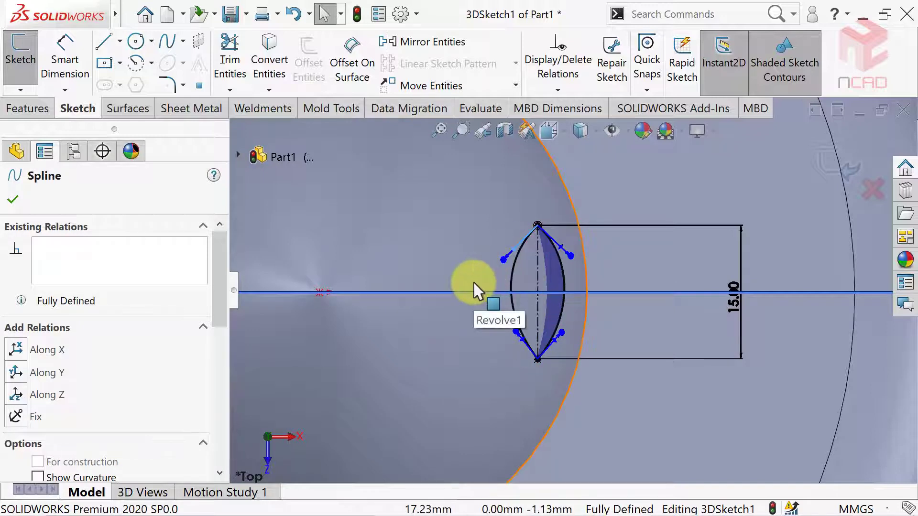
pyautogui.click(13, 199)
pyautogui.scroll(3, 476, 241)
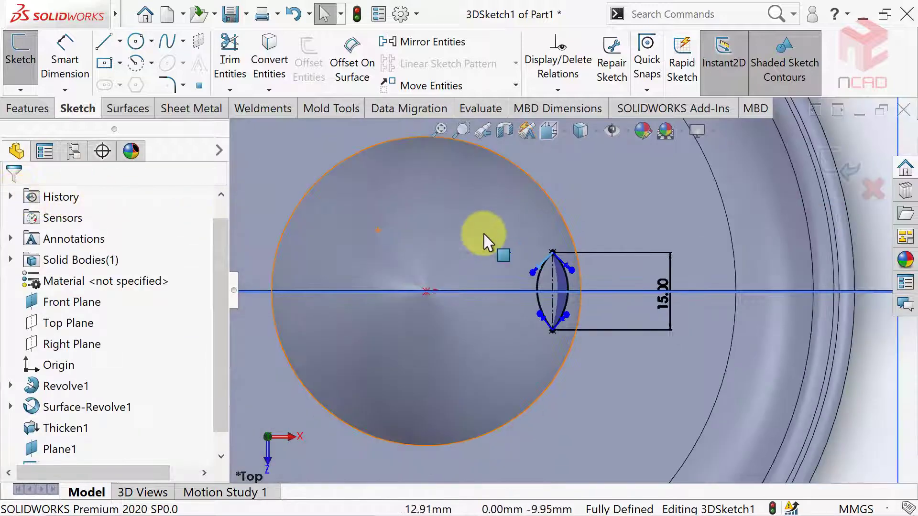
pyautogui.scroll(2, 519, 232)
pyautogui.click(790, 244)
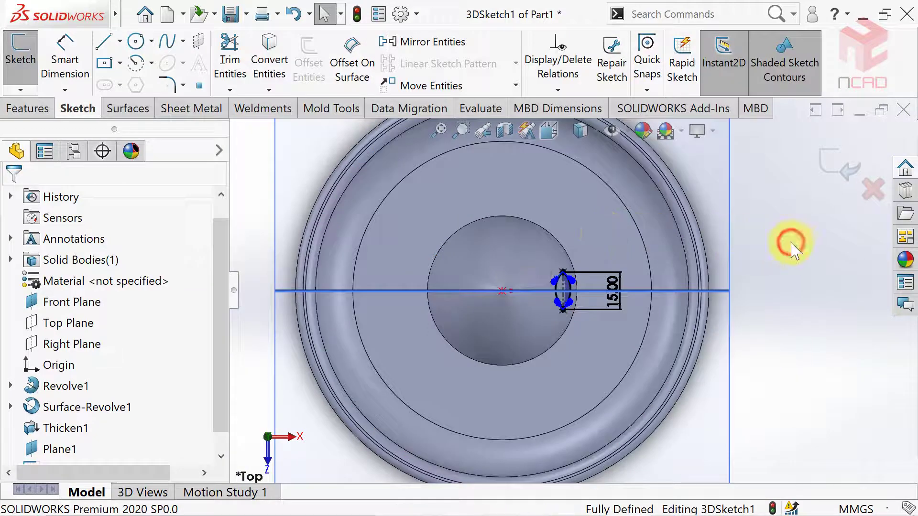
# - Exit the 3D sketch and show the juicer shaded in an isometric view
pyautogui.click(839, 165)
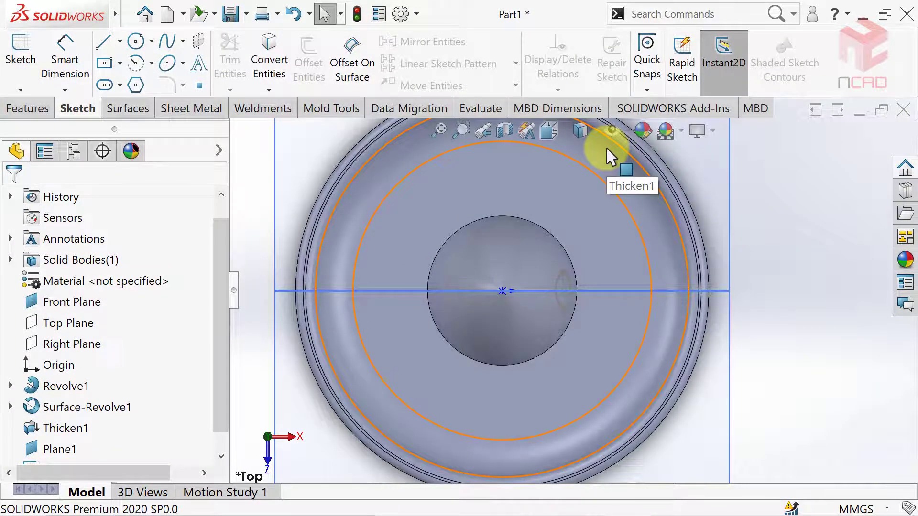
pyautogui.click(589, 130)
pyautogui.click(582, 197)
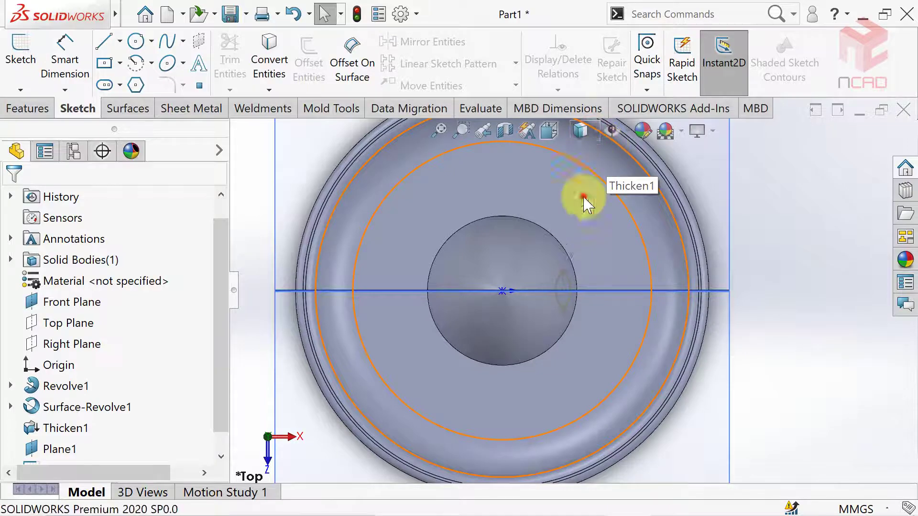
pyautogui.click(548, 129)
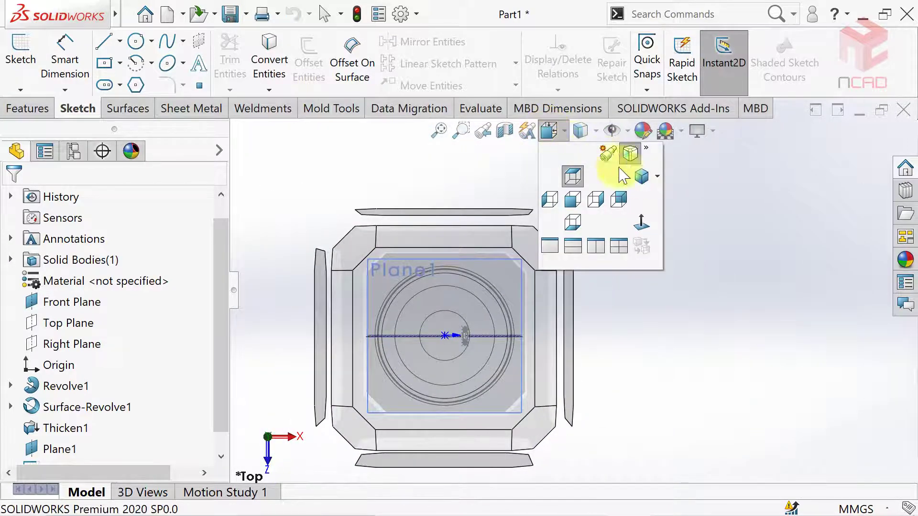
pyautogui.click(635, 176)
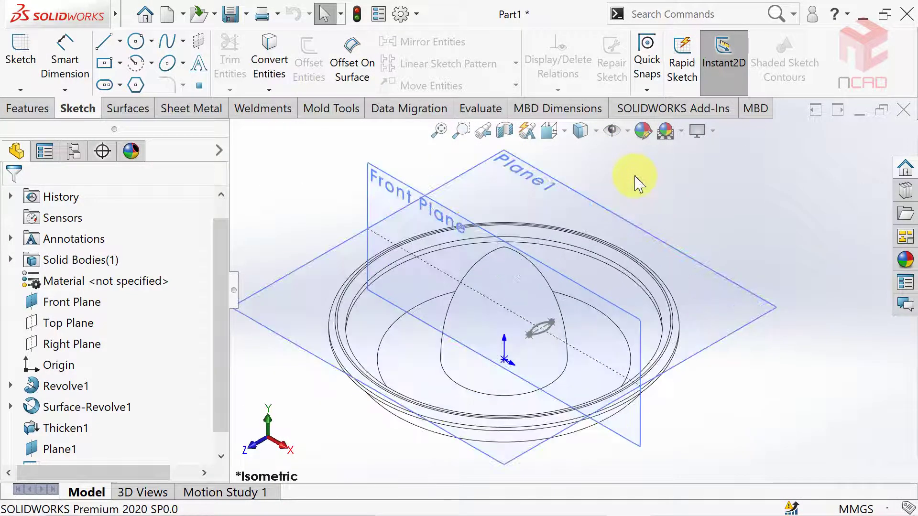
pyautogui.click(593, 130)
pyautogui.click(582, 158)
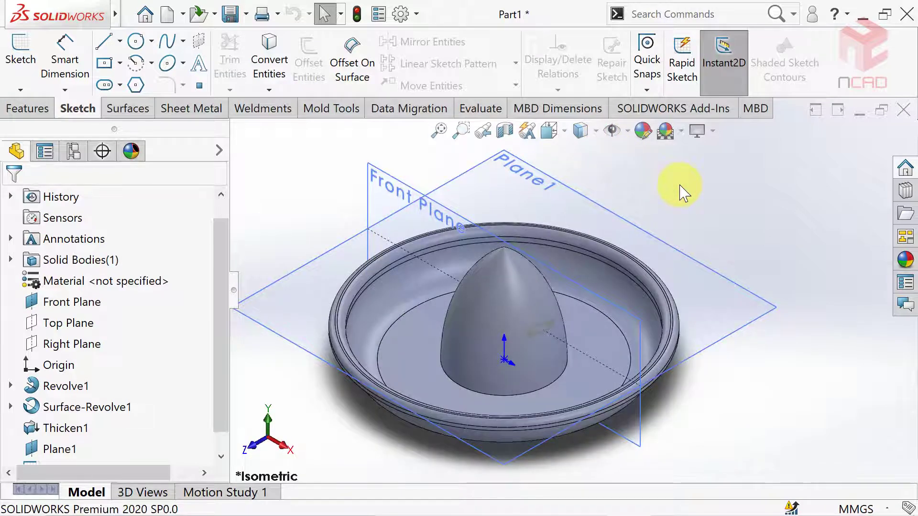
# - Select Plane1 in the viewport and hide it
pyautogui.click(753, 326)
pyautogui.click(819, 296)
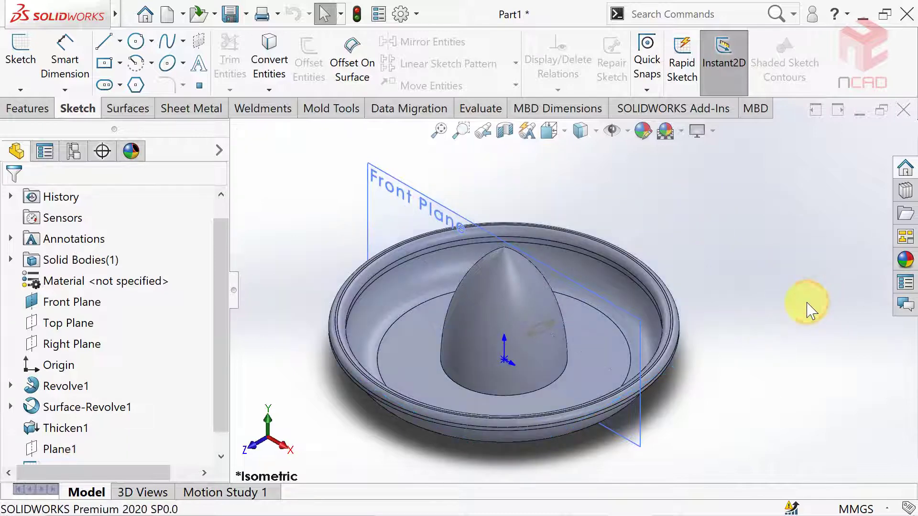
pyautogui.click(21, 108)
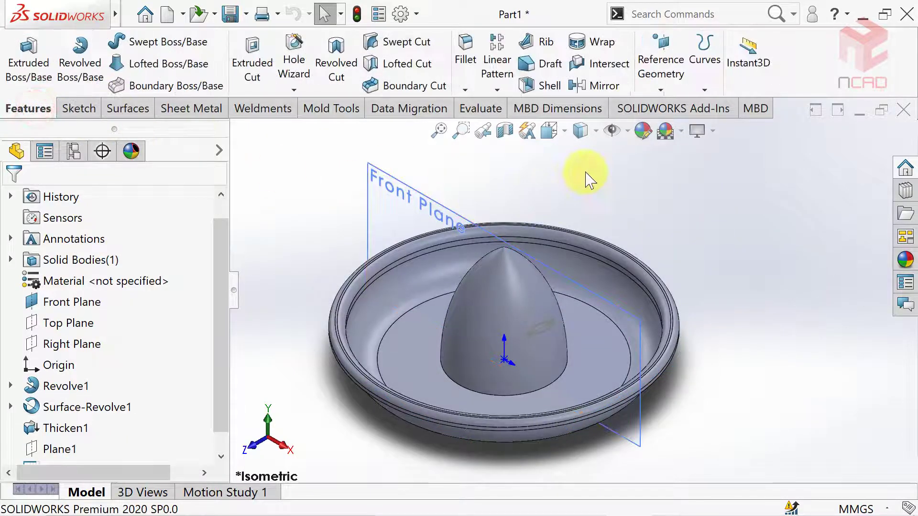
pyautogui.click(663, 90)
# - Create Plane2 offset 10 mm from the Top Plane, then fit the model in view
pyautogui.click(672, 108)
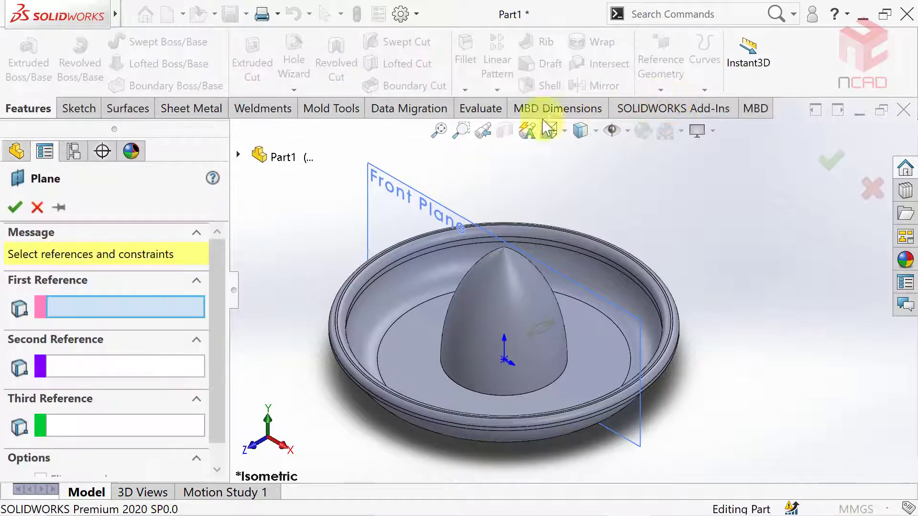
pyautogui.click(238, 153)
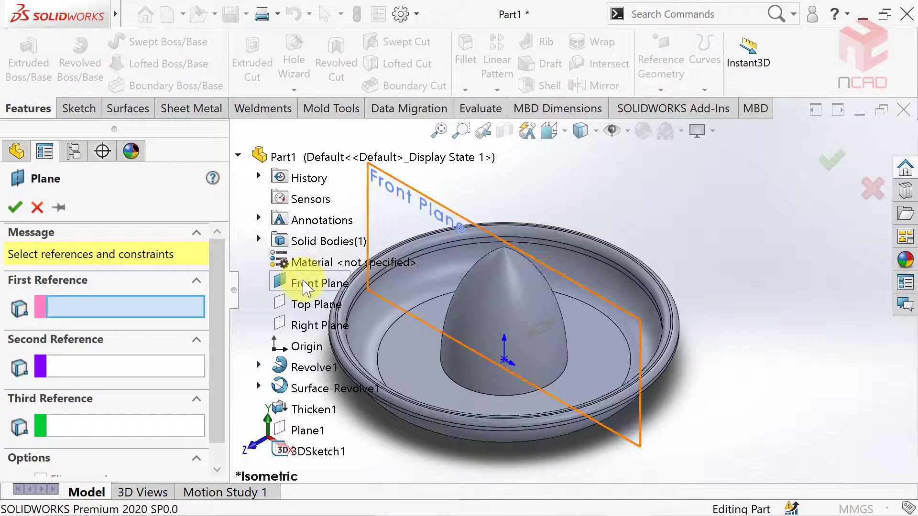
pyautogui.click(306, 306)
pyautogui.click(117, 441)
pyautogui.write('10')
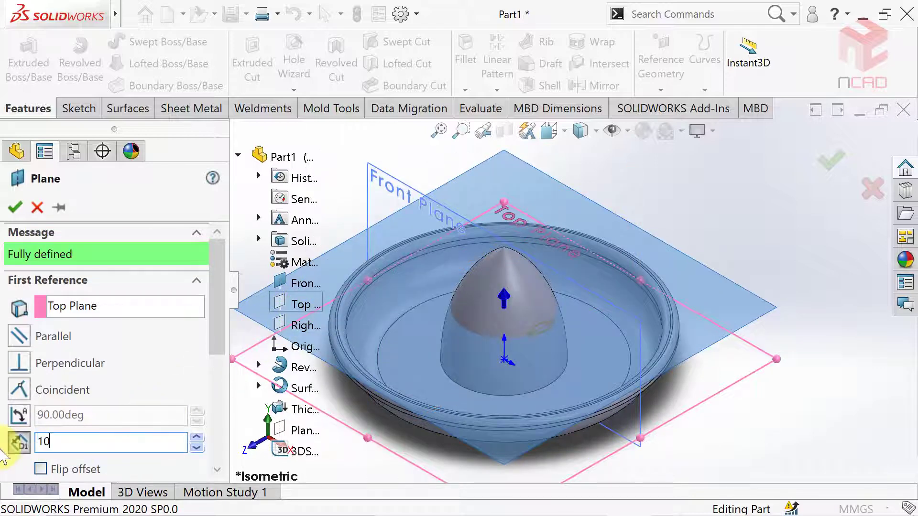
pyautogui.press('Return')
pyautogui.click(14, 209)
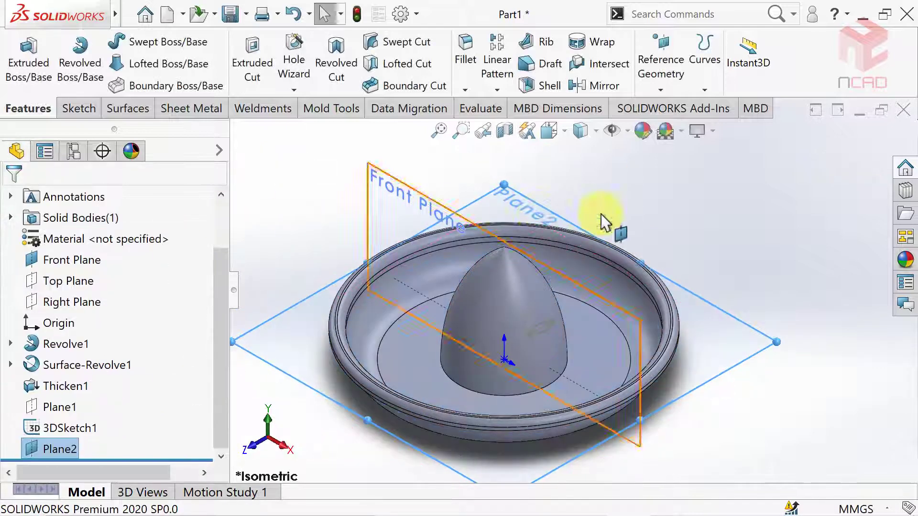
pyautogui.click(742, 213)
pyautogui.press('f')
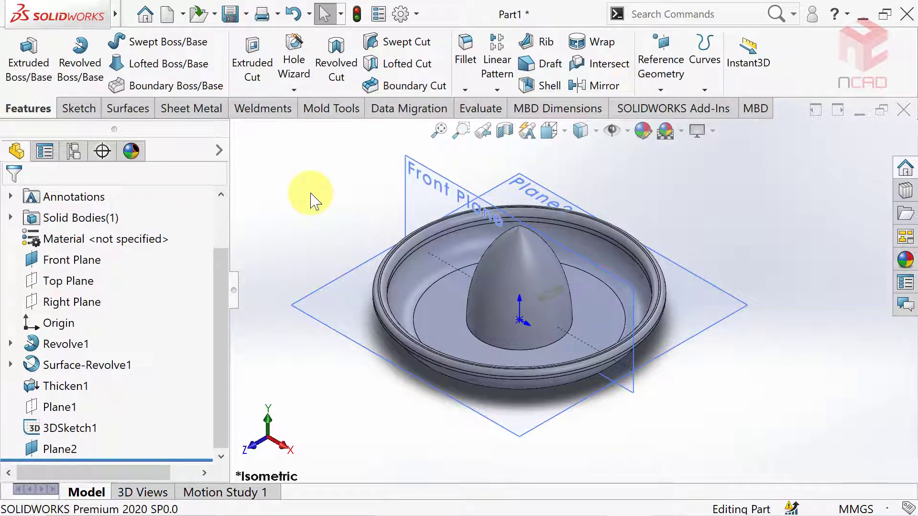
pyautogui.click(80, 108)
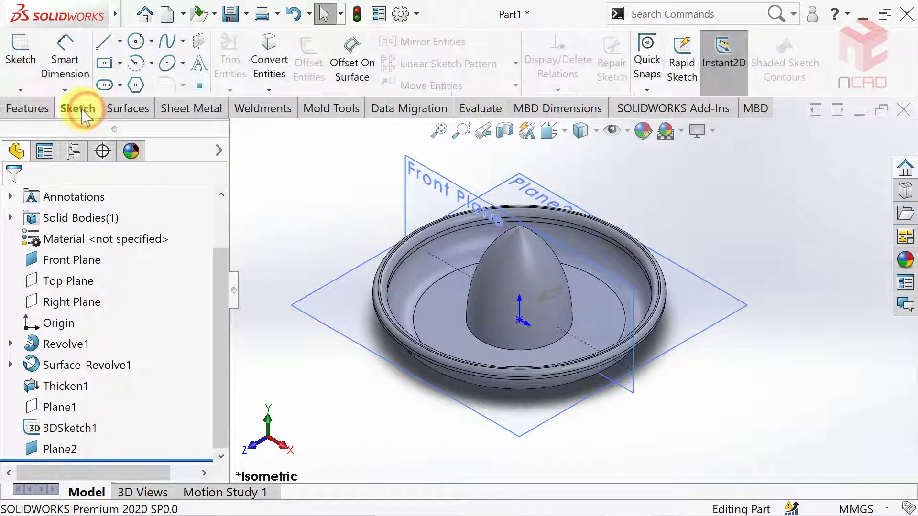
# - Start a new 3D sketch and place a point on the dome surface
pyautogui.click(20, 90)
pyautogui.click(38, 132)
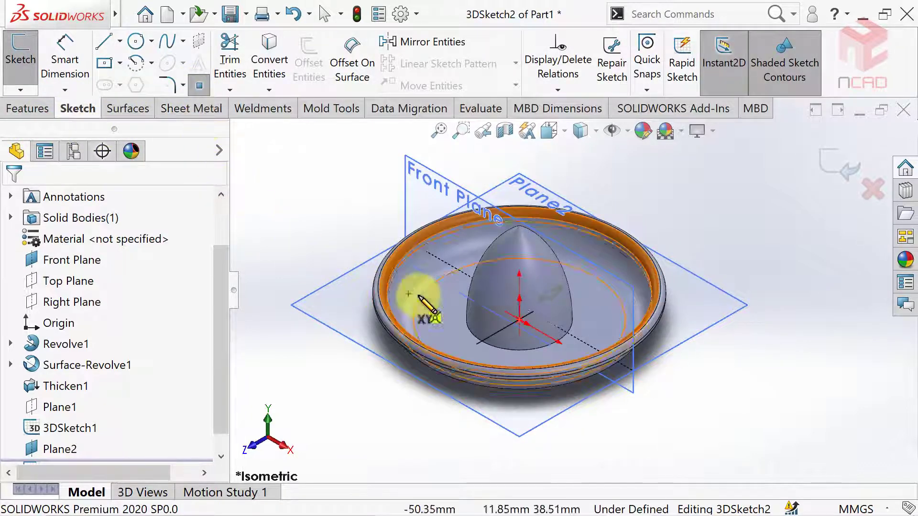
pyautogui.moveTo(523, 340); pyautogui.dragTo(511, 347, button='middle')
pyautogui.click(497, 313)
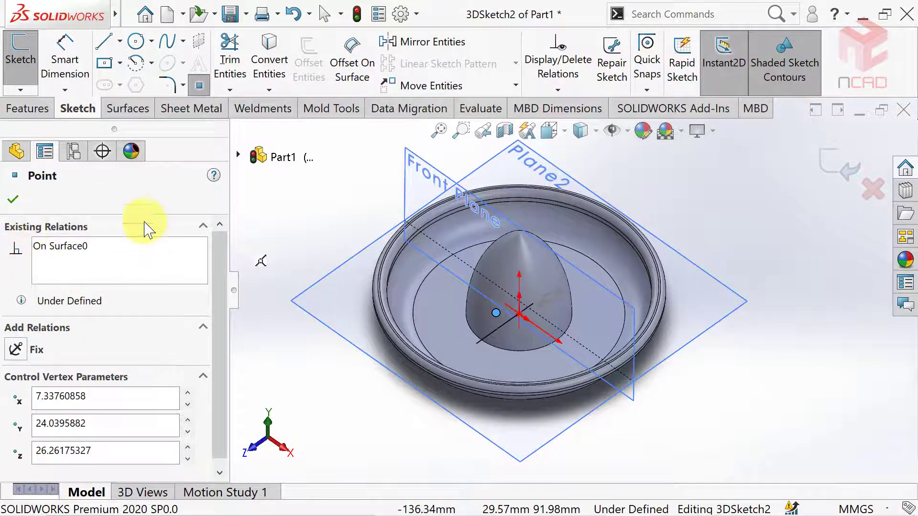
pyautogui.click(13, 199)
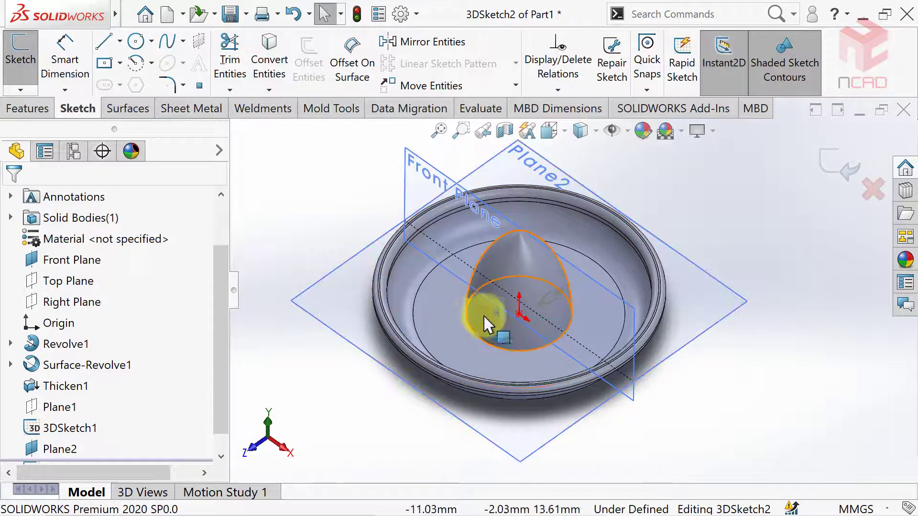
# - Constrain the point with On Plane relations to Plane2 and the Front Plane
pyautogui.click(495, 313)
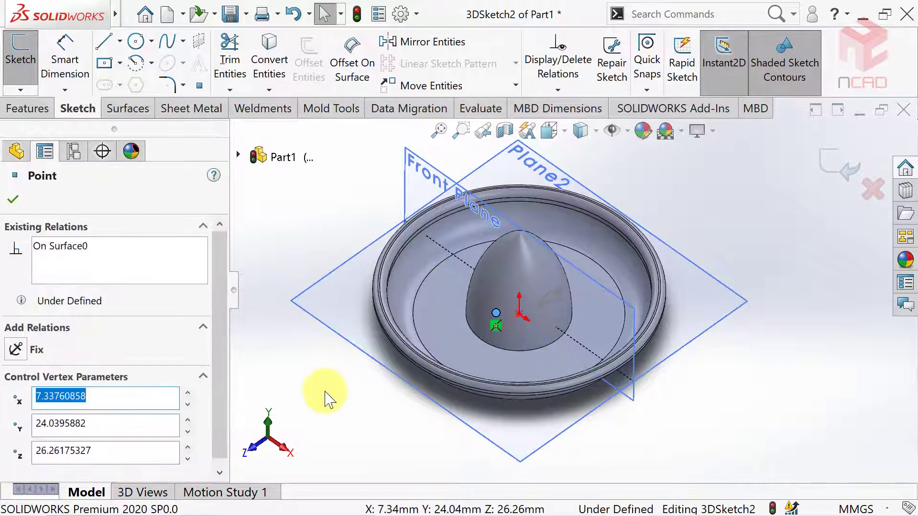
pyautogui.keyDown('ctrl'); pyautogui.click(353, 345); pyautogui.keyUp('ctrl')
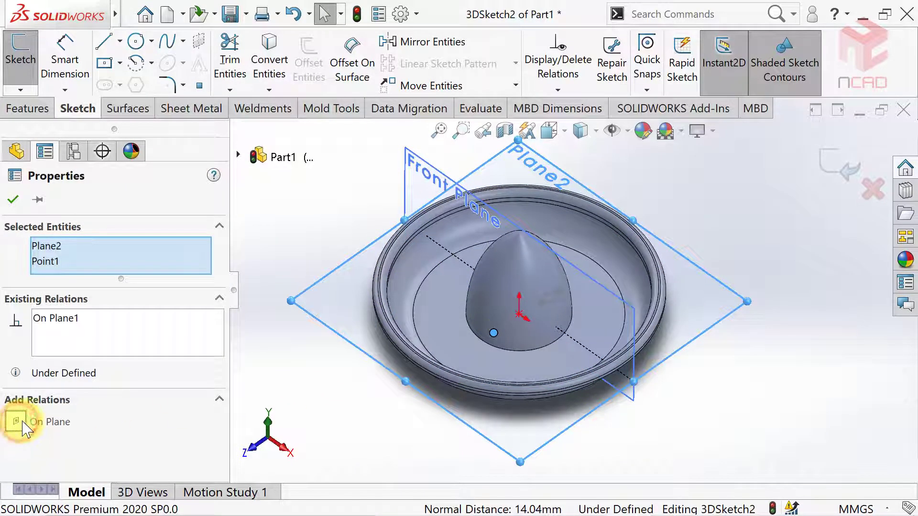
pyautogui.click(13, 199)
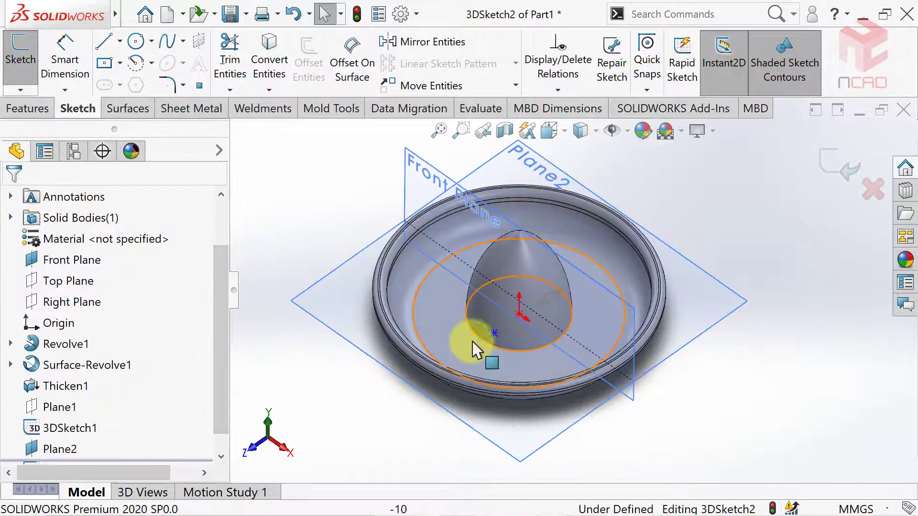
pyautogui.click(493, 333)
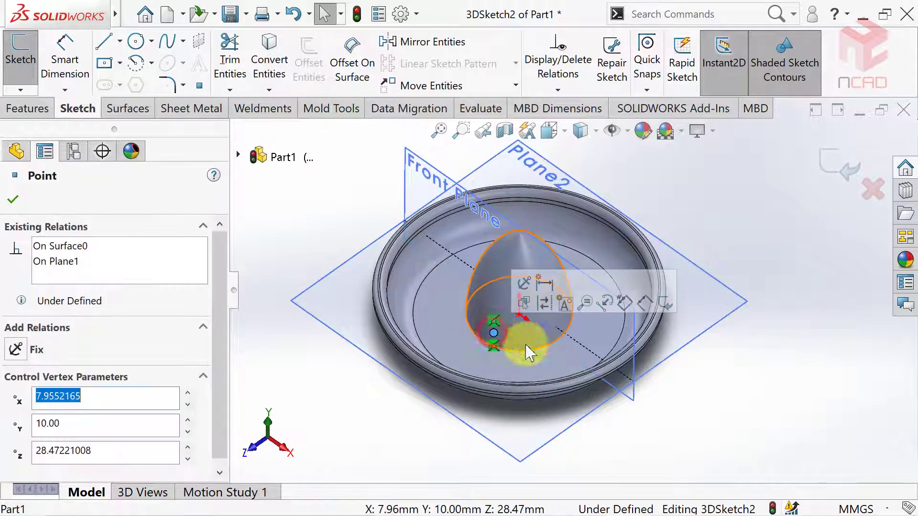
pyautogui.keyDown('ctrl'); pyautogui.click(634, 397); pyautogui.keyUp('ctrl')
pyautogui.click(16, 421)
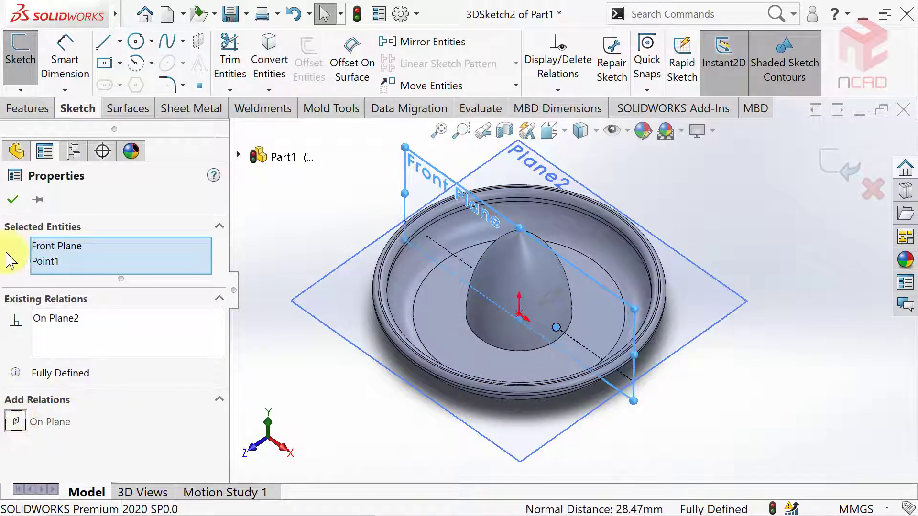
pyautogui.click(13, 199)
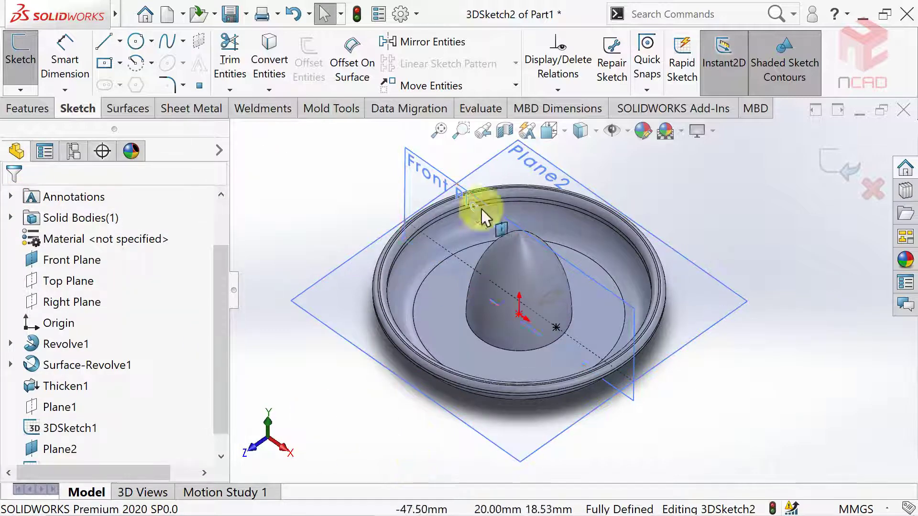
# - Switch to hidden-lines-removed, back to shaded with edges, and exit 3DSketch2
pyautogui.click(588, 132)
pyautogui.click(585, 201)
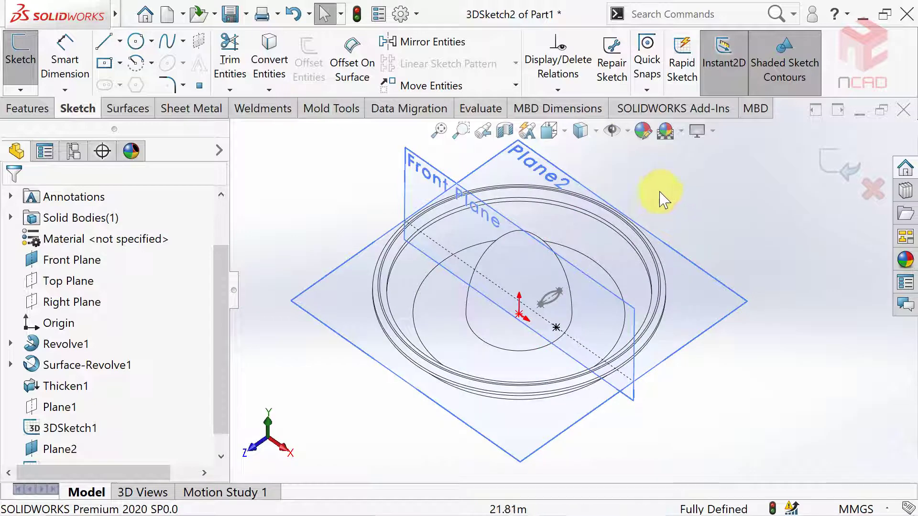
pyautogui.click(594, 135)
pyautogui.click(584, 158)
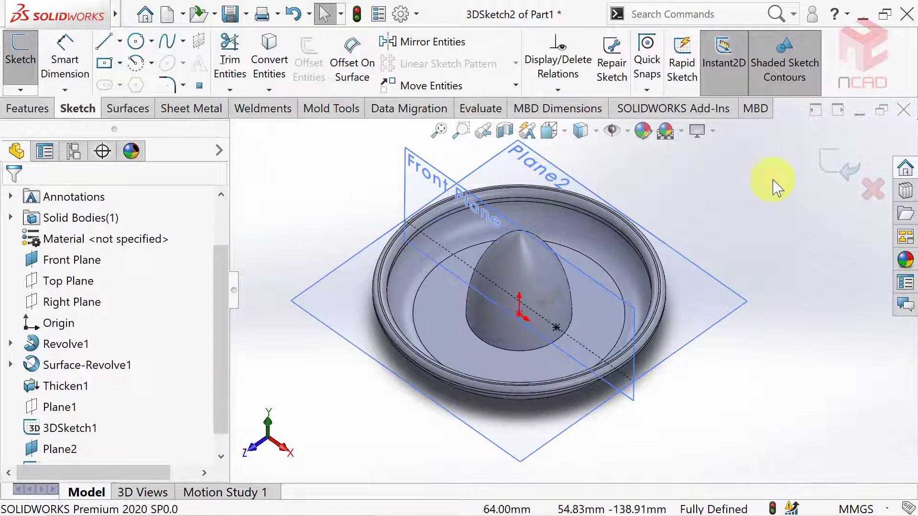
pyautogui.click(840, 161)
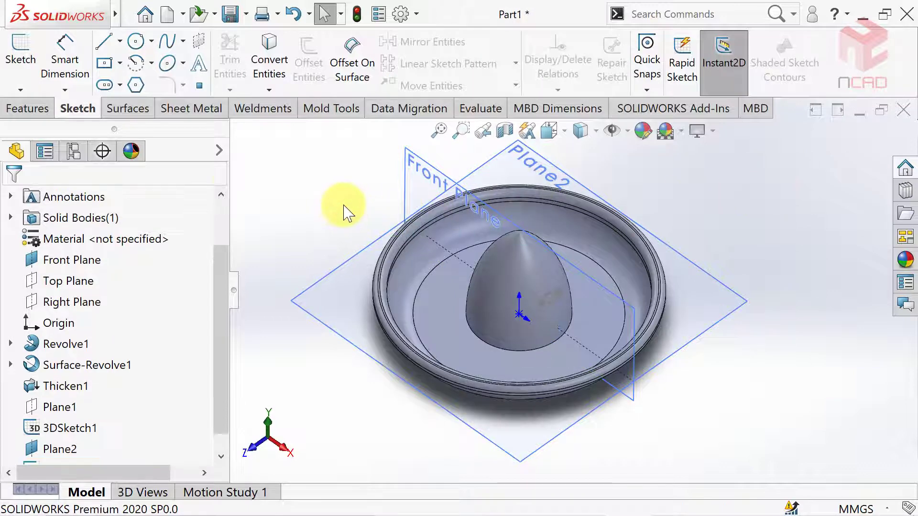
# - Start a new 3D sketch and place a point at the dome's tip
pyautogui.click(20, 89)
pyautogui.click(39, 126)
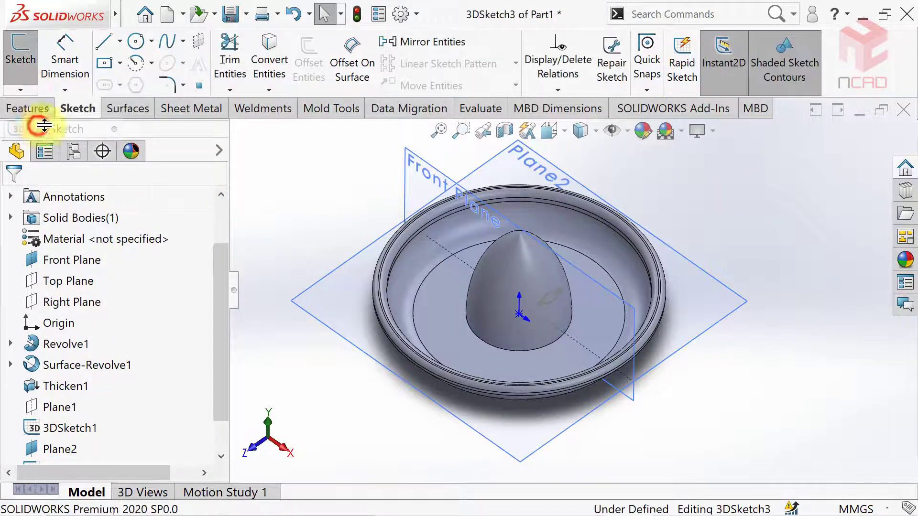
pyautogui.click(199, 86)
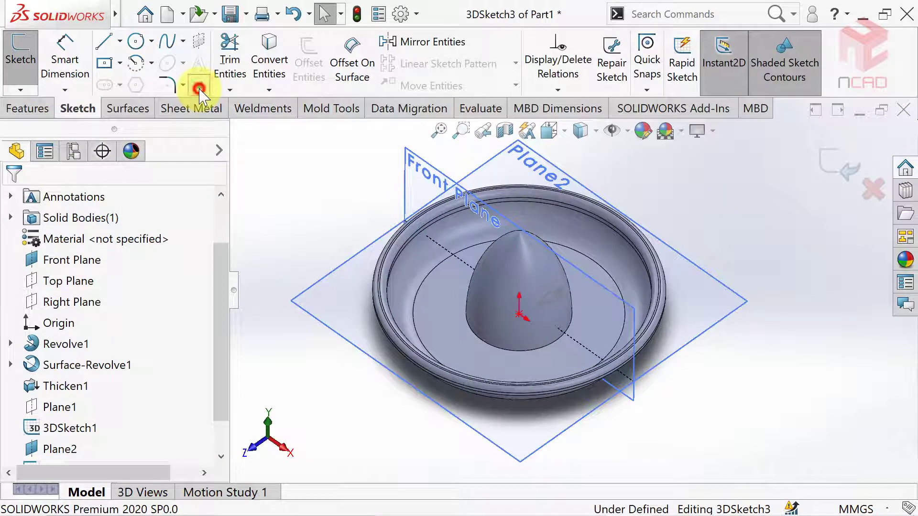
pyautogui.click(513, 263)
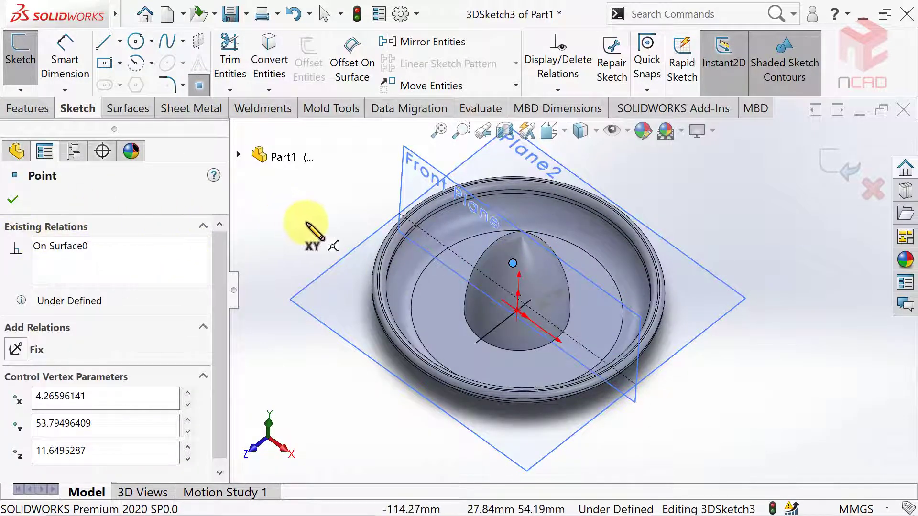
pyautogui.click(13, 200)
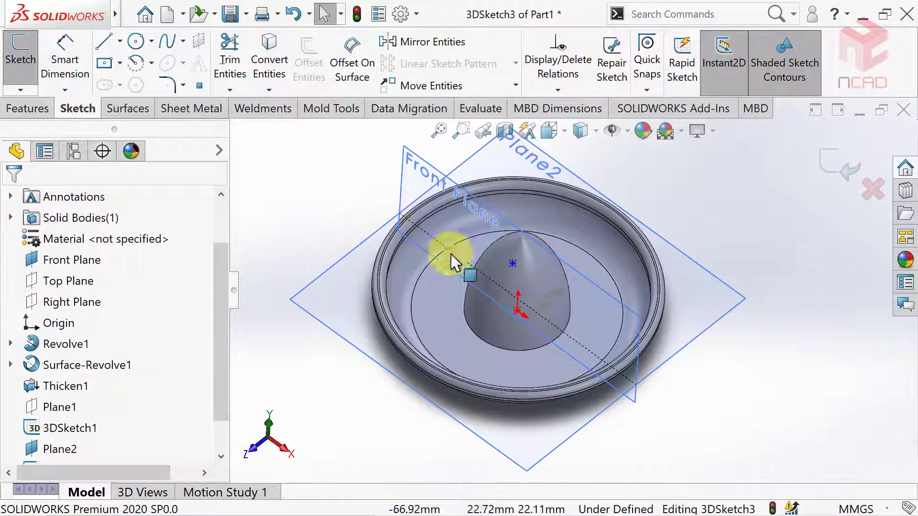
# - Constrain the tip point On Plane to both the Front Plane and Right Plane
pyautogui.click(513, 263)
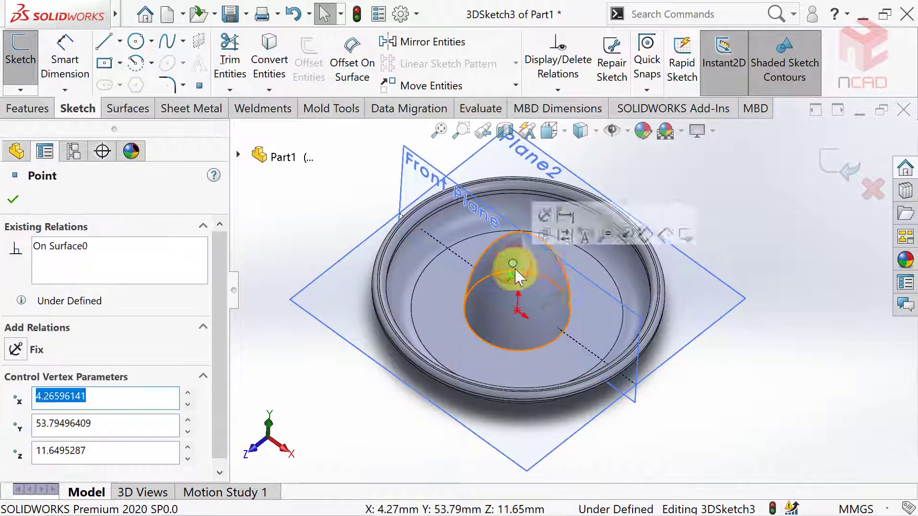
pyautogui.keyDown('ctrl'); pyautogui.click(583, 280); pyautogui.keyUp('ctrl')
pyautogui.click(16, 422)
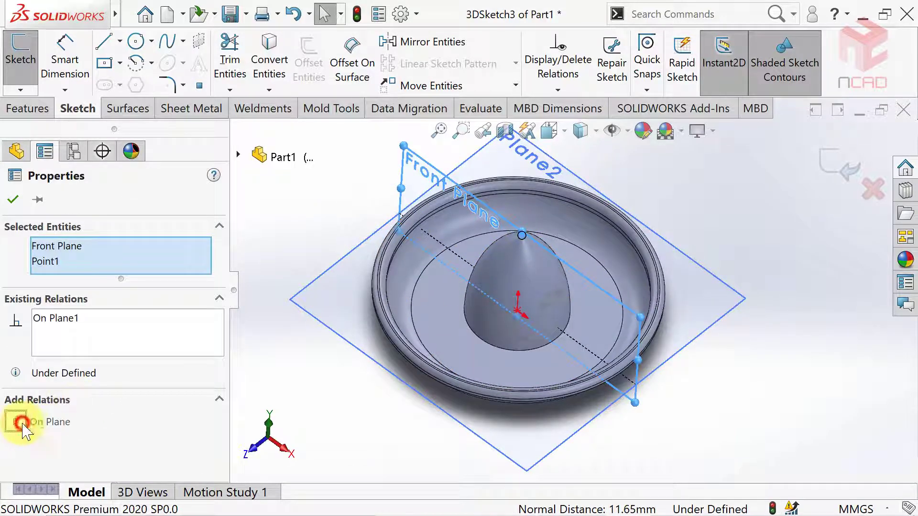
pyautogui.click(13, 199)
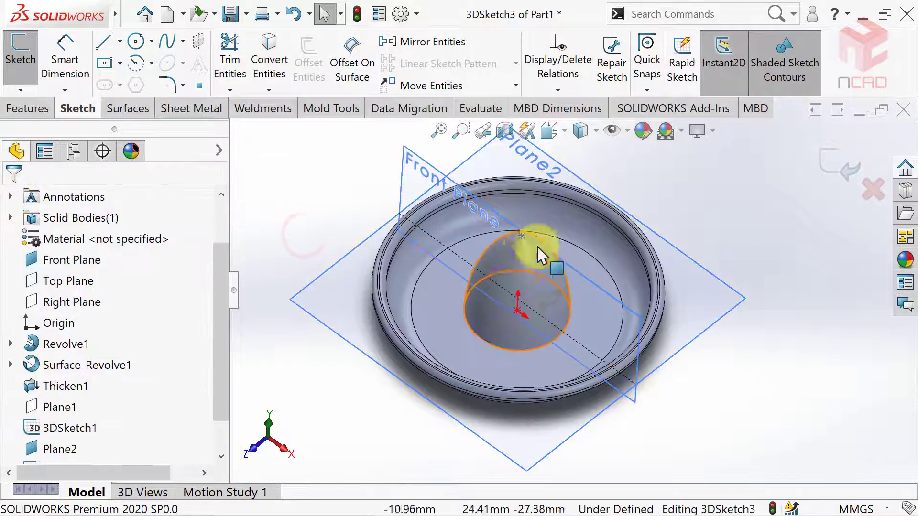
pyautogui.click(522, 238)
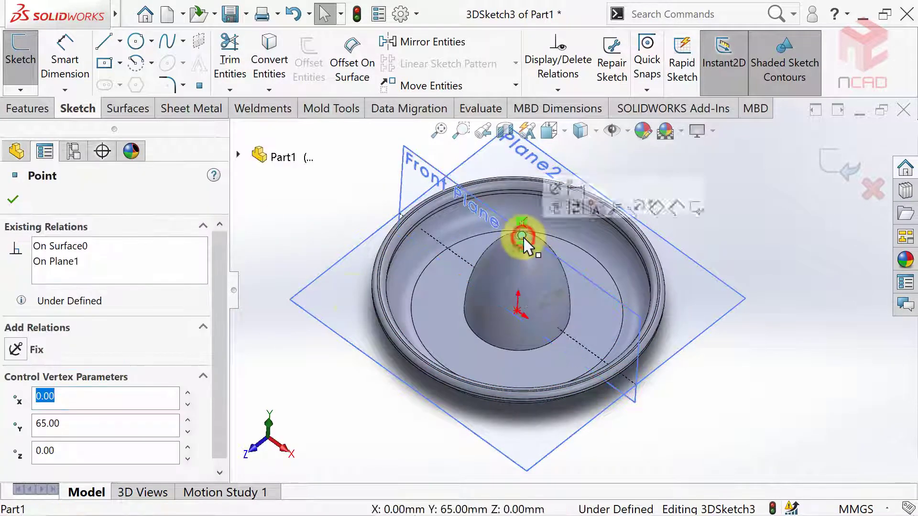
pyautogui.click(239, 156)
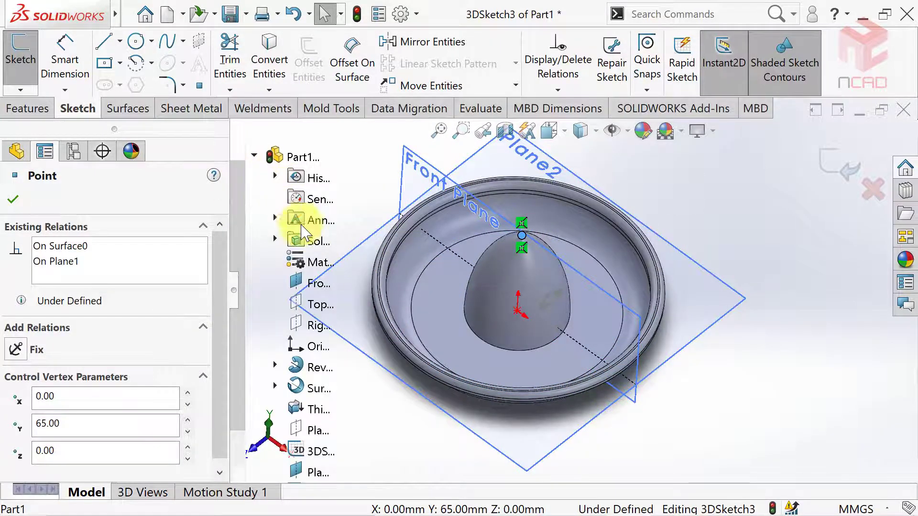
pyautogui.keyDown('ctrl'); pyautogui.click(320, 327); pyautogui.keyUp('ctrl')
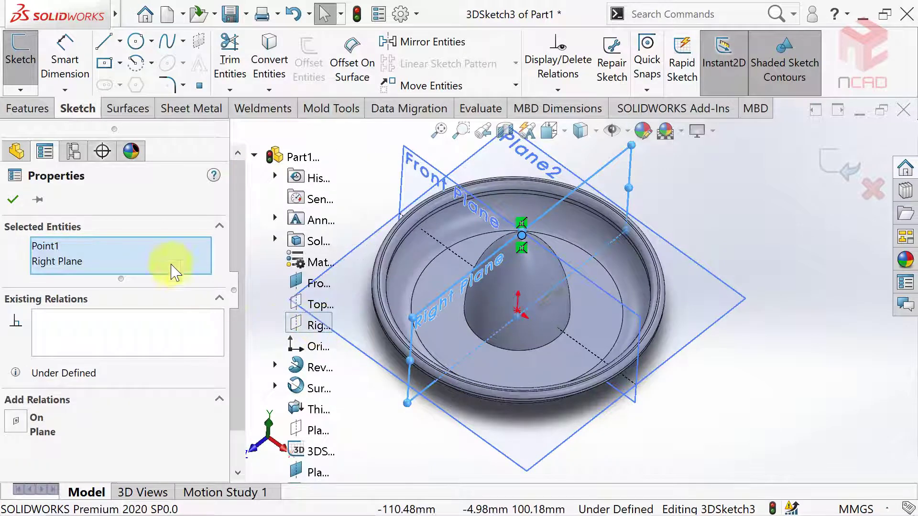
pyautogui.click(16, 423)
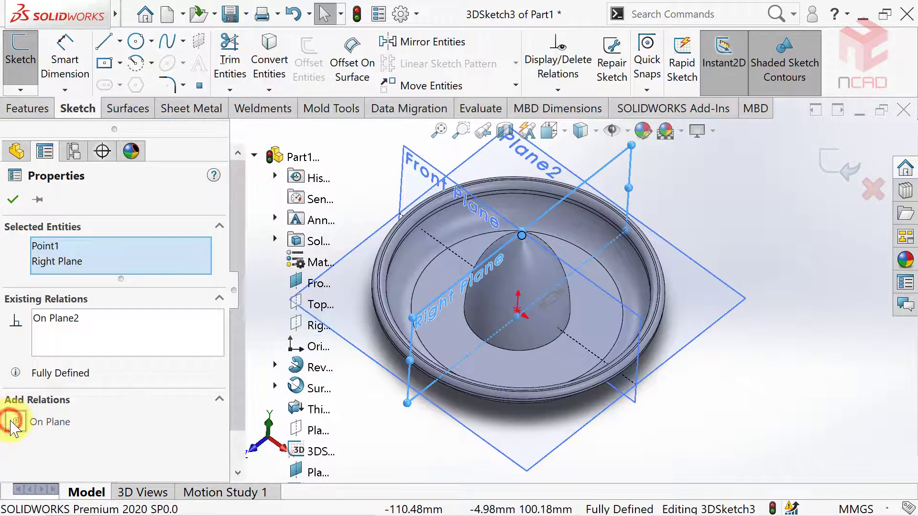
pyautogui.click(14, 200)
pyautogui.click(276, 214)
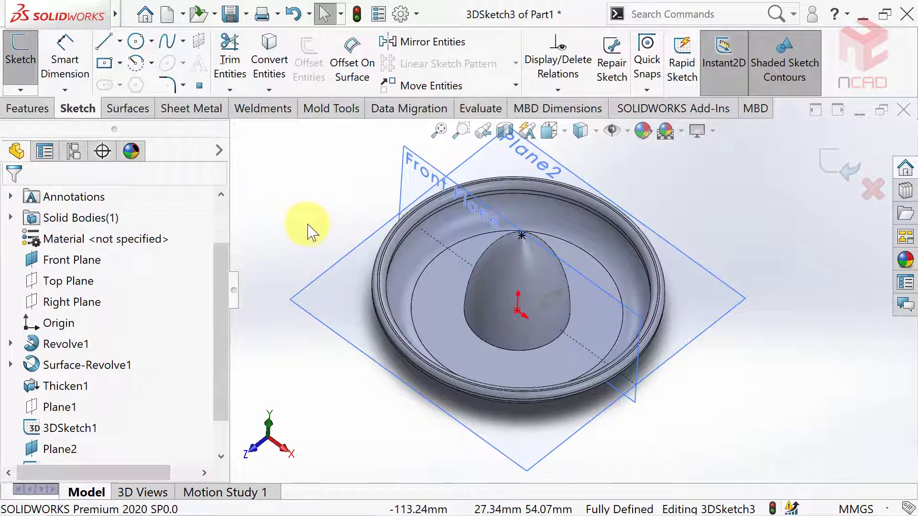
# - Exit 3DSketch3, hide Plane2, and return the juicer to shaded with edges
pyautogui.click(595, 130)
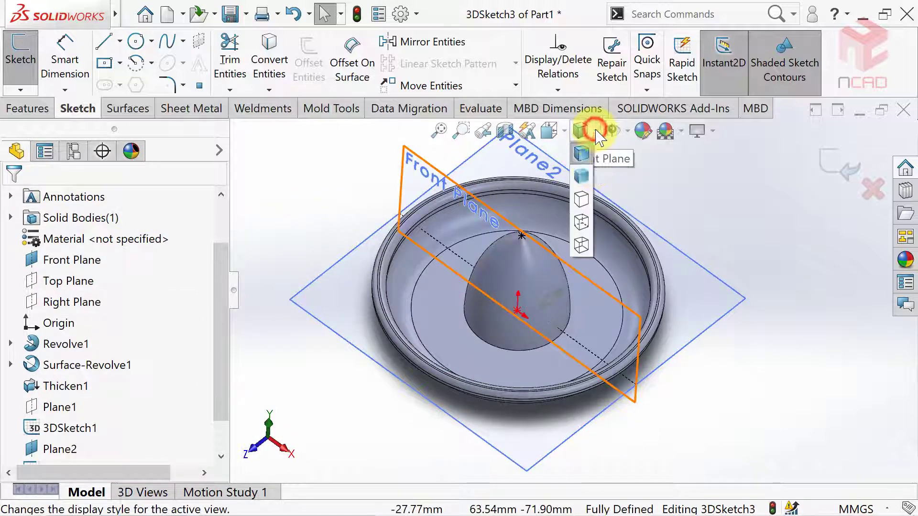
pyautogui.click(581, 200)
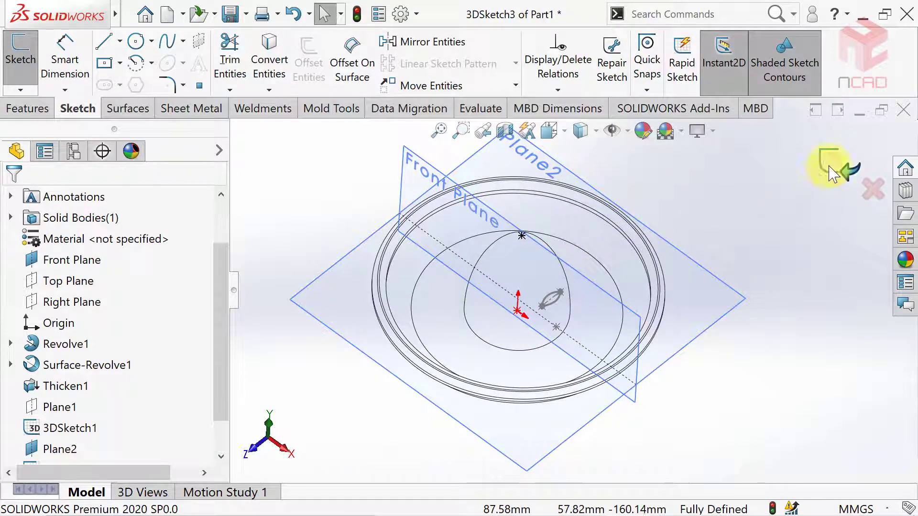
pyautogui.click(829, 166)
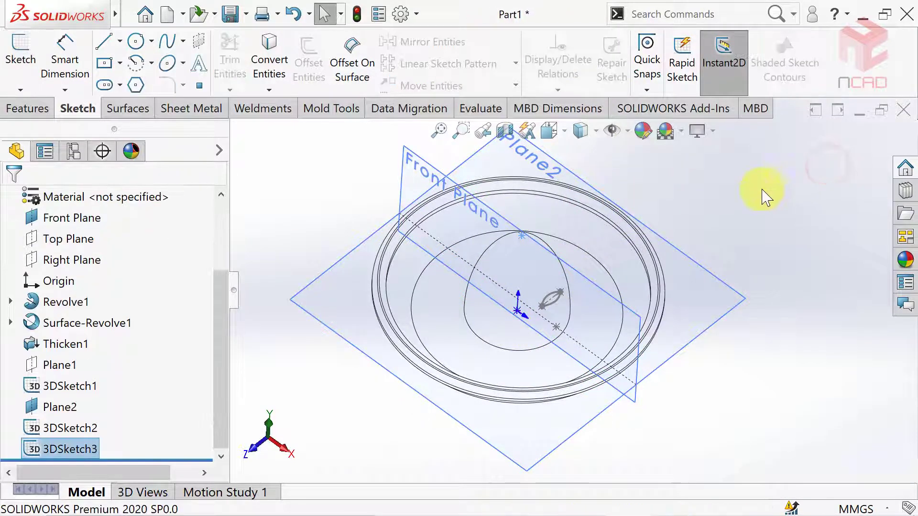
pyautogui.click(736, 296)
pyautogui.click(807, 269)
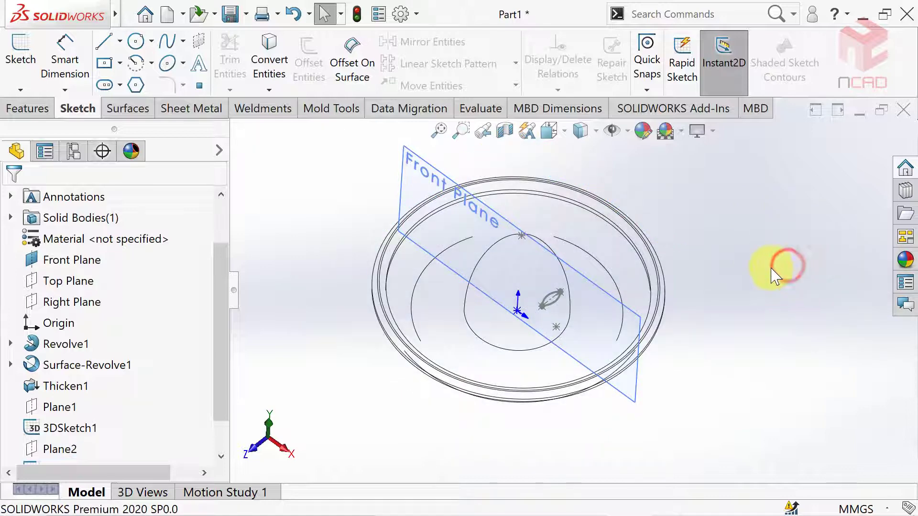
pyautogui.click(593, 132)
pyautogui.click(587, 153)
pyautogui.moveTo(710, 201)
pyautogui.mouseDown(button='middle')
pyautogui.moveTo(704, 194)
pyautogui.moveTo(668, 266)
pyautogui.moveTo(676, 279)
pyautogui.mouseUp(button='middle')
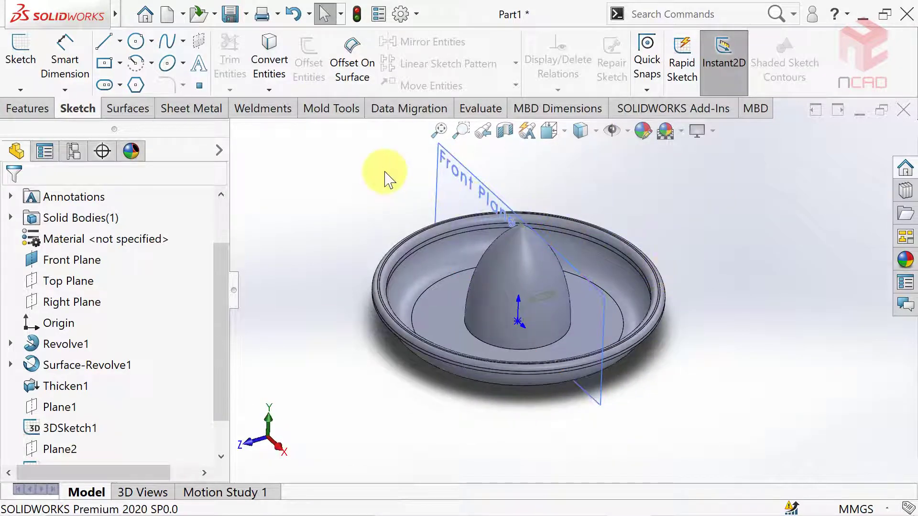
# - In a new 3D sketch, draw a Spline on Surface from the dome's base up to its tip
pyautogui.click(21, 89)
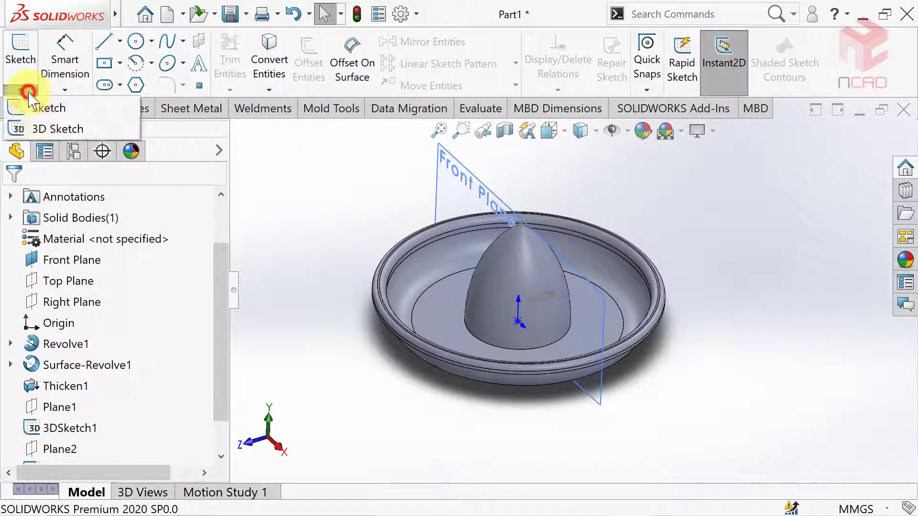
pyautogui.click(38, 128)
pyautogui.click(182, 40)
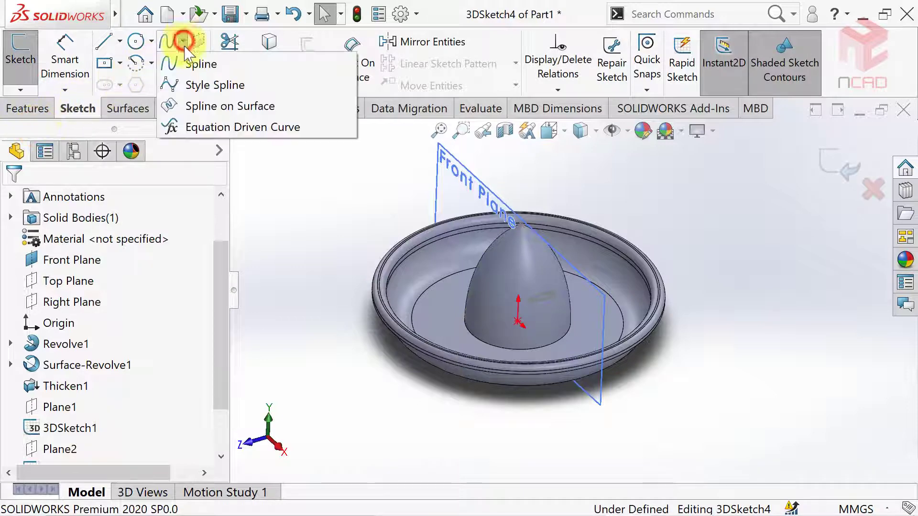
pyautogui.click(192, 106)
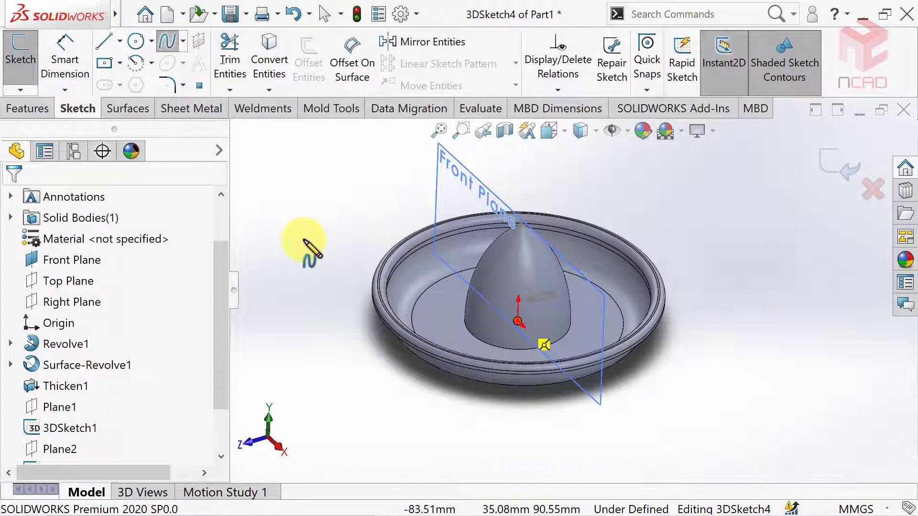
pyautogui.moveTo(304, 240); pyautogui.dragTo(311, 247, button='middle')
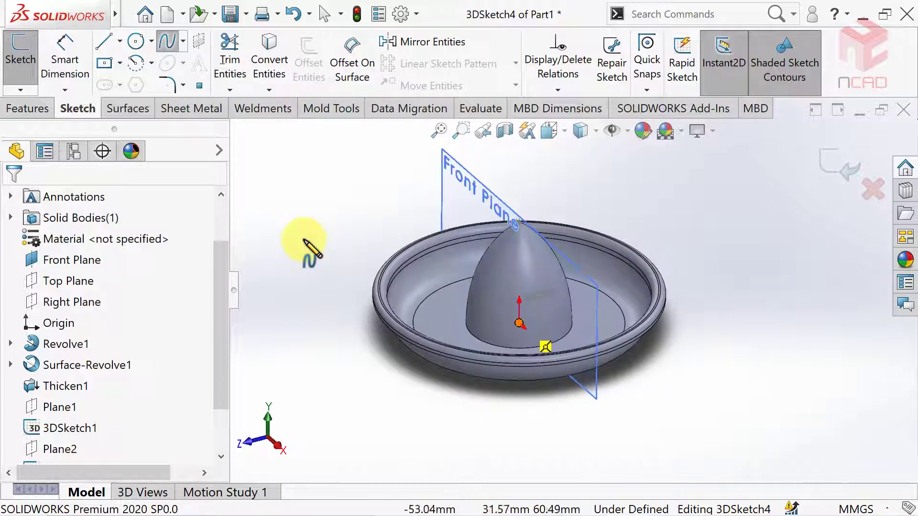
pyautogui.scroll(-3, 514, 343)
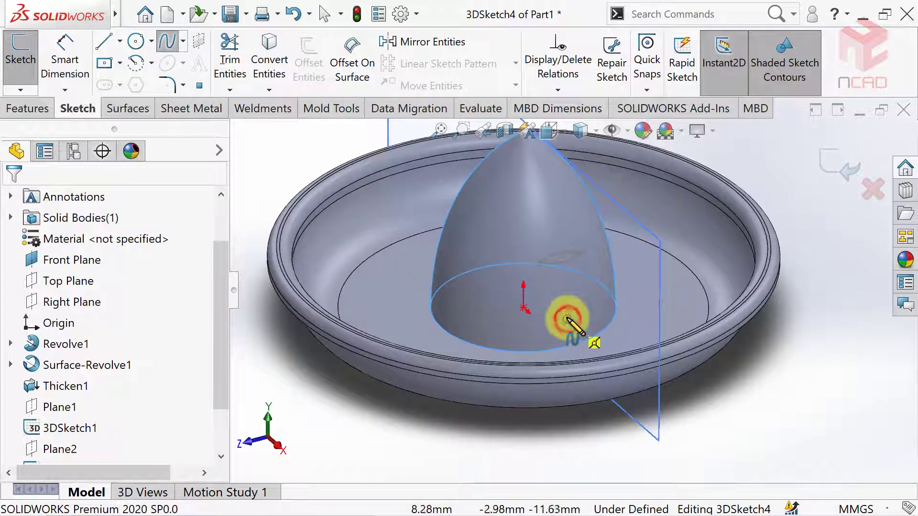
pyautogui.click(567, 318)
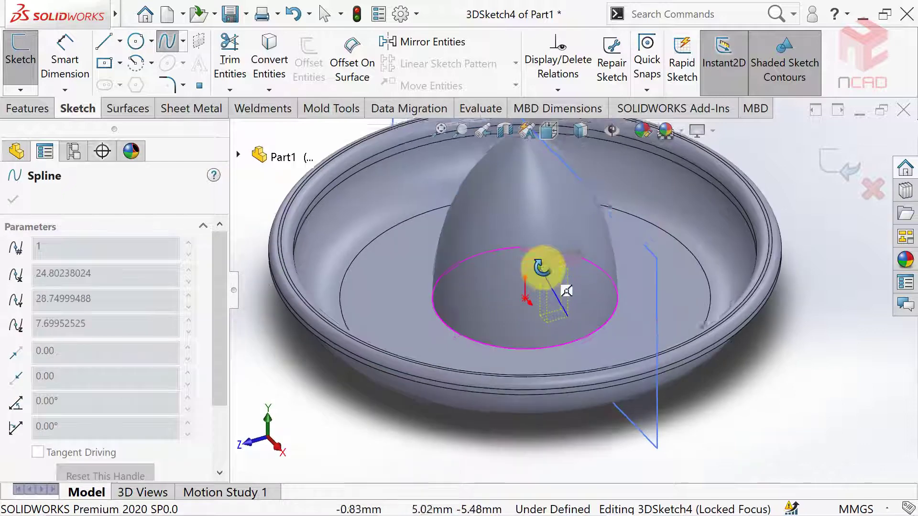
pyautogui.click(540, 262)
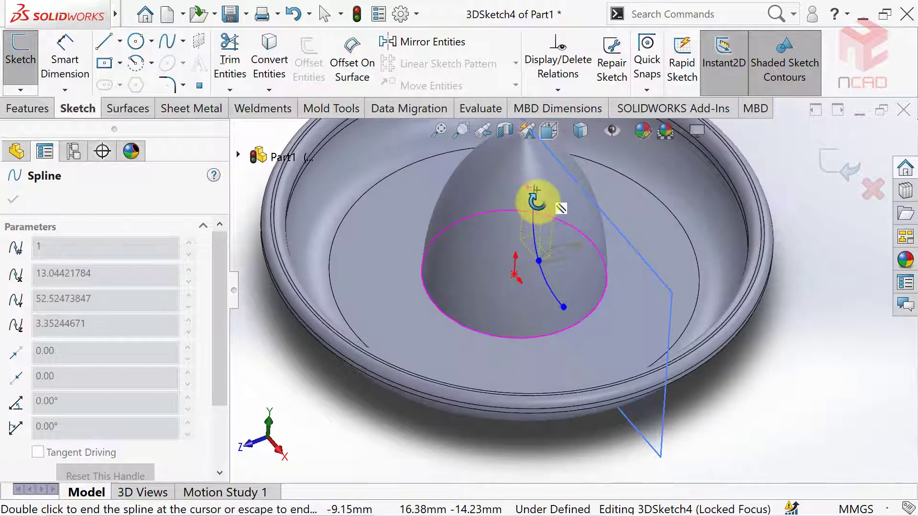
pyautogui.scroll(3, 537, 206)
pyautogui.scroll(-2, 555, 228)
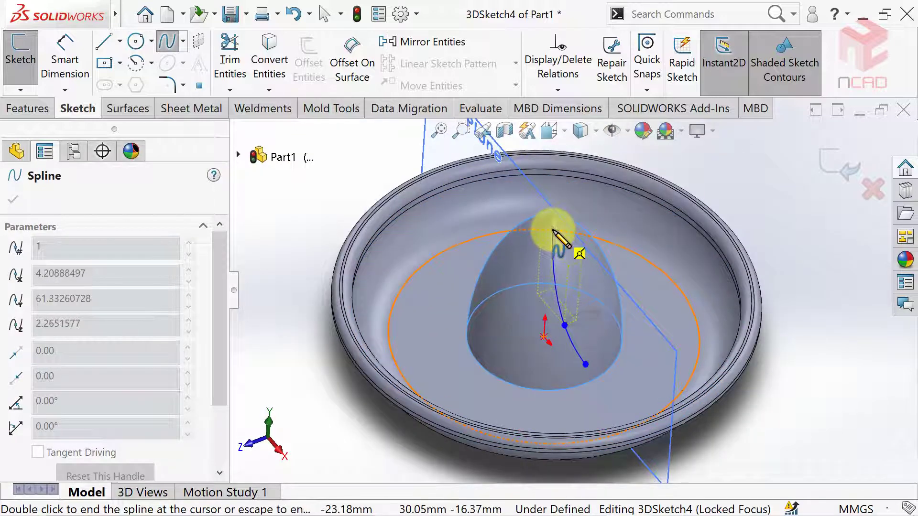
pyautogui.doubleClick(554, 231)
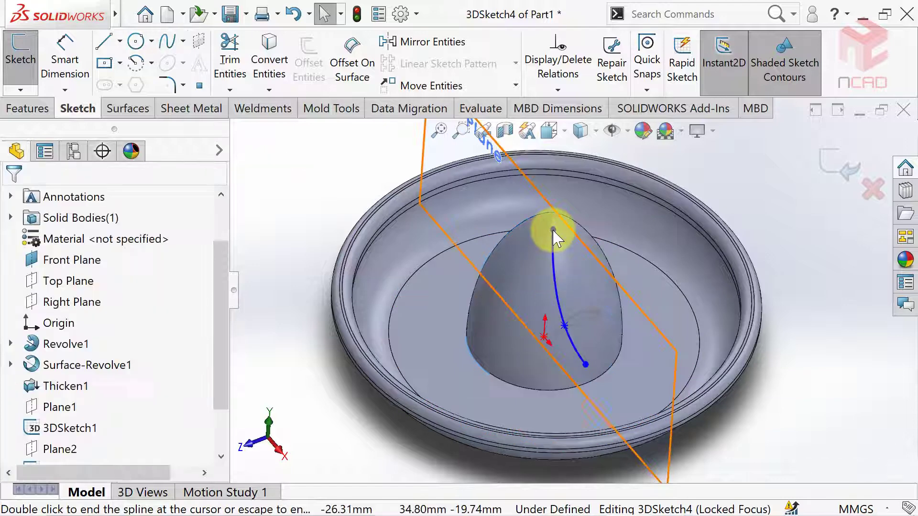
# - Give the spline's top endpoint an On Plane relation to the Front Plane
pyautogui.click(554, 231)
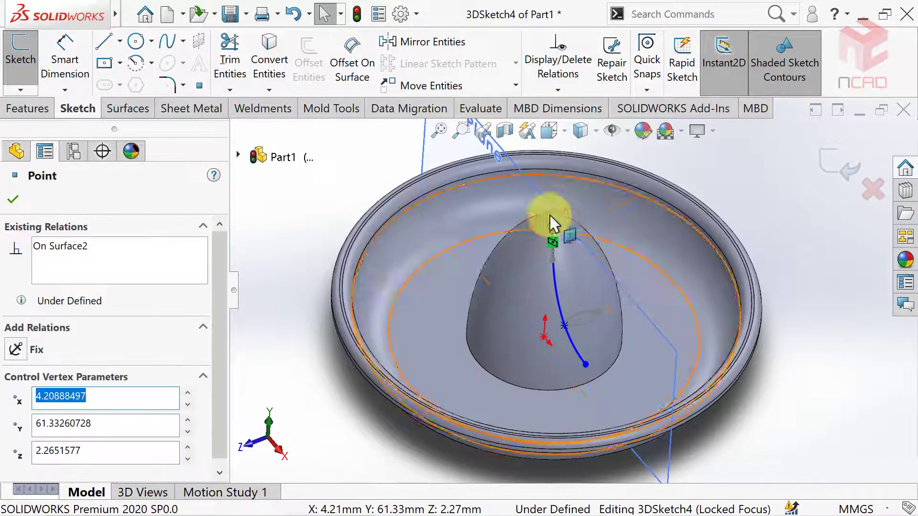
pyautogui.keyDown('ctrl'); pyautogui.click(543, 195); pyautogui.keyUp('ctrl')
pyautogui.click(16, 422)
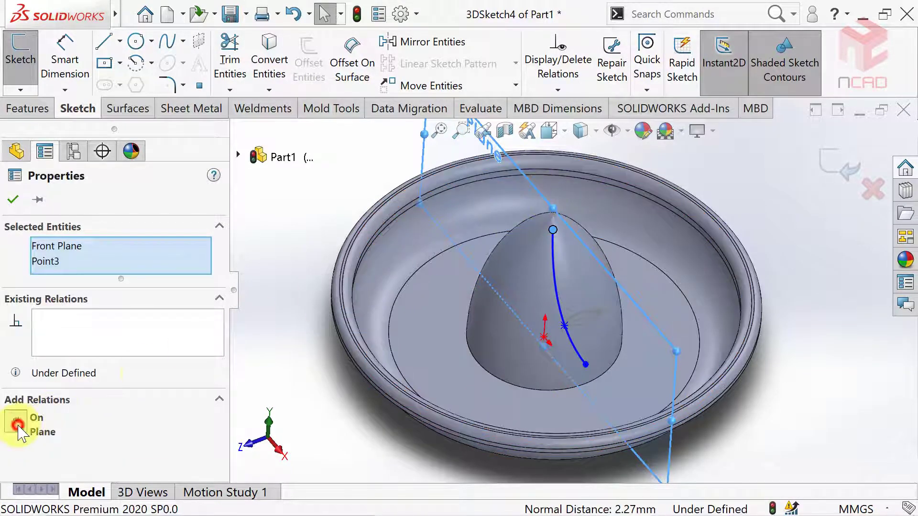
pyautogui.click(21, 197)
pyautogui.click(272, 203)
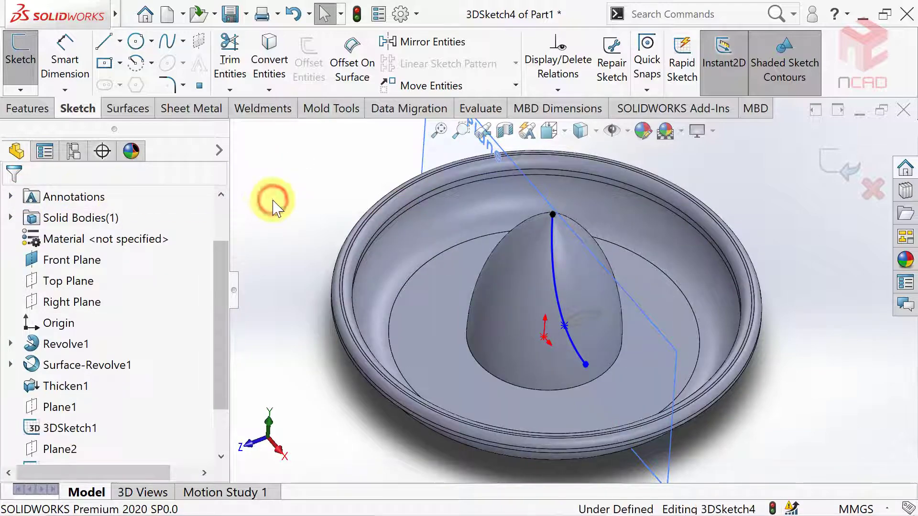
pyautogui.click(548, 130)
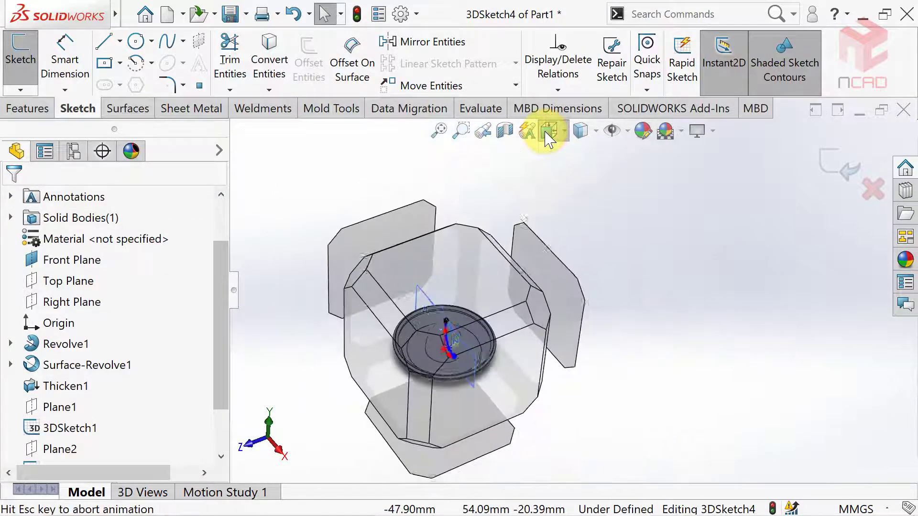
# - In Left view, snap the spline's lower end to the axis and constrain its handles Along Z and Along Y
pyautogui.click(550, 198)
pyautogui.scroll(-2, 669, 227)
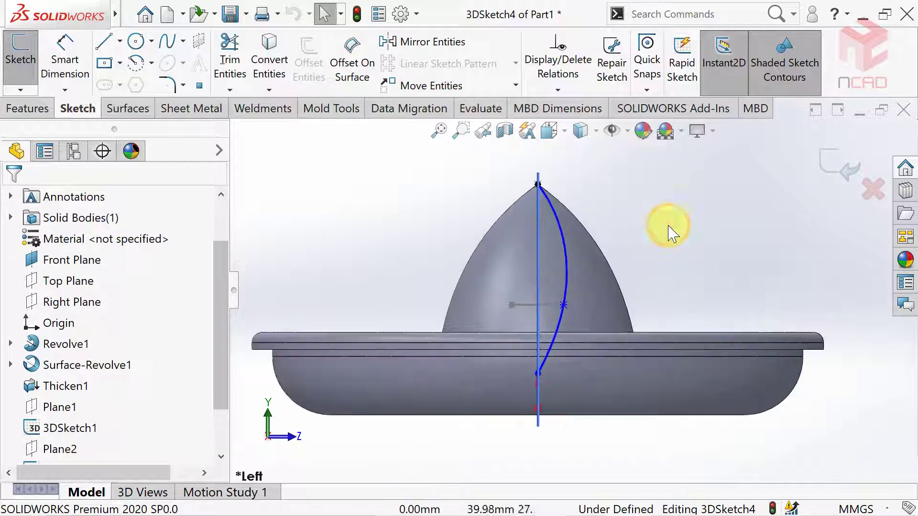
pyautogui.click(553, 340)
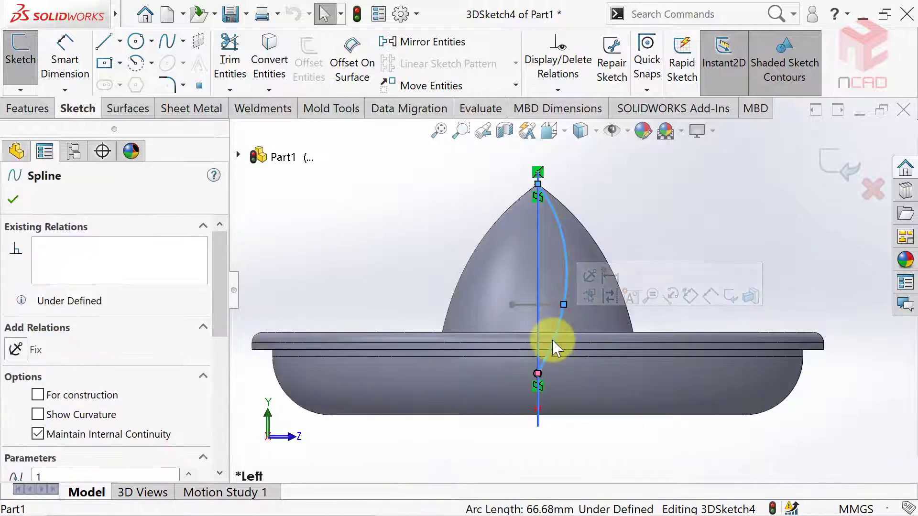
pyautogui.click(546, 361)
pyautogui.moveTo(546, 362); pyautogui.dragTo(537, 373)
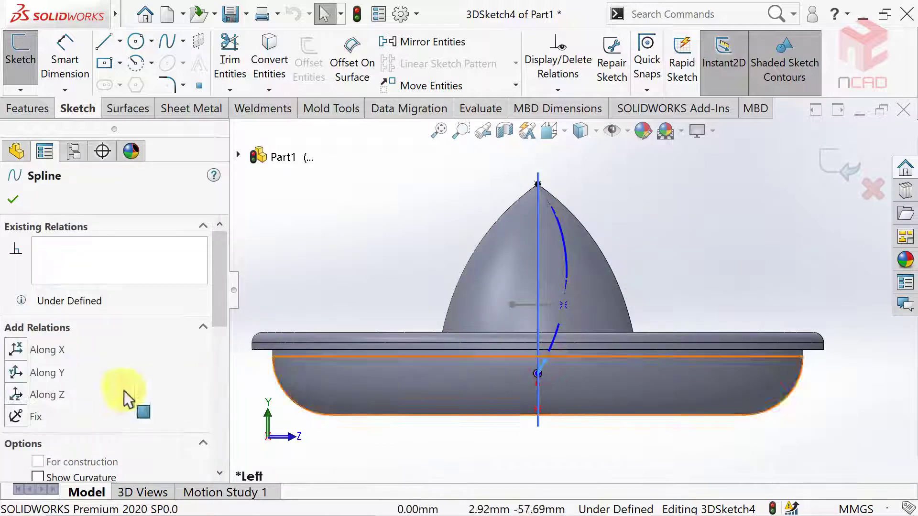
pyautogui.click(19, 399)
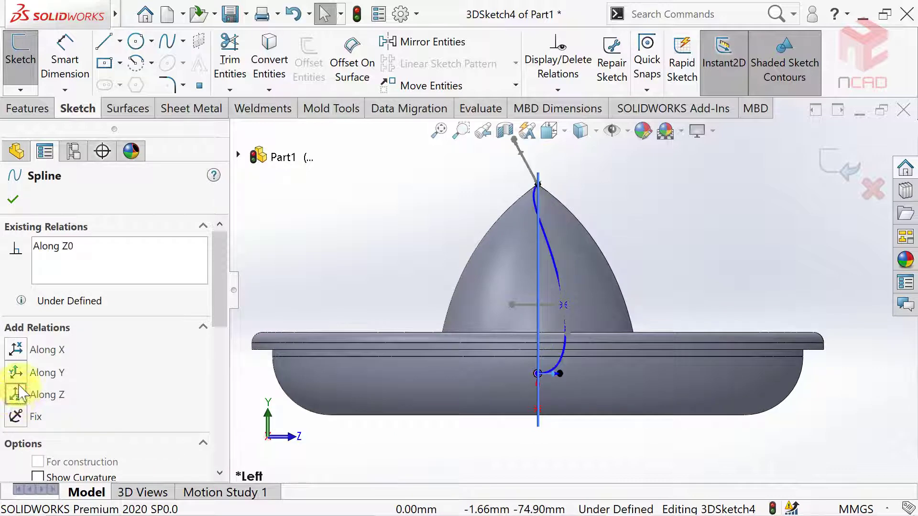
pyautogui.click(13, 199)
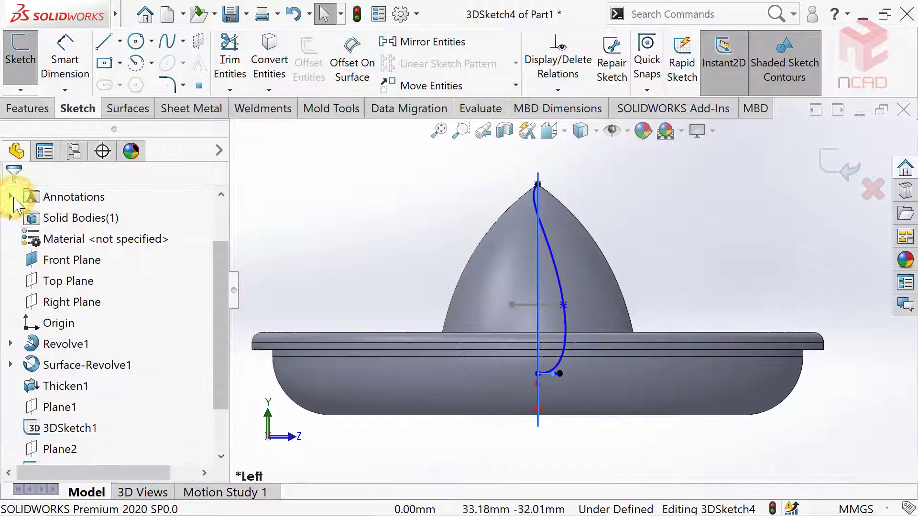
pyautogui.click(560, 276)
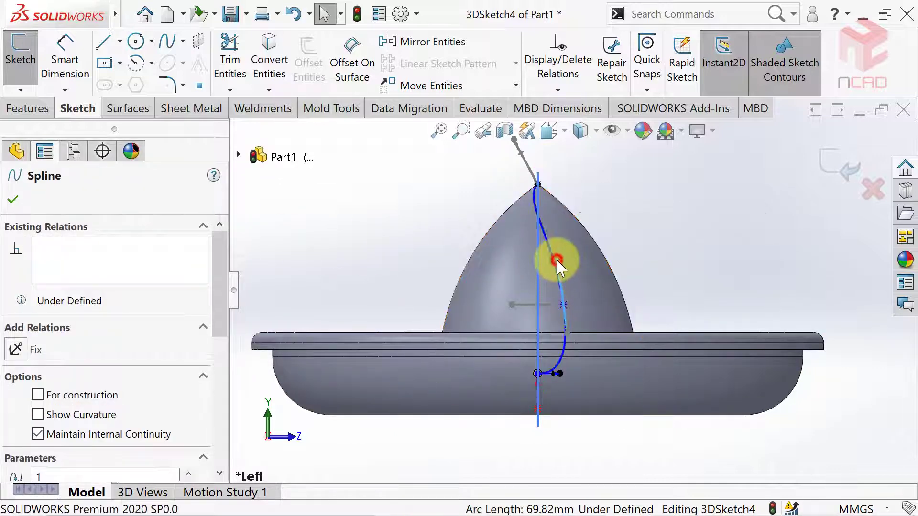
pyautogui.click(557, 260)
pyautogui.click(16, 373)
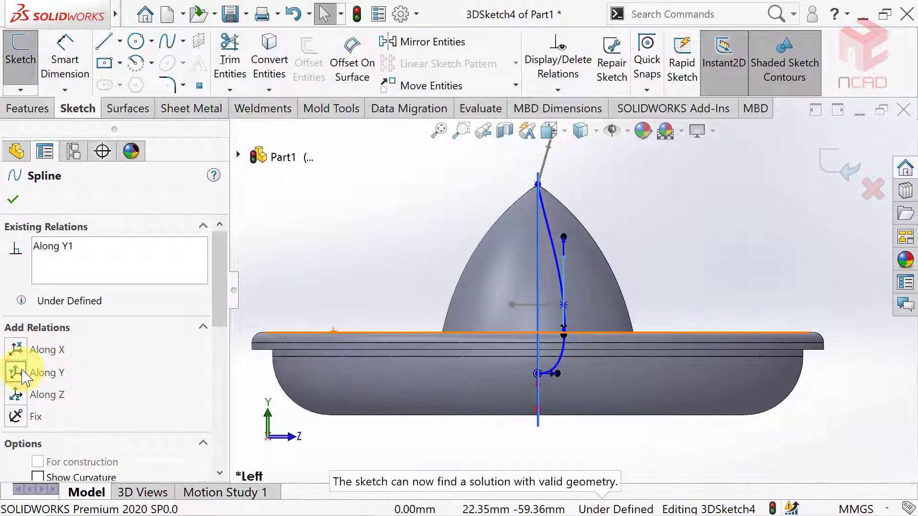
pyautogui.click(12, 205)
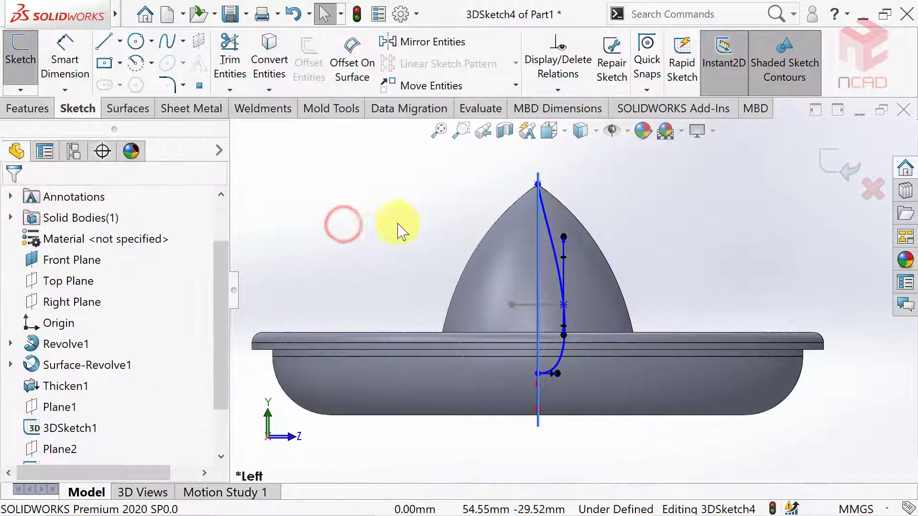
# - Tilt the spline's top tangent to about 21° and exit 3DSketch4
pyautogui.click(548, 220)
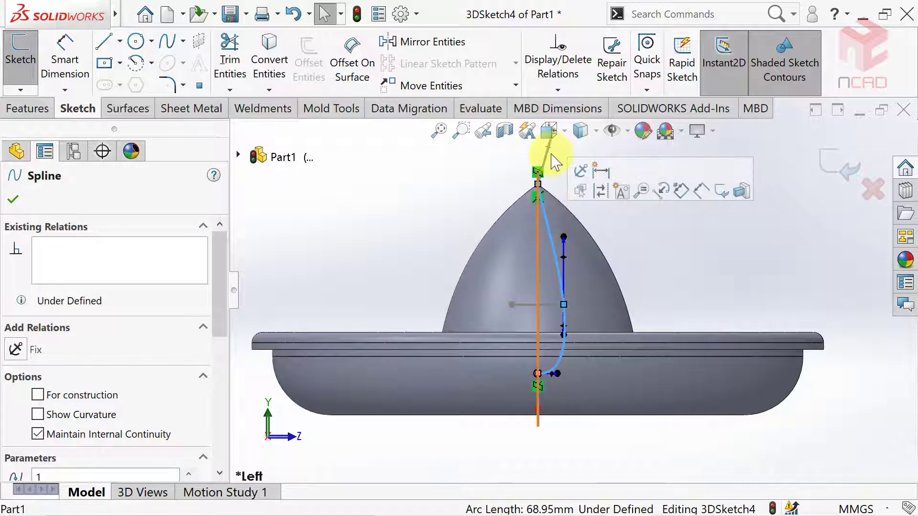
pyautogui.scroll(-1, 554, 160)
pyautogui.moveTo(550, 153); pyautogui.dragTo(567, 172)
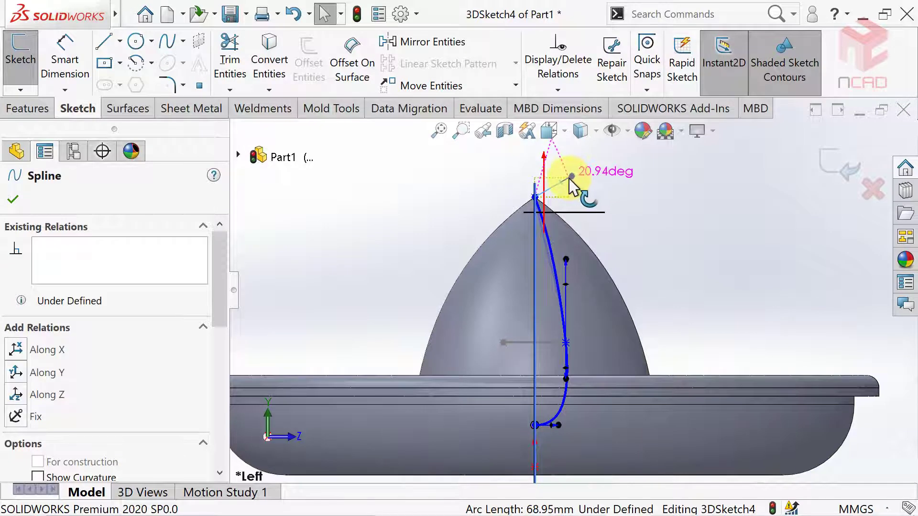
pyautogui.moveTo(569, 177); pyautogui.dragTo(572, 177)
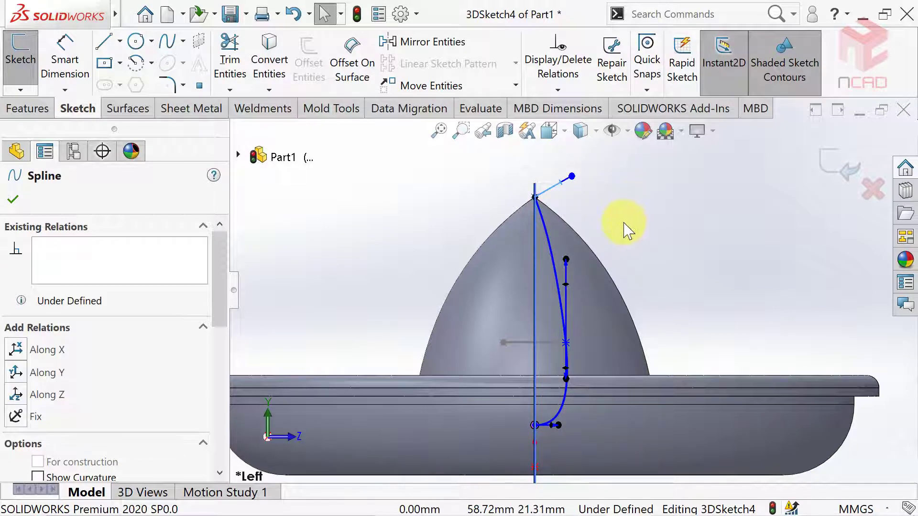
pyautogui.click(624, 223)
pyautogui.press('f')
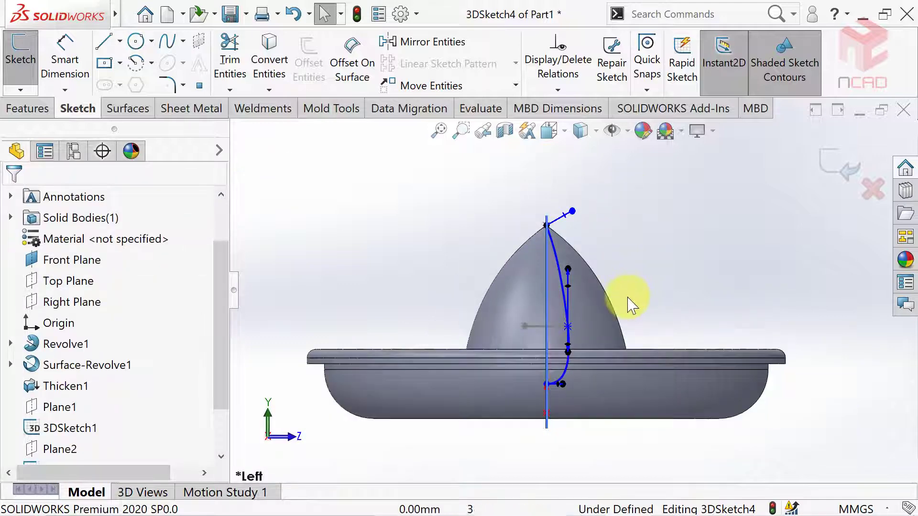
pyautogui.click(835, 168)
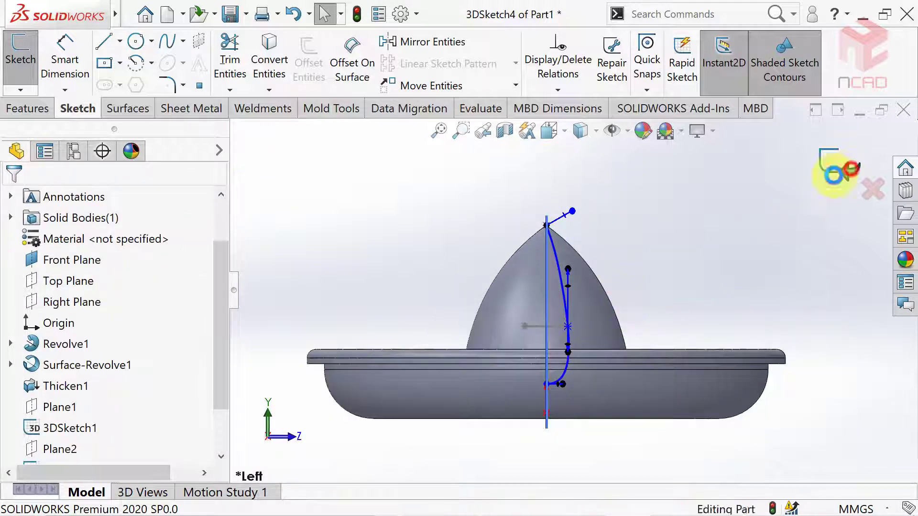
# - Show the juicer in isometric view with a shaded-with-edges display
pyautogui.click(667, 240)
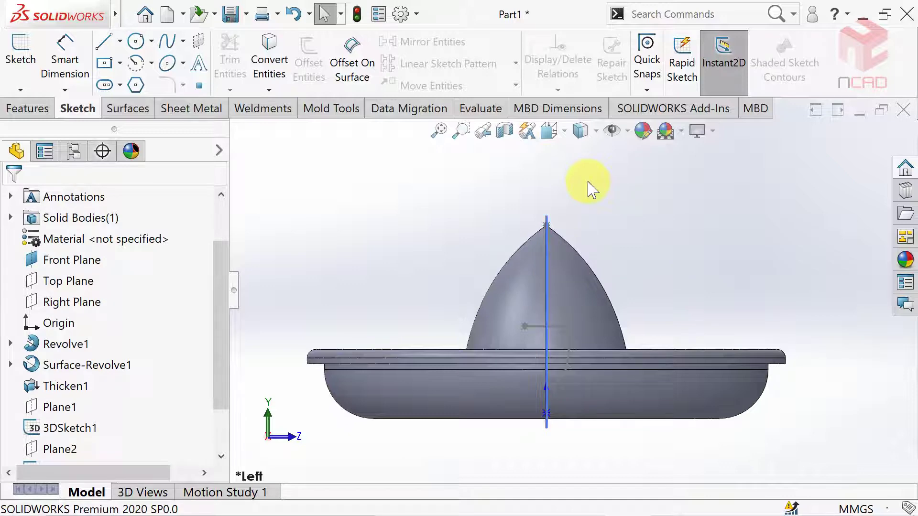
pyautogui.click(549, 130)
pyautogui.click(643, 179)
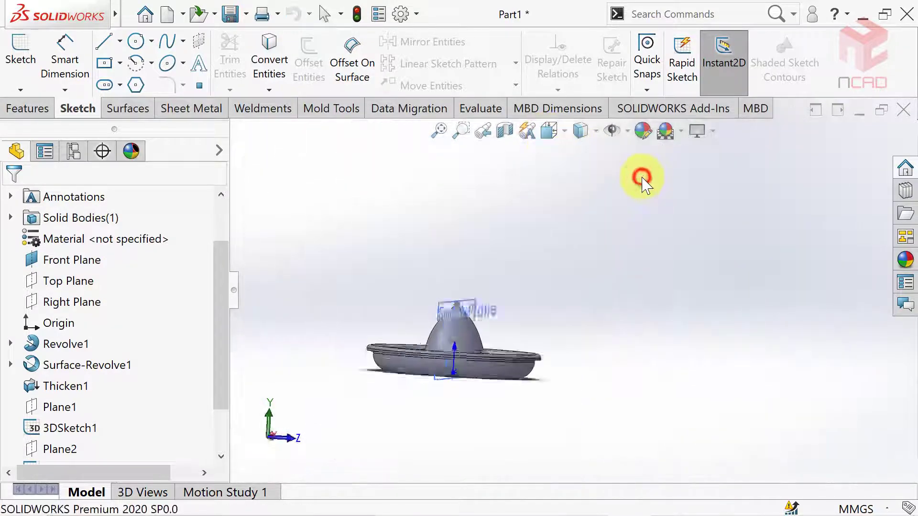
pyautogui.click(595, 130)
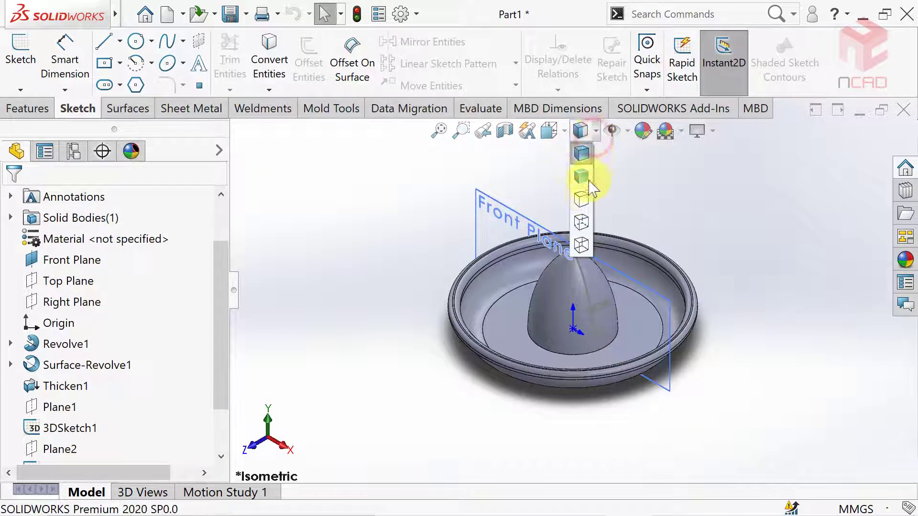
pyautogui.click(587, 195)
pyautogui.click(595, 130)
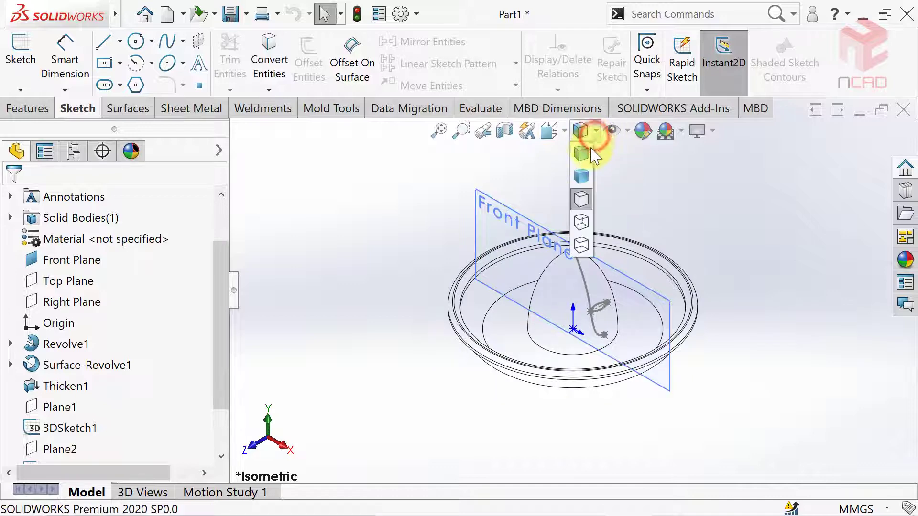
pyautogui.click(589, 158)
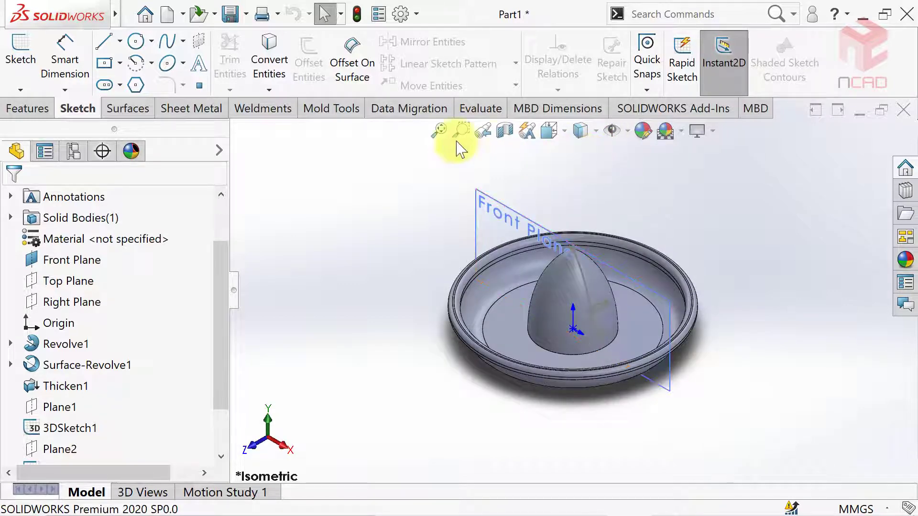
# - In a new 3D sketch, draw an on-surface spline from the dome's base to its tip
pyautogui.click(20, 89)
pyautogui.click(46, 130)
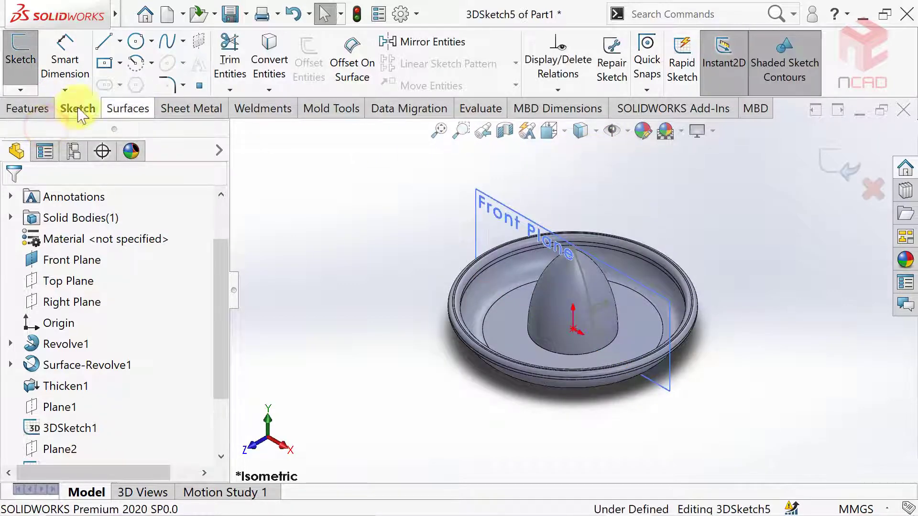
pyautogui.click(183, 41)
pyautogui.click(197, 107)
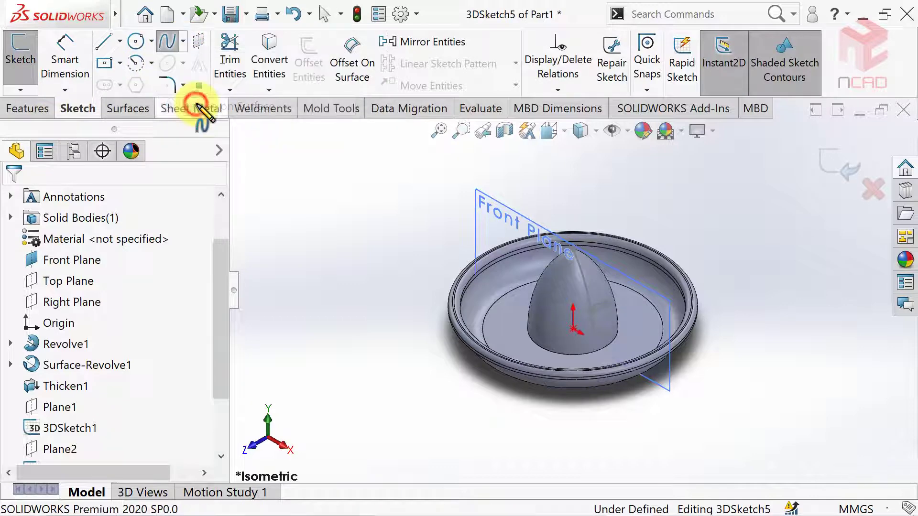
pyautogui.moveTo(598, 353); pyautogui.dragTo(625, 365, button='middle')
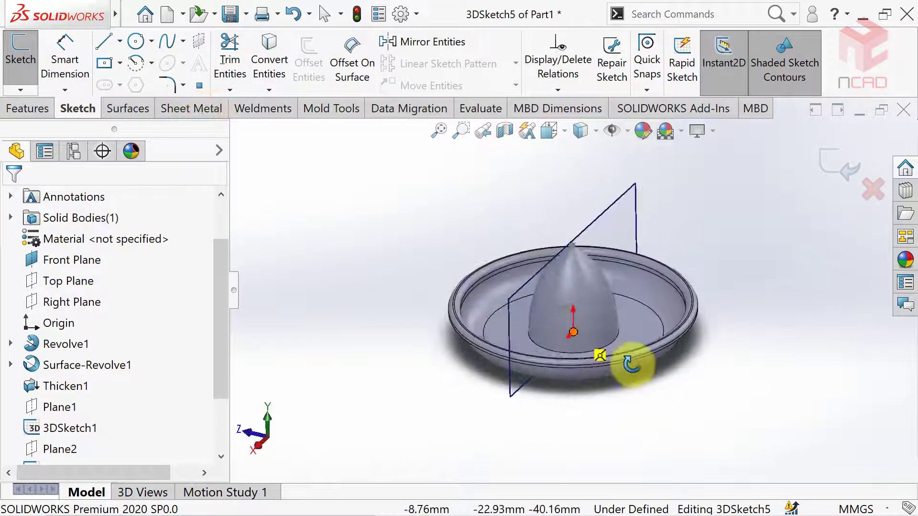
pyautogui.scroll(2, 624, 364)
pyautogui.scroll(3, 521, 373)
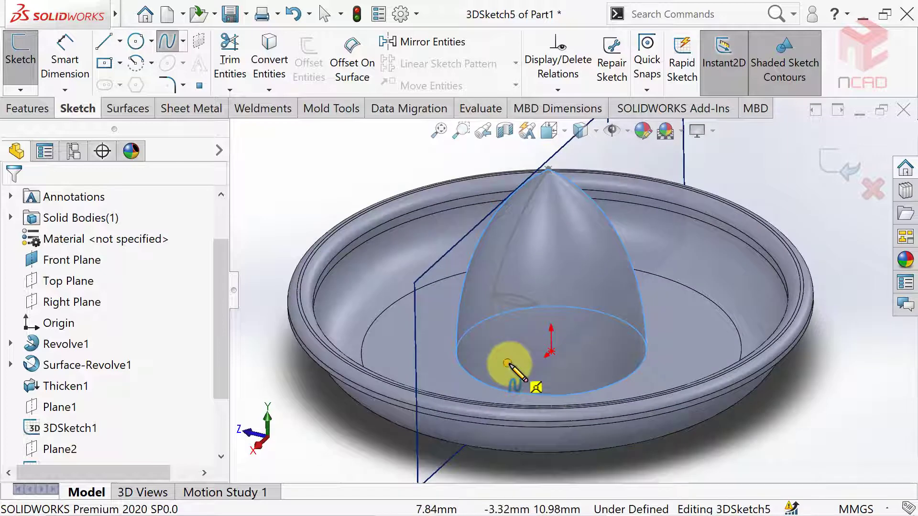
pyautogui.click(507, 364)
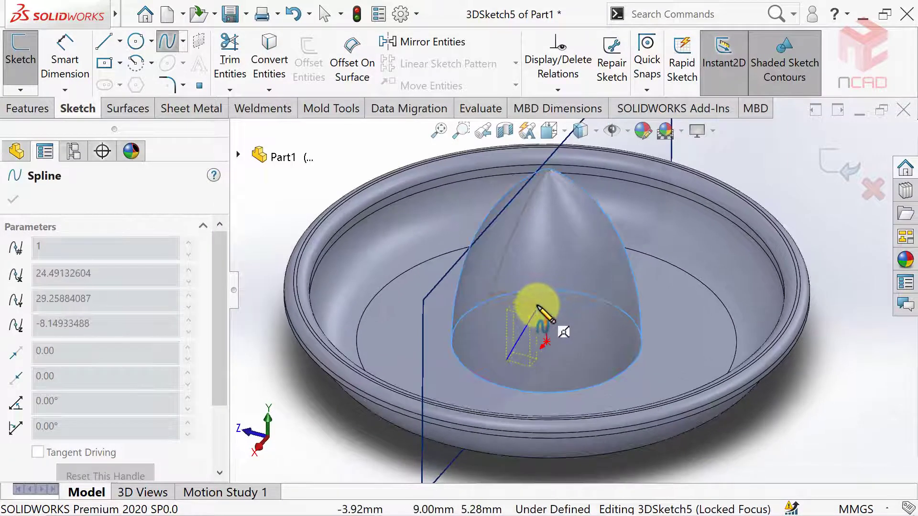
pyautogui.click(535, 305)
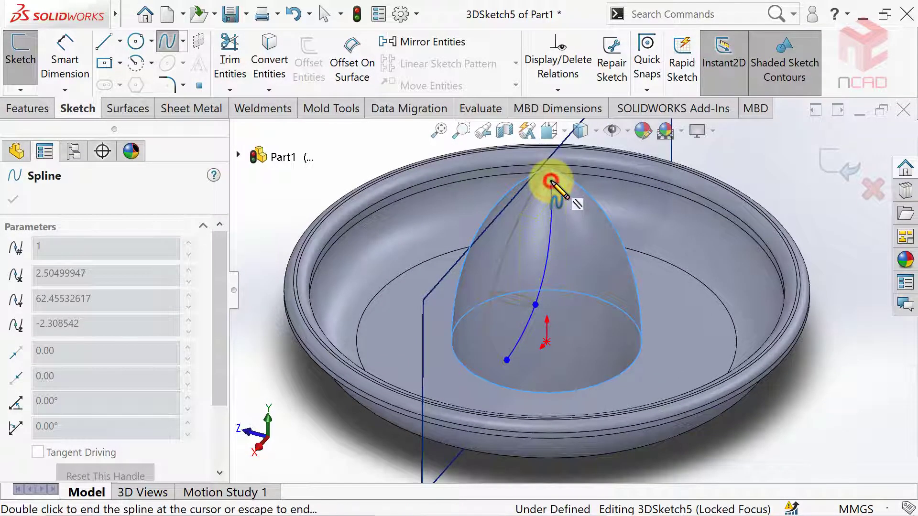
pyautogui.doubleClick(550, 181)
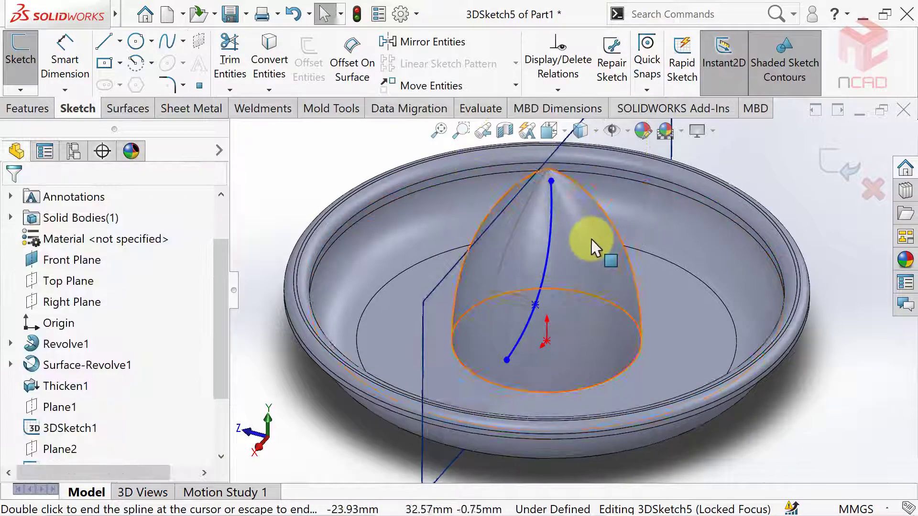
# - Constrain the spline's tip point to lie on the Front Plane
pyautogui.click(551, 181)
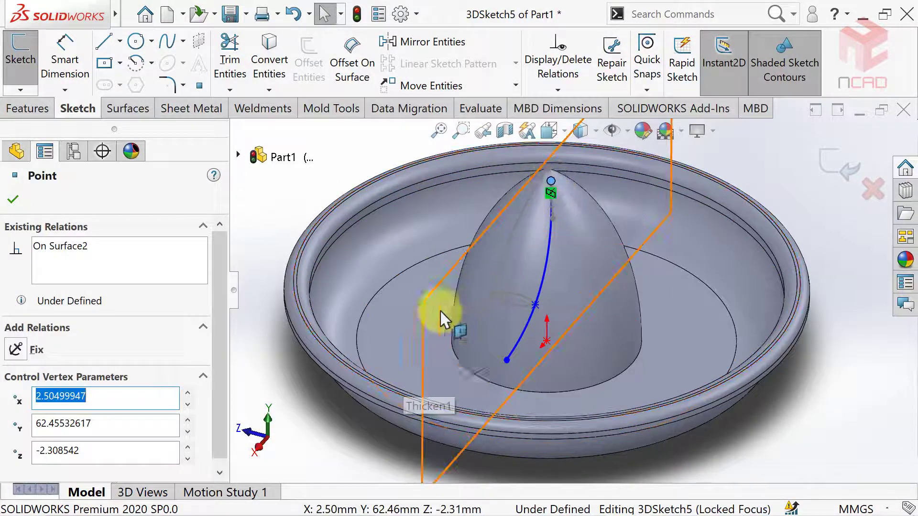
pyautogui.keyDown('ctrl'); pyautogui.click(423, 330); pyautogui.keyUp('ctrl')
pyautogui.click(17, 421)
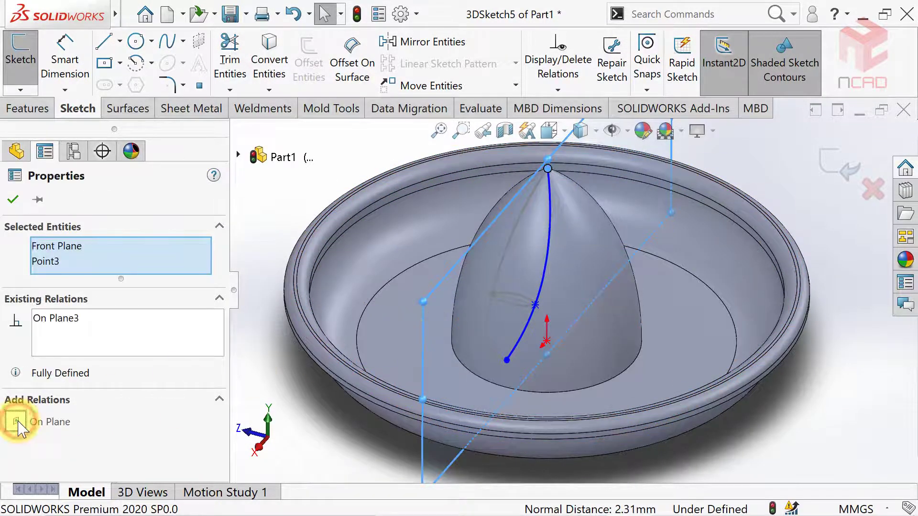
pyautogui.click(13, 199)
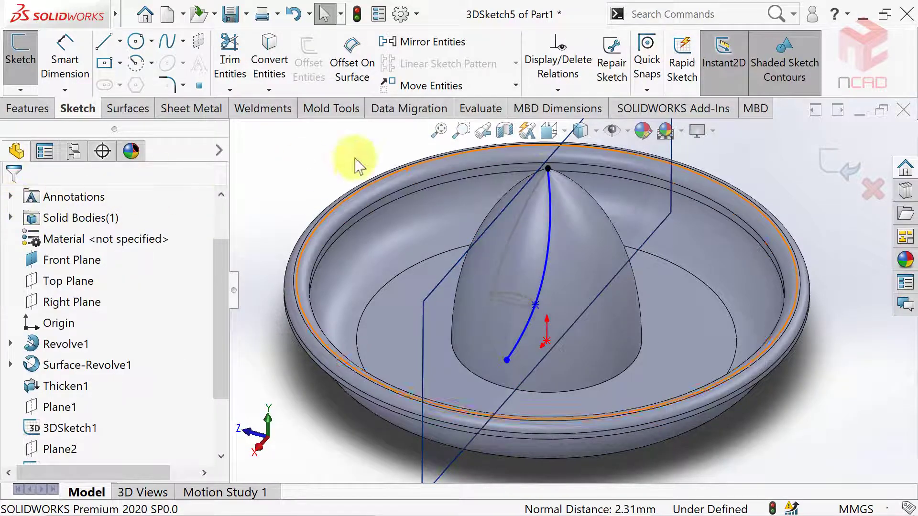
# - In side view, constrain the spline's lower endpoint along Z
pyautogui.click(545, 134)
pyautogui.click(619, 200)
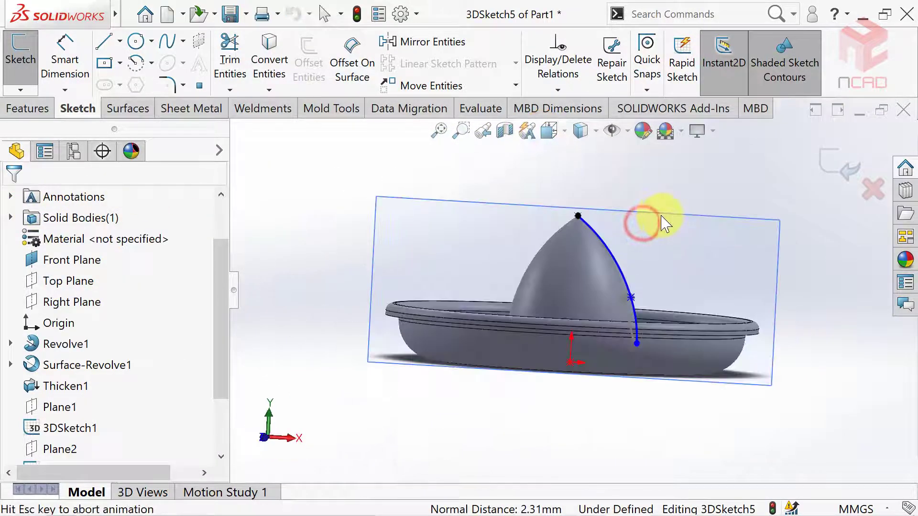
pyautogui.click(549, 130)
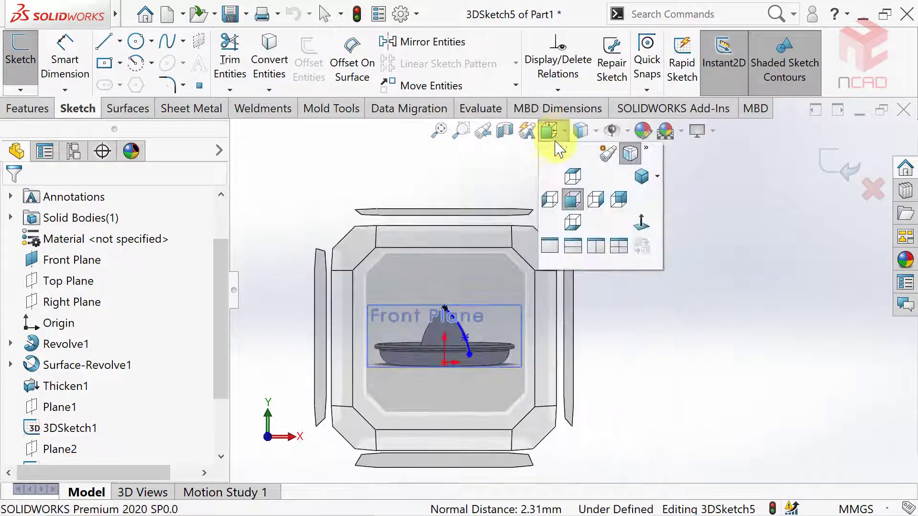
pyautogui.click(550, 201)
pyautogui.scroll(-3, 549, 202)
pyautogui.scroll(-2, 549, 200)
pyautogui.scroll(-1, 549, 203)
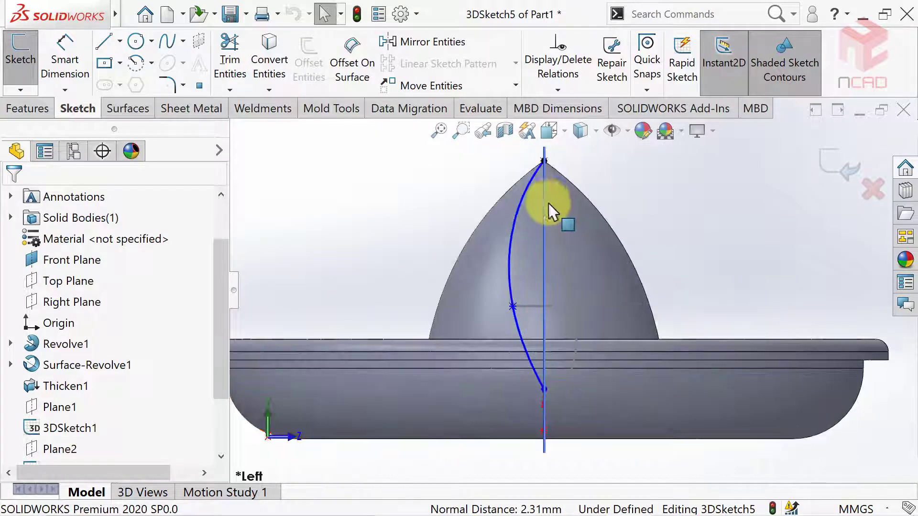
pyautogui.click(518, 328)
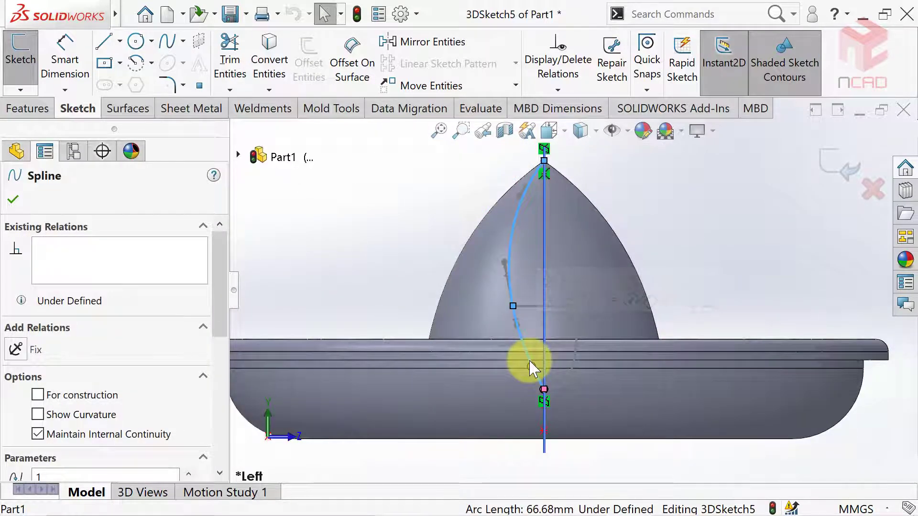
pyautogui.click(536, 374)
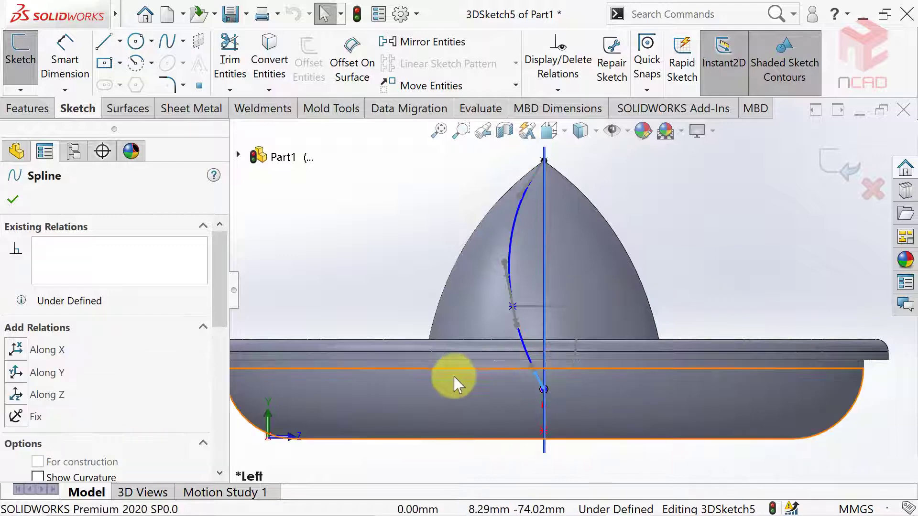
pyautogui.click(16, 396)
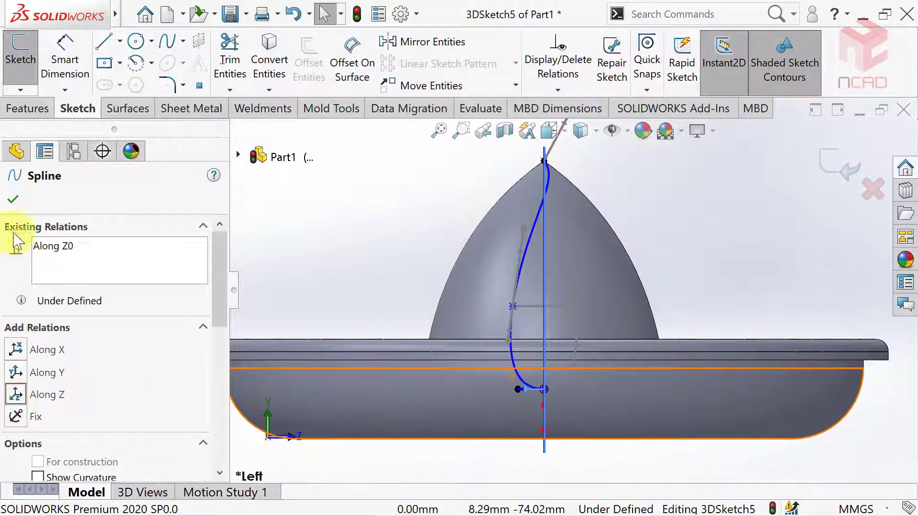
pyautogui.click(13, 200)
# - Reshape the spline's upper part and constrain that point along Y
pyautogui.moveTo(500, 305); pyautogui.dragTo(501, 260)
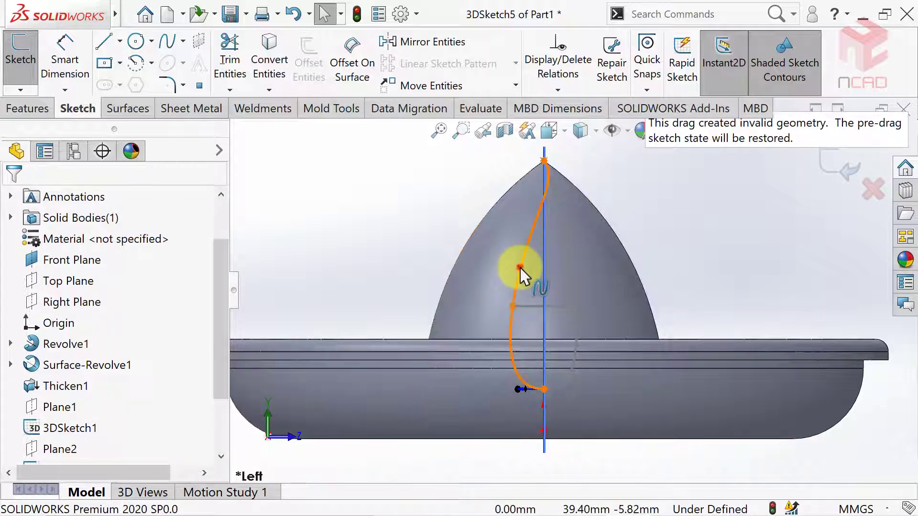
pyautogui.click(520, 268)
pyautogui.moveTo(520, 268); pyautogui.dragTo(521, 253)
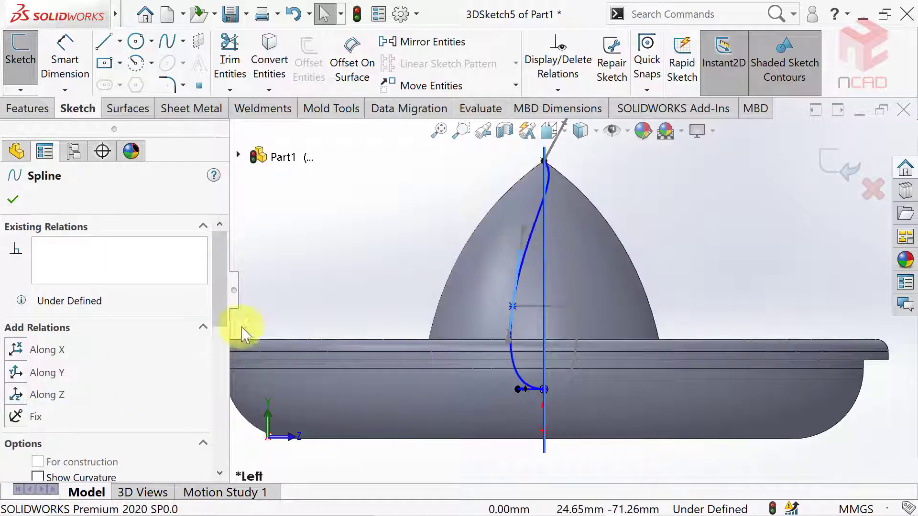
pyautogui.click(16, 373)
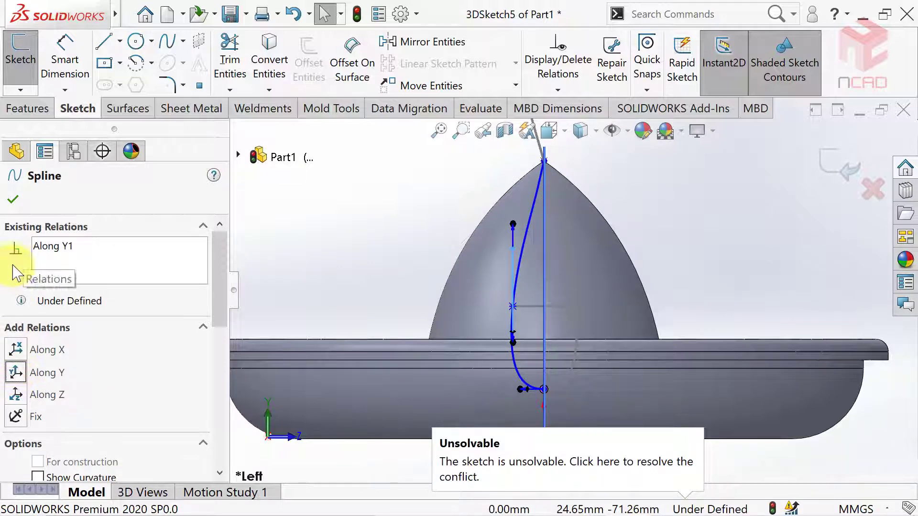
pyautogui.click(12, 205)
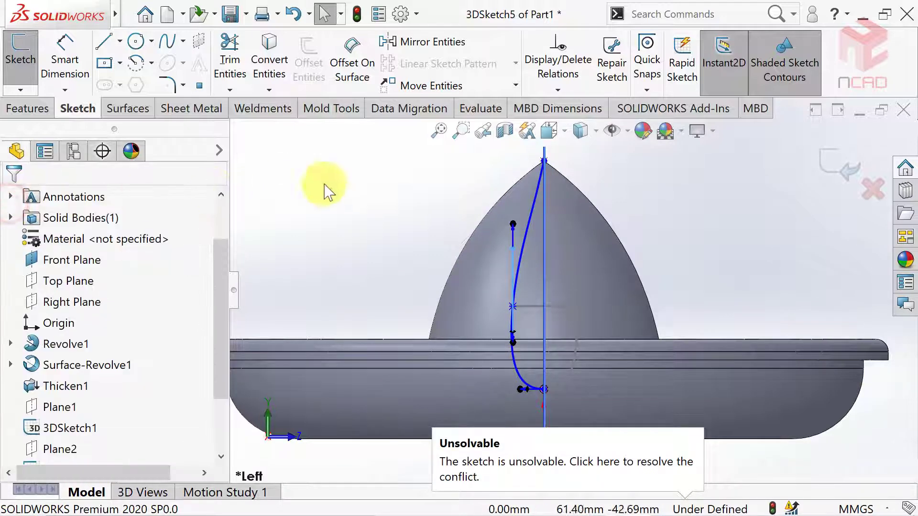
# - Tilt the spline's tip tangent about 14° and exit 3DSketch5
pyautogui.click(537, 205)
pyautogui.press('f')
pyautogui.scroll(-3, 536, 205)
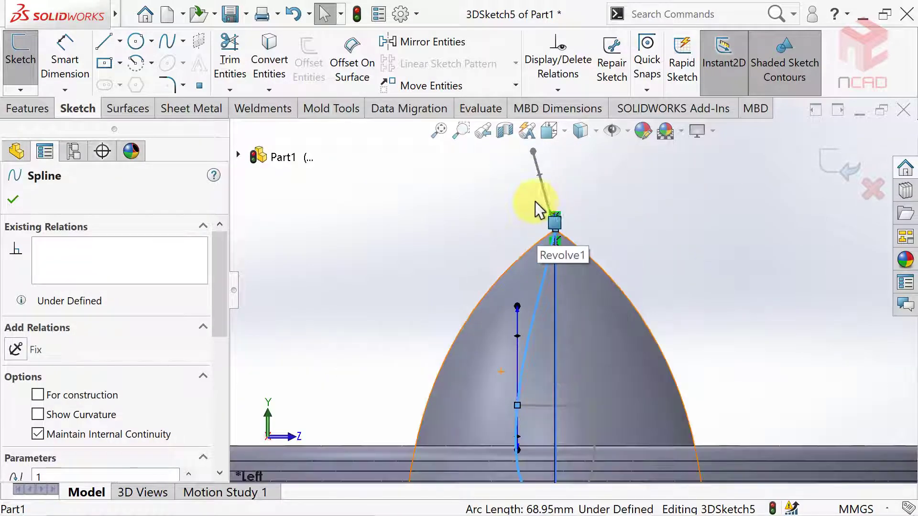
pyautogui.moveTo(517, 161); pyautogui.dragTo(488, 179)
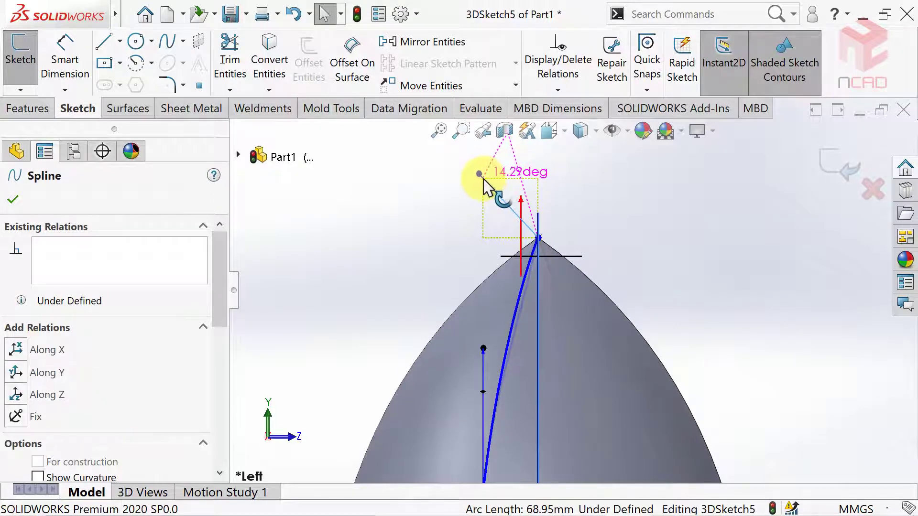
pyautogui.moveTo(483, 181); pyautogui.dragTo(480, 175)
pyautogui.click(396, 205)
pyautogui.press('f')
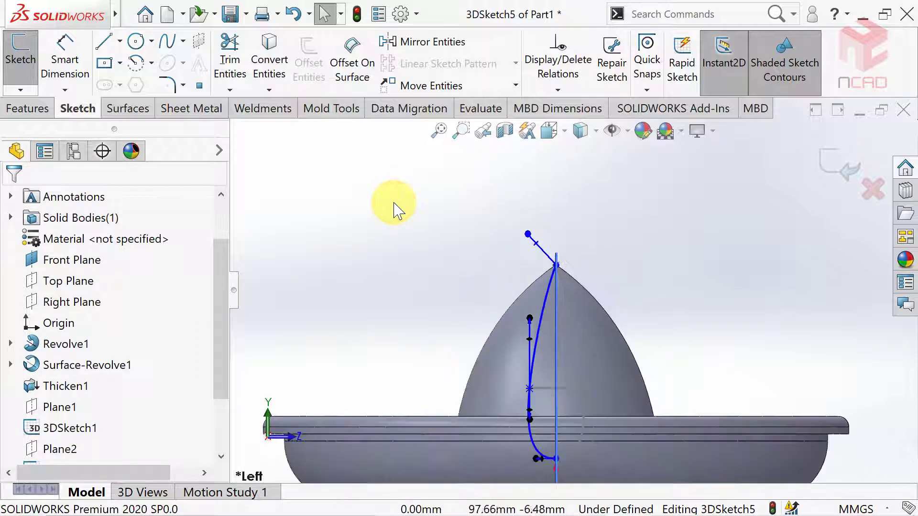
pyautogui.click(595, 131)
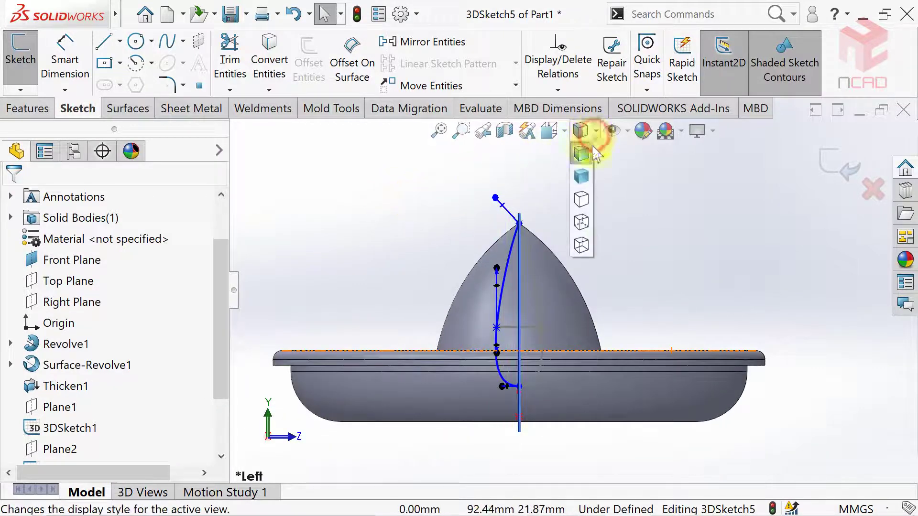
pyautogui.click(584, 195)
pyautogui.scroll(-1, 411, 285)
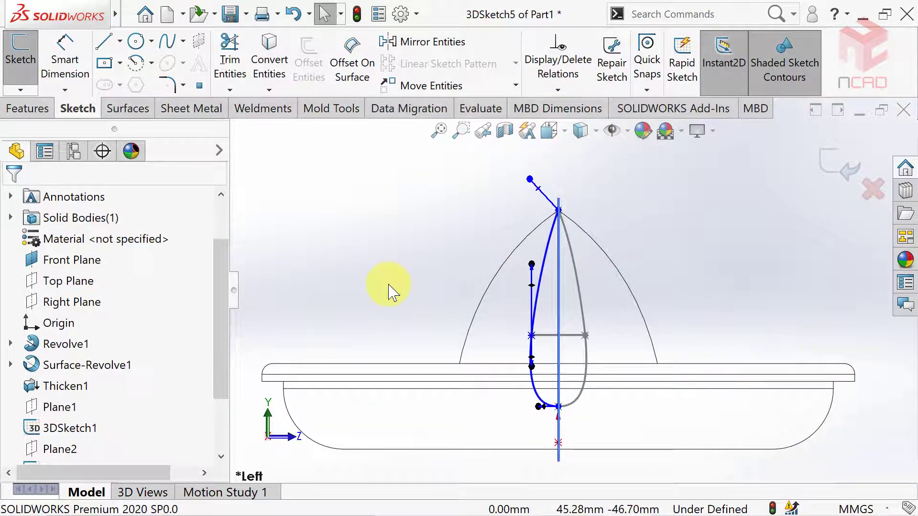
pyautogui.click(834, 168)
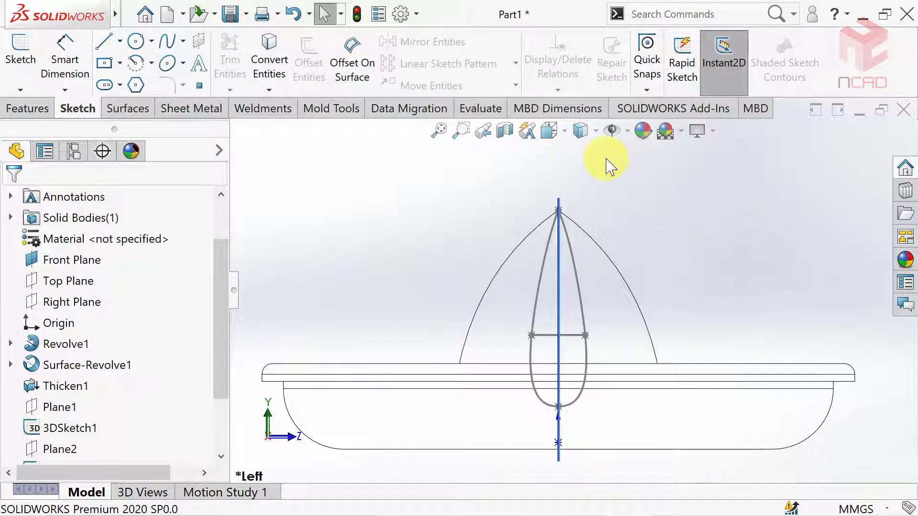
# - Start a Lofted Cut with profiles 3DSketch3, 3DSketch1 and 3DSketch2
pyautogui.click(554, 139)
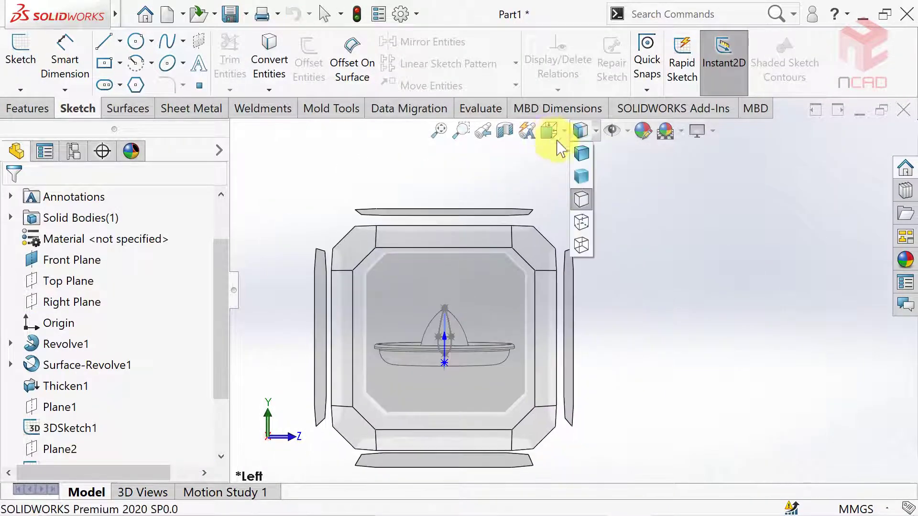
pyautogui.click(636, 178)
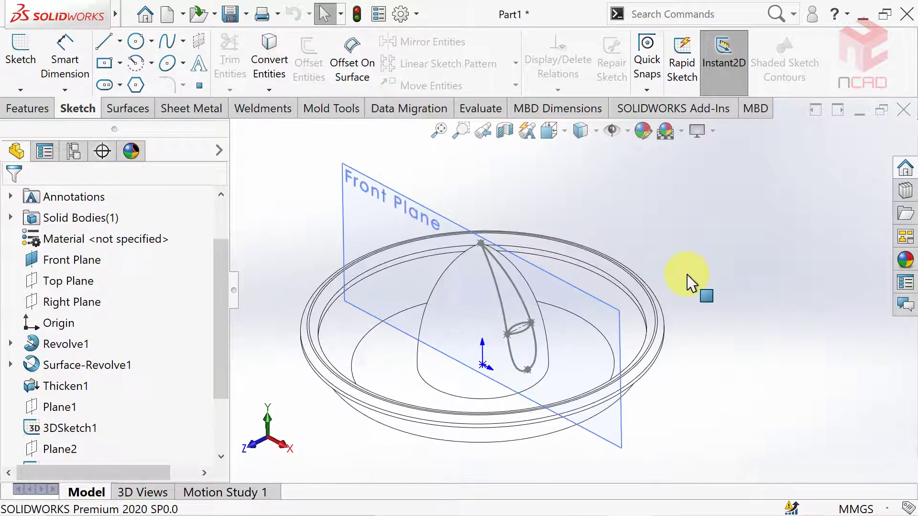
pyautogui.click(595, 131)
pyautogui.click(588, 157)
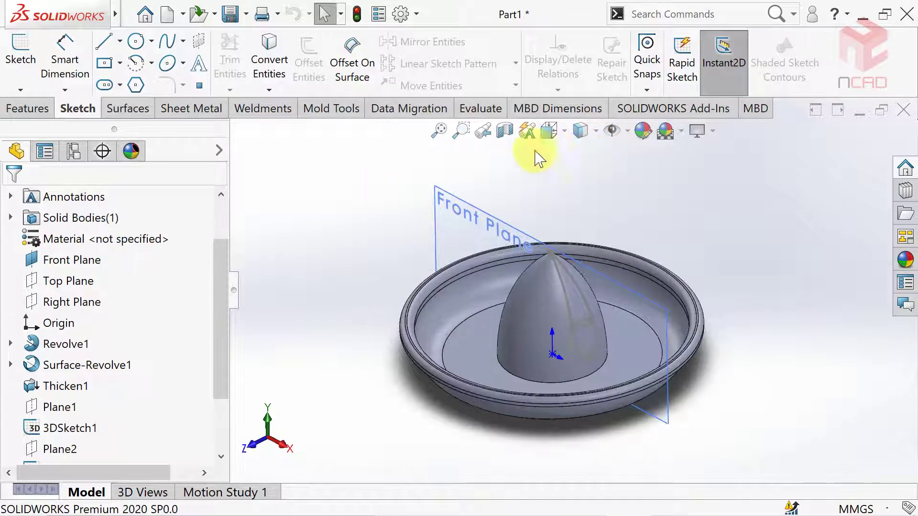
pyautogui.click(28, 109)
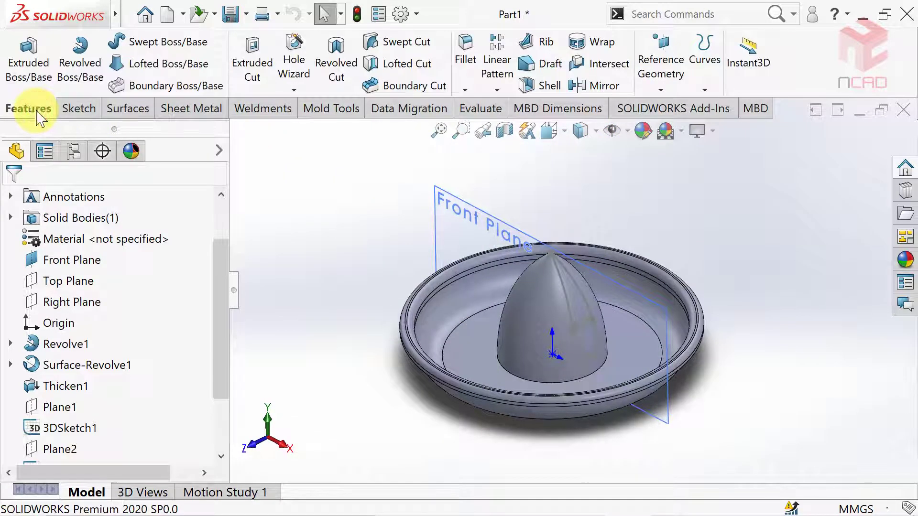
pyautogui.click(398, 72)
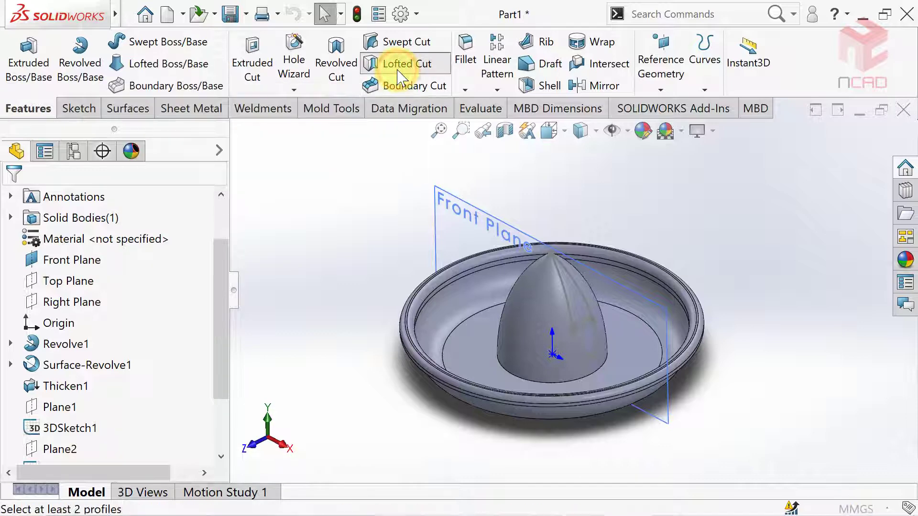
pyautogui.click(239, 155)
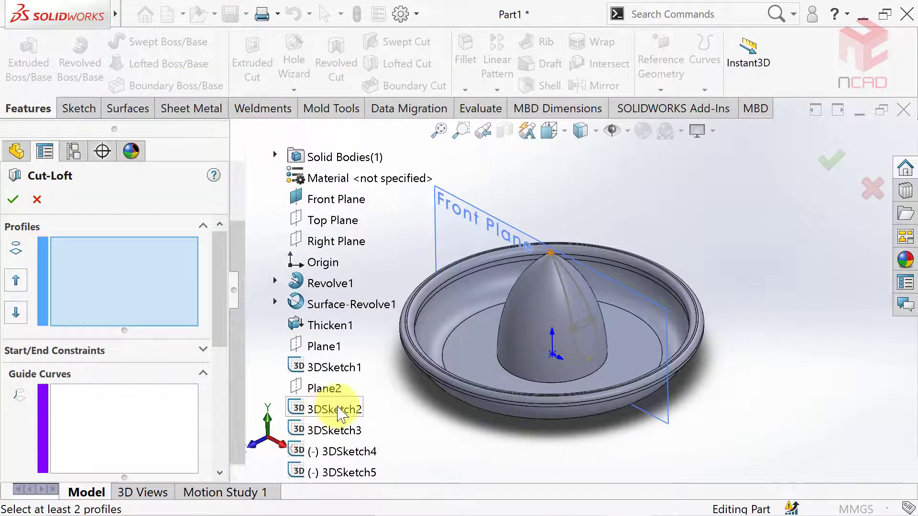
pyautogui.click(335, 428)
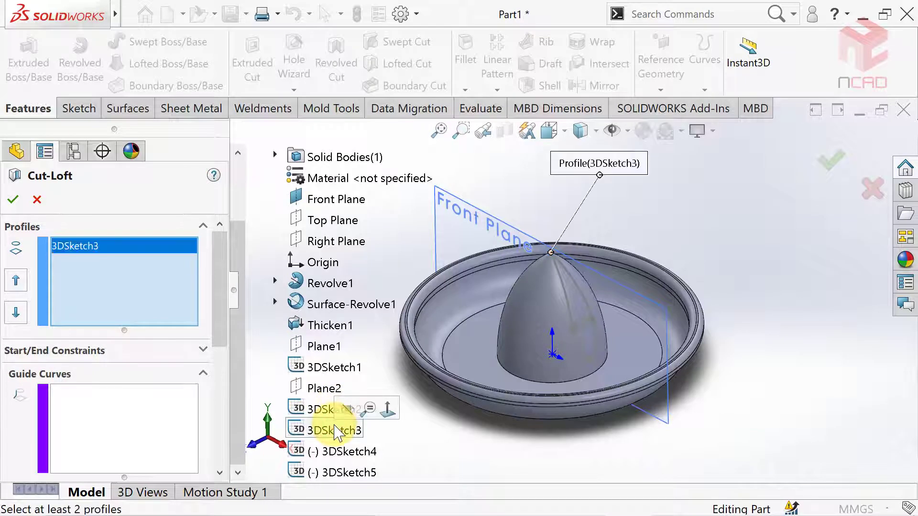
pyautogui.click(335, 367)
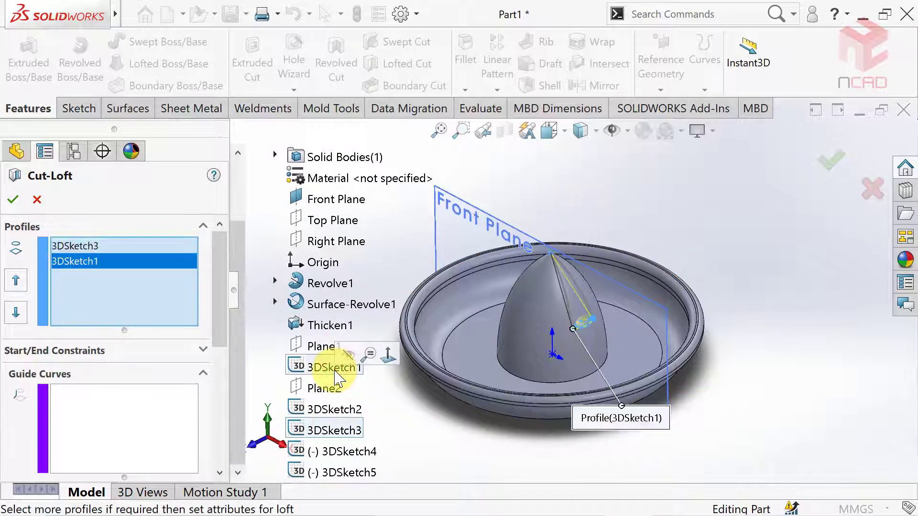
pyautogui.click(335, 408)
# - Add 3DSketch4 and 3DSketch5 as guide curves and create Cut-Loft1
pyautogui.click(139, 420)
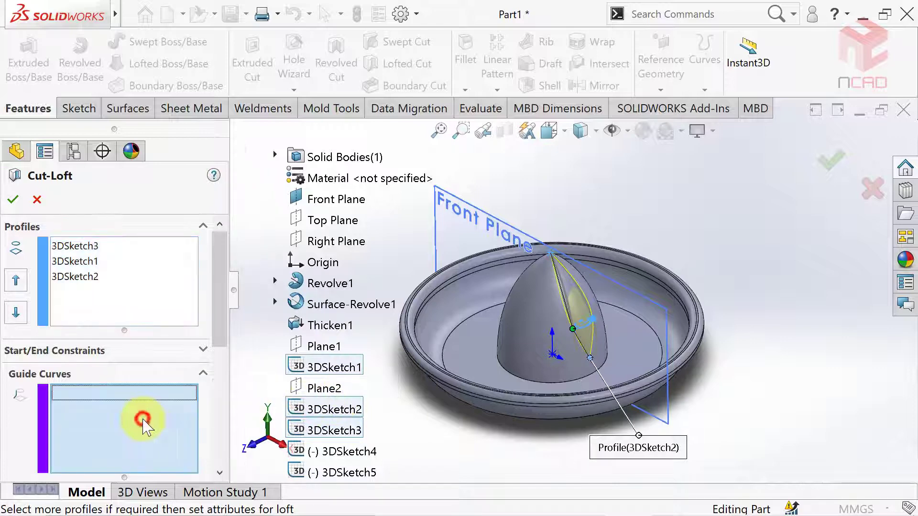
pyautogui.click(346, 449)
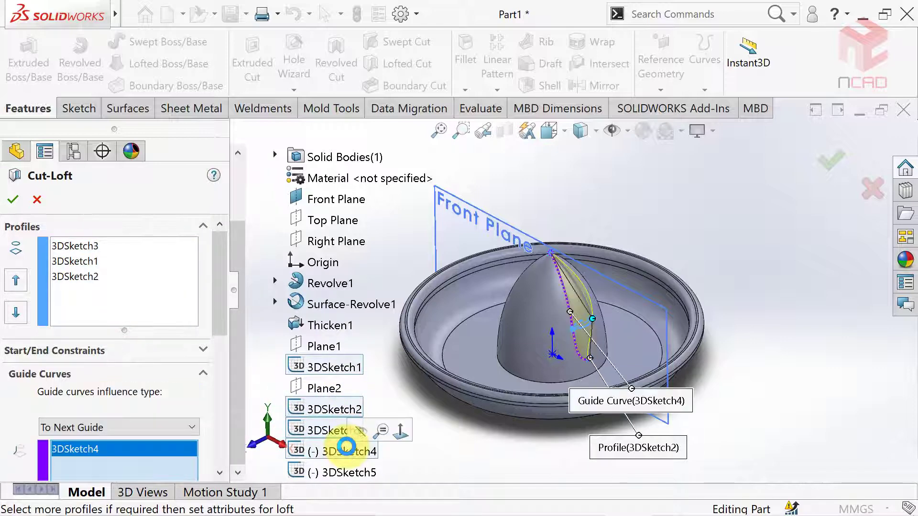
pyautogui.click(348, 471)
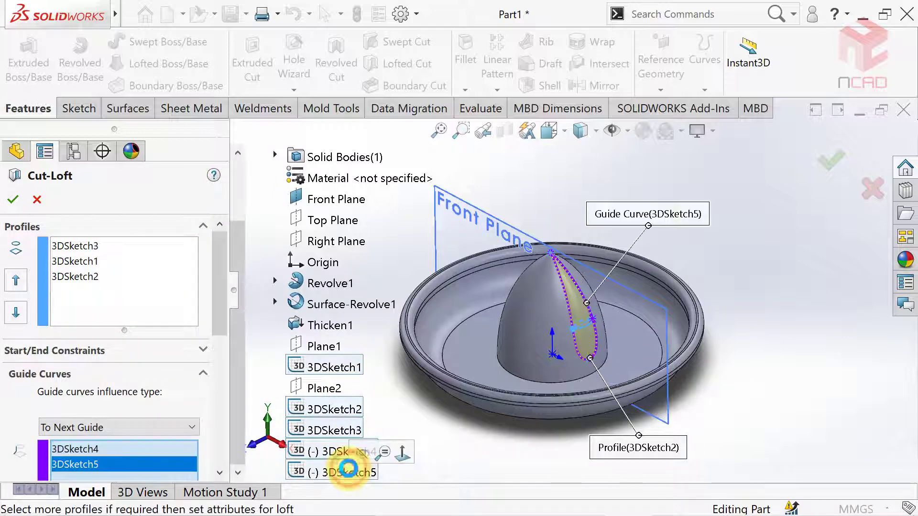
pyautogui.click(13, 201)
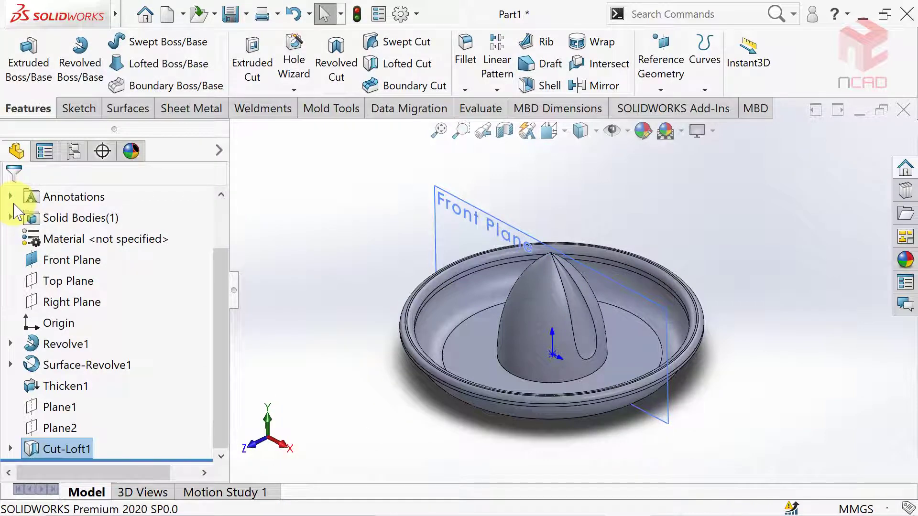
# - Hide the Front Plane and circular-pattern Cut-Loft1 into 10 equal instances over 360° about the rim
pyautogui.click(526, 212)
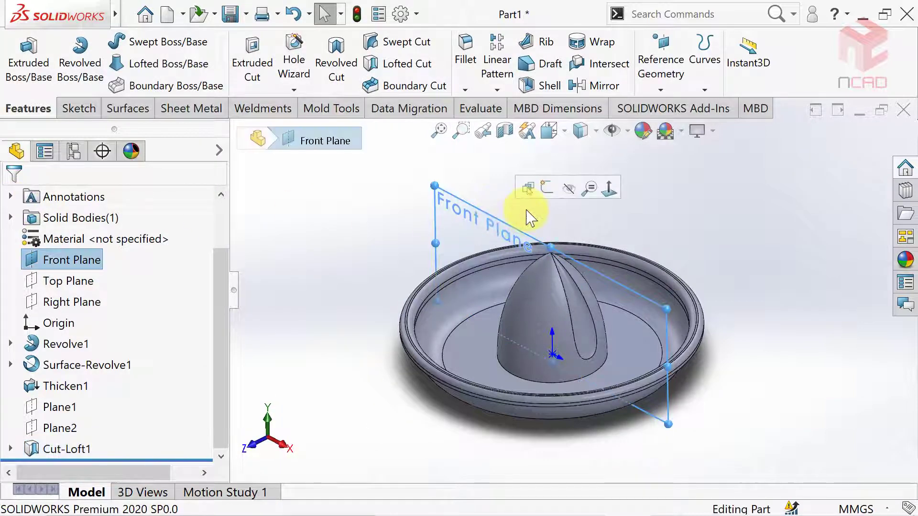
pyautogui.click(570, 193)
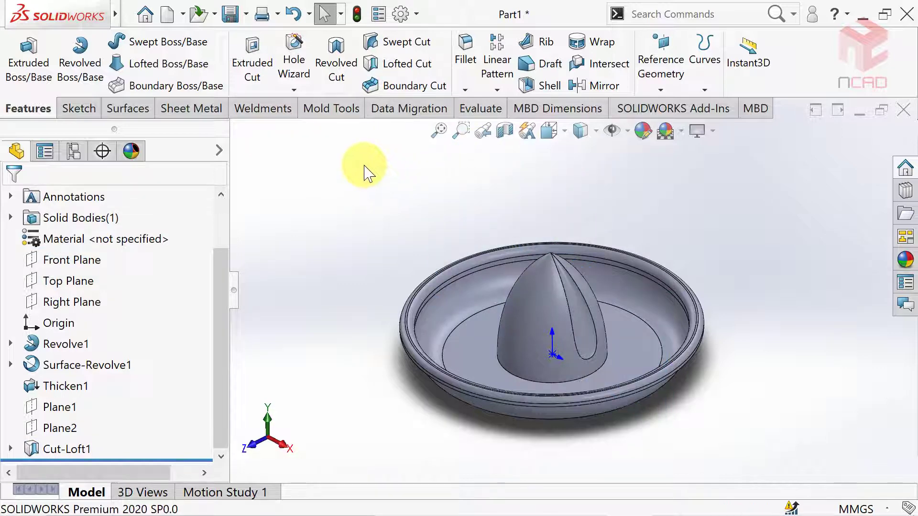
pyautogui.click(497, 90)
pyautogui.click(526, 129)
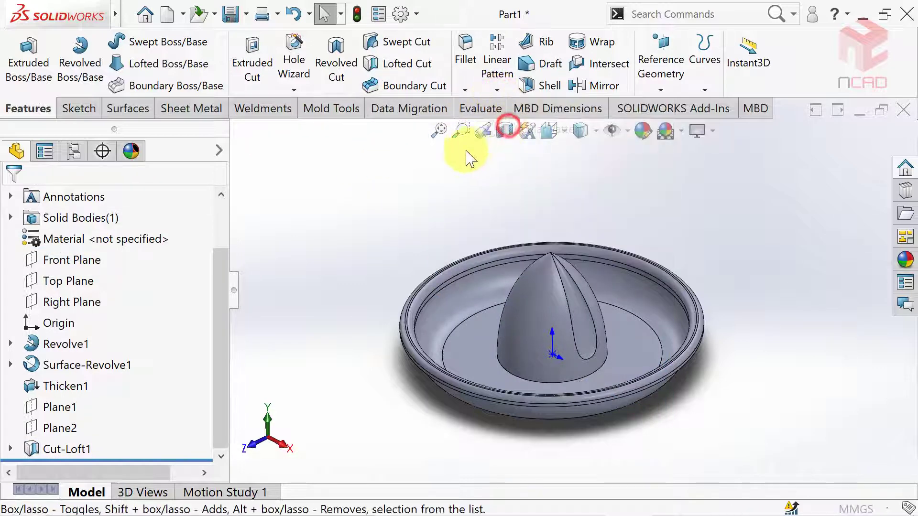
pyautogui.click(299, 474)
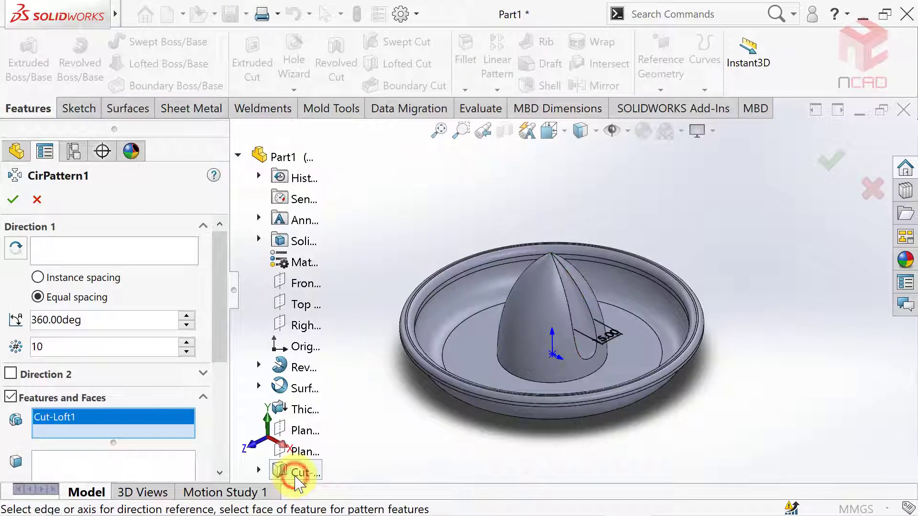
pyautogui.click(116, 248)
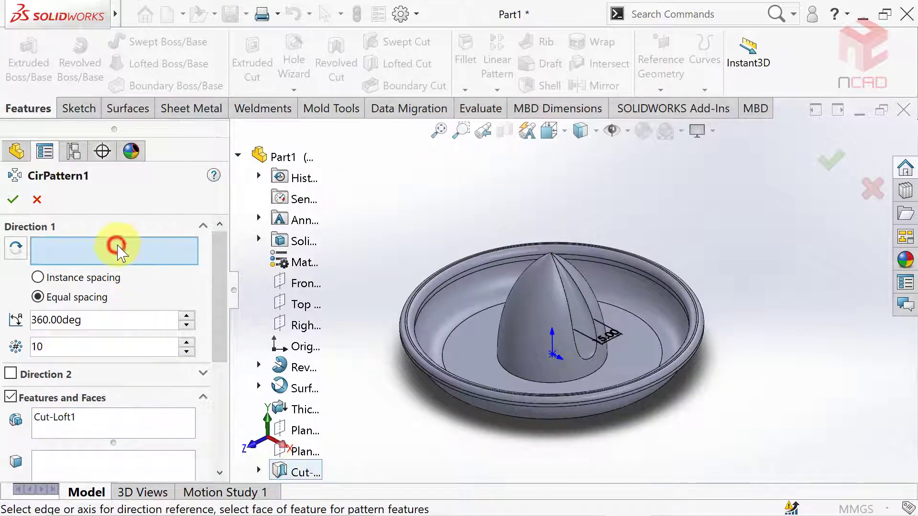
pyautogui.click(630, 264)
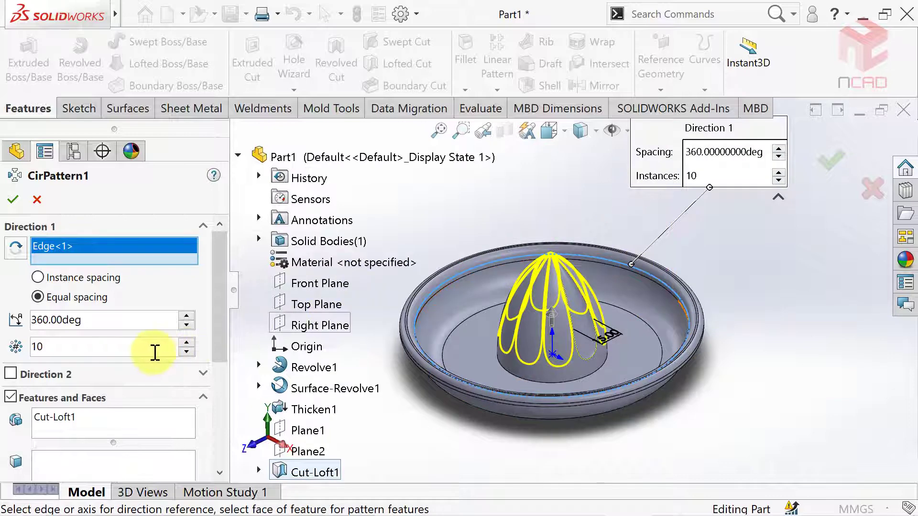
pyautogui.click(100, 297)
pyautogui.click(18, 205)
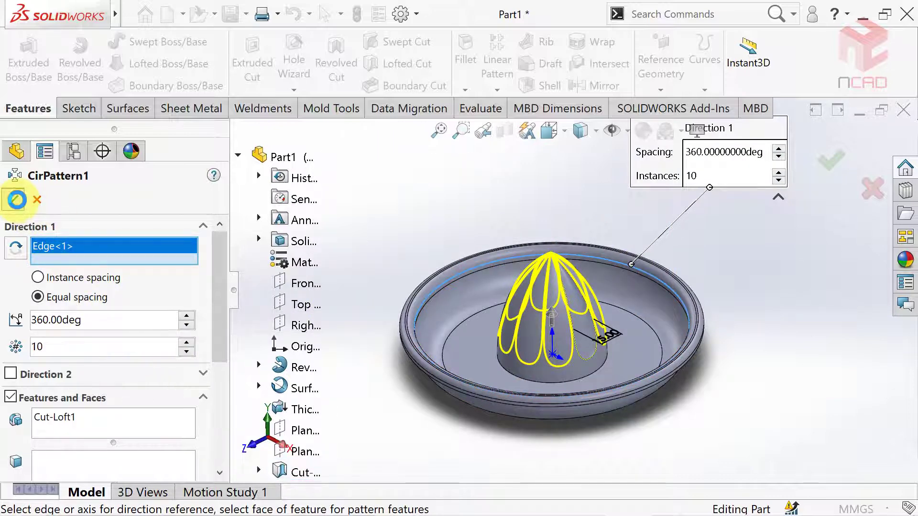
# - Orbit to a low side angle to inspect the ten grooves
pyautogui.scroll(-3, 576, 292)
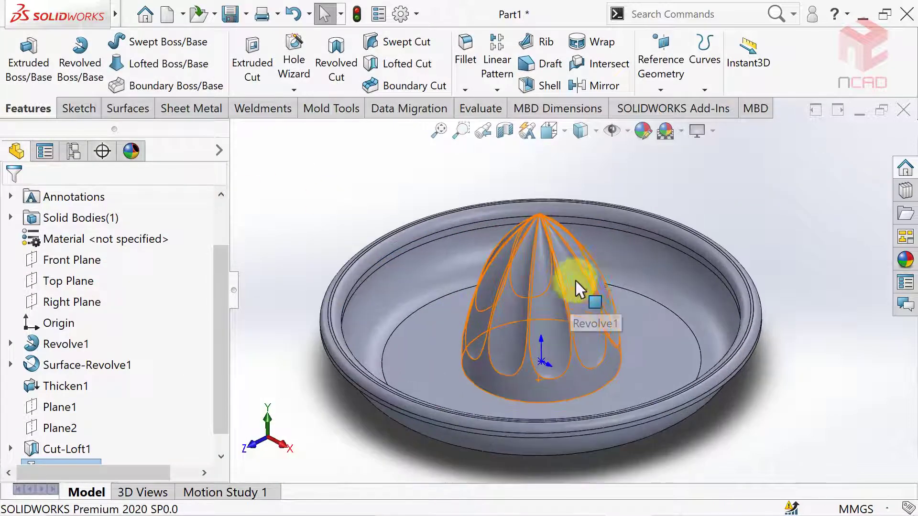
pyautogui.scroll(3, 576, 289)
pyautogui.moveTo(828, 225)
pyautogui.mouseDown(button='middle')
pyautogui.moveTo(676, 406)
pyautogui.moveTo(660, 344)
pyautogui.moveTo(599, 401)
pyautogui.moveTo(619, 397)
pyautogui.moveTo(713, 426)
pyautogui.mouseUp(button='middle')
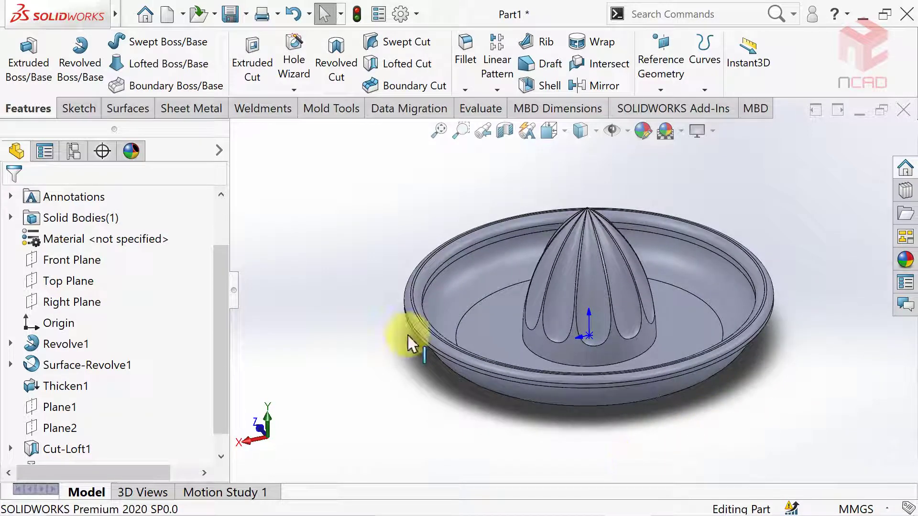
pyautogui.click(79, 109)
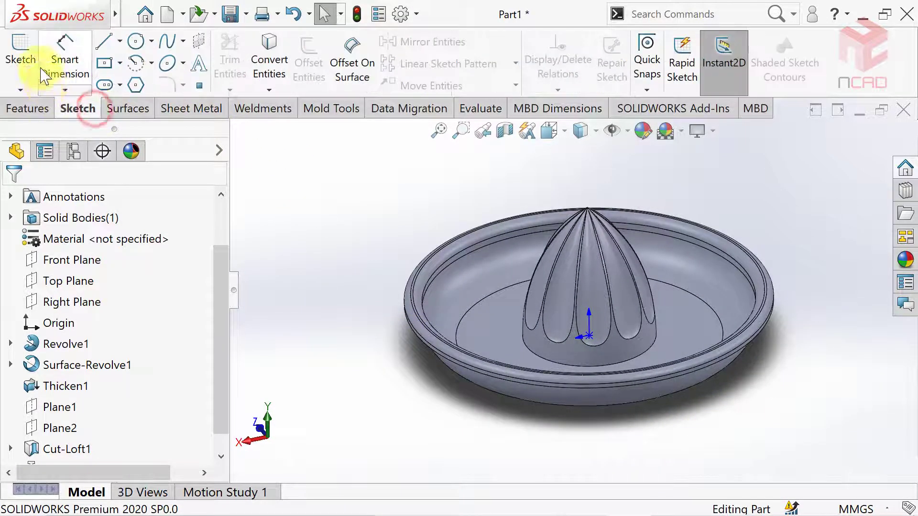
pyautogui.click(20, 53)
# - On the dish face in Top view, draw a horizontal centerline from the origin toward the rim
pyautogui.click(486, 303)
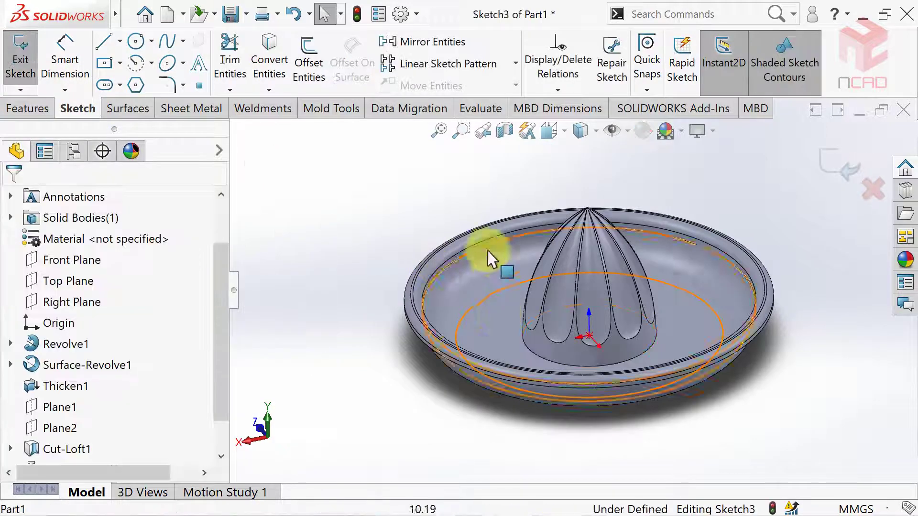
pyautogui.click(550, 131)
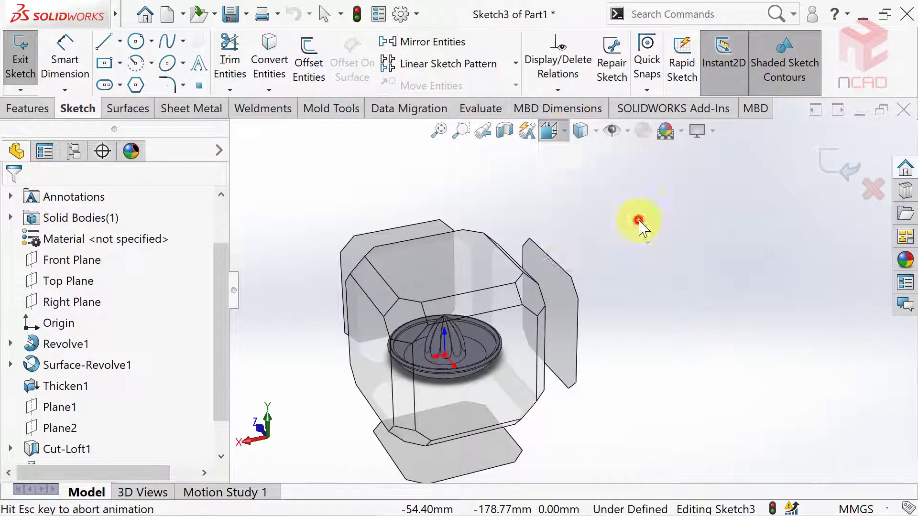
pyautogui.click(640, 220)
pyautogui.scroll(-2, 695, 198)
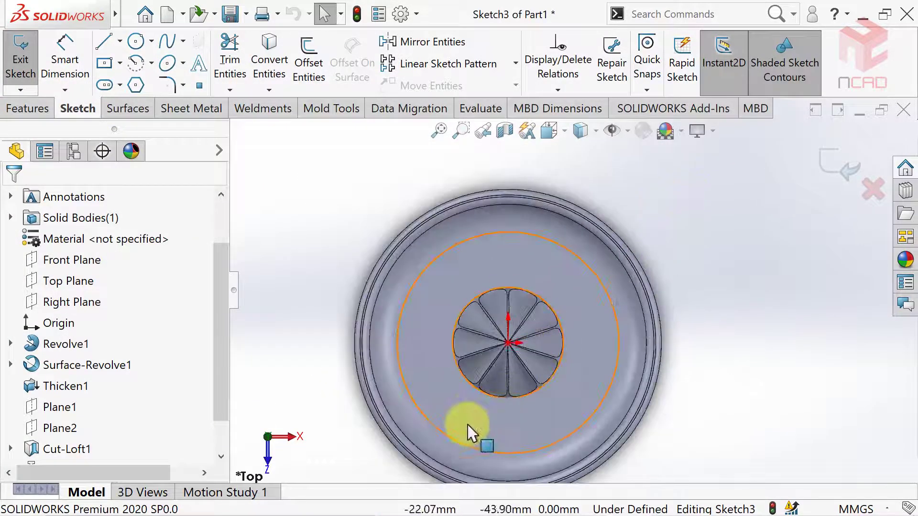
pyautogui.scroll(-1, 459, 415)
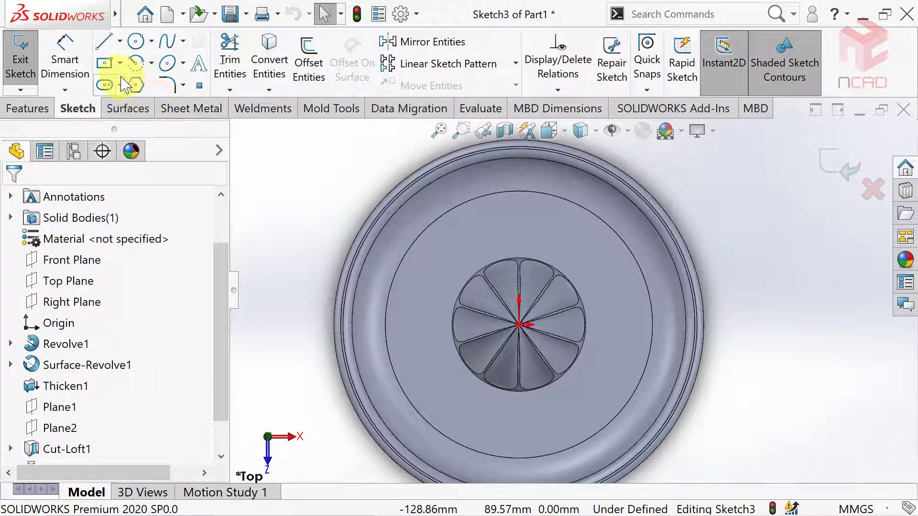
pyautogui.click(122, 43)
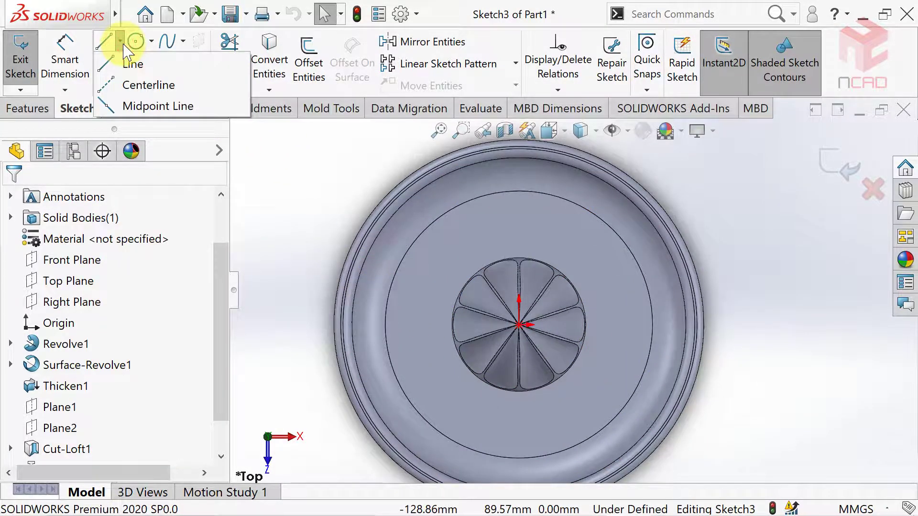
pyautogui.click(131, 85)
pyautogui.click(525, 326)
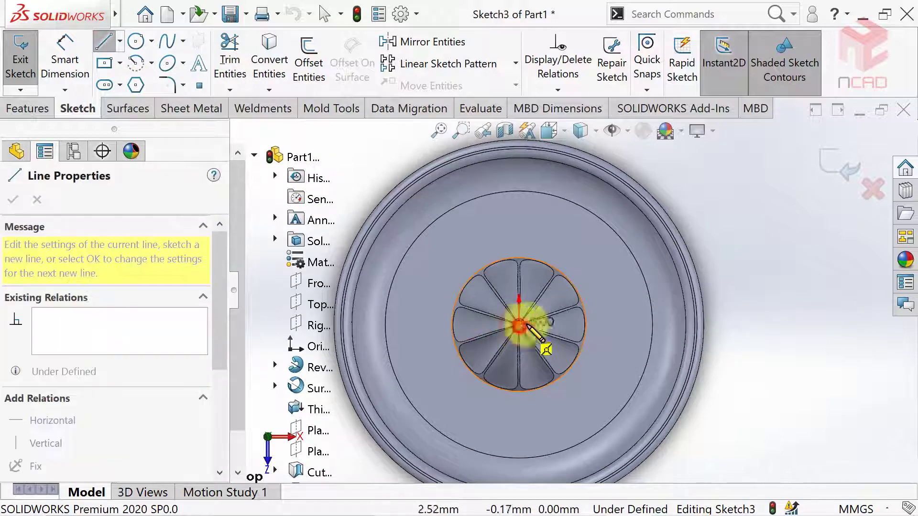
pyautogui.doubleClick(640, 319)
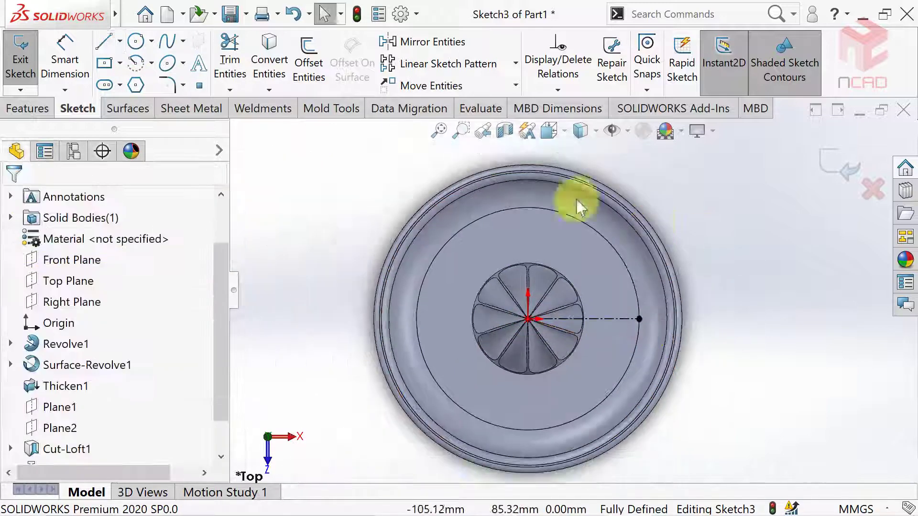
# - Draw a center rectangle on the centerline and dimension its width 2.00
pyautogui.press('r')
pyautogui.scroll(-3, 611, 318)
pyautogui.scroll(-3, 610, 314)
pyautogui.click(604, 311)
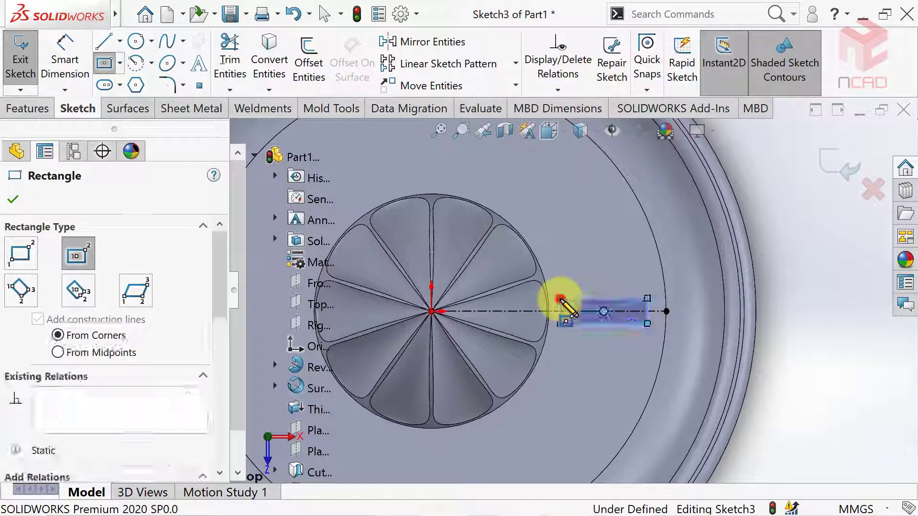
pyautogui.click(560, 299)
pyautogui.click(65, 60)
pyautogui.click(597, 297)
pyautogui.scroll(-3, 598, 322)
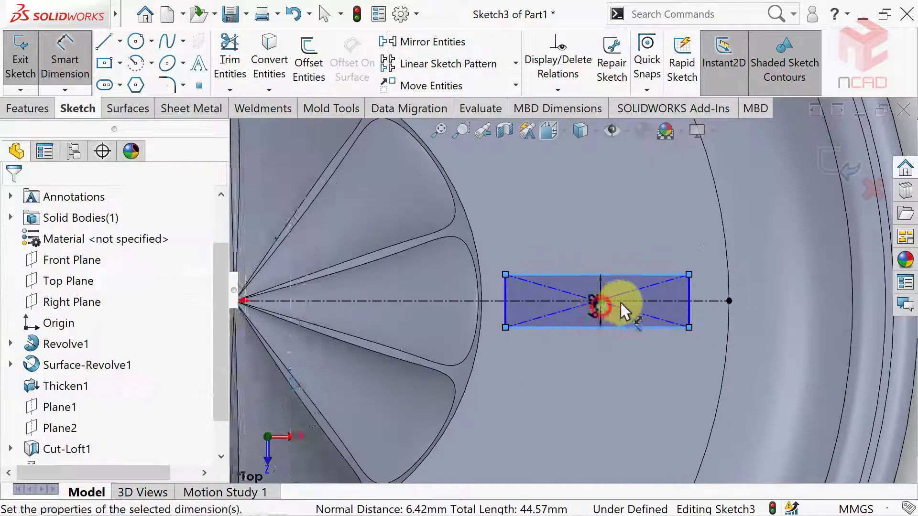
pyautogui.click(621, 304)
pyautogui.write('2')
pyautogui.press('Return')
pyautogui.press('Escape')
pyautogui.scroll(-3, 589, 320)
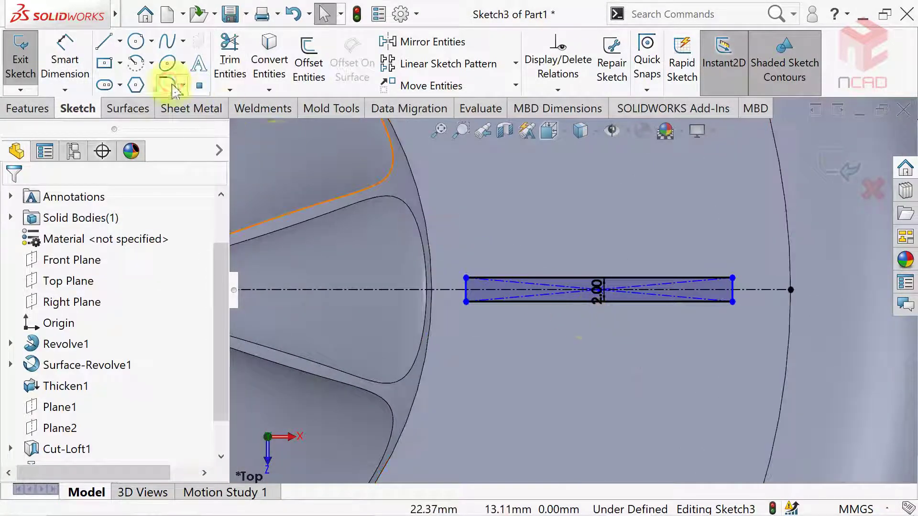
# - Fillet all four slot corners with R0.50
pyautogui.click(169, 86)
pyautogui.moveTo(86, 353); pyautogui.dragTo(32, 356)
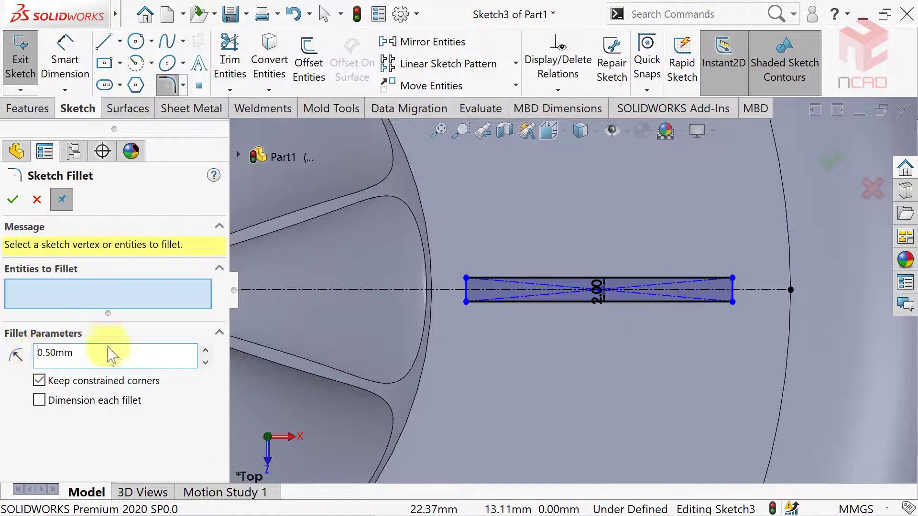
pyautogui.click(466, 302)
pyautogui.click(466, 278)
pyautogui.click(732, 302)
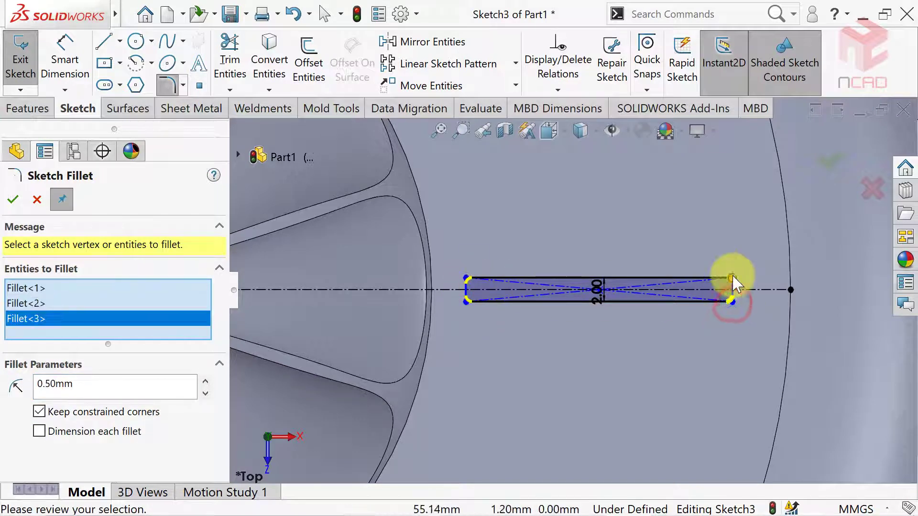
pyautogui.click(732, 278)
pyautogui.click(13, 199)
pyautogui.click(13, 200)
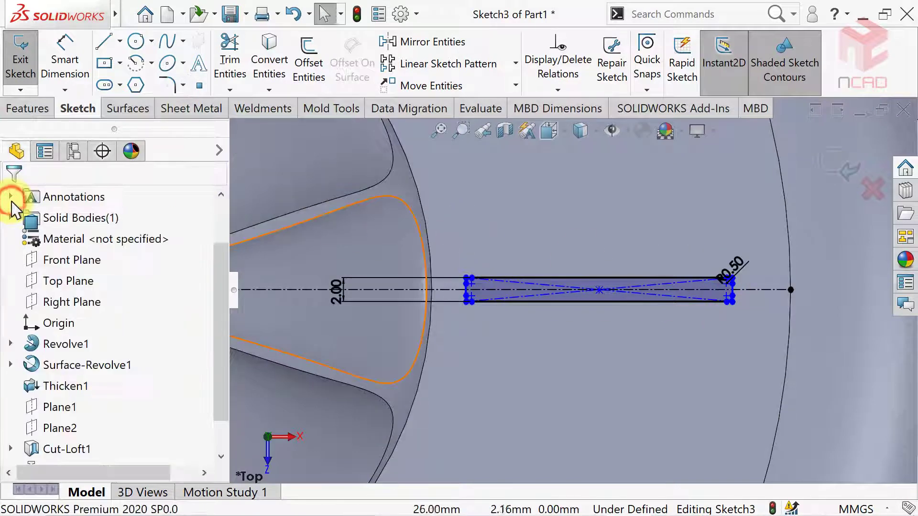
# - Make the slot's inner and outer end lines tangent to the inner and outer circular edges
pyautogui.click(546, 306)
pyautogui.keyDown('ctrl'); pyautogui.click(488, 318); pyautogui.keyUp('ctrl')
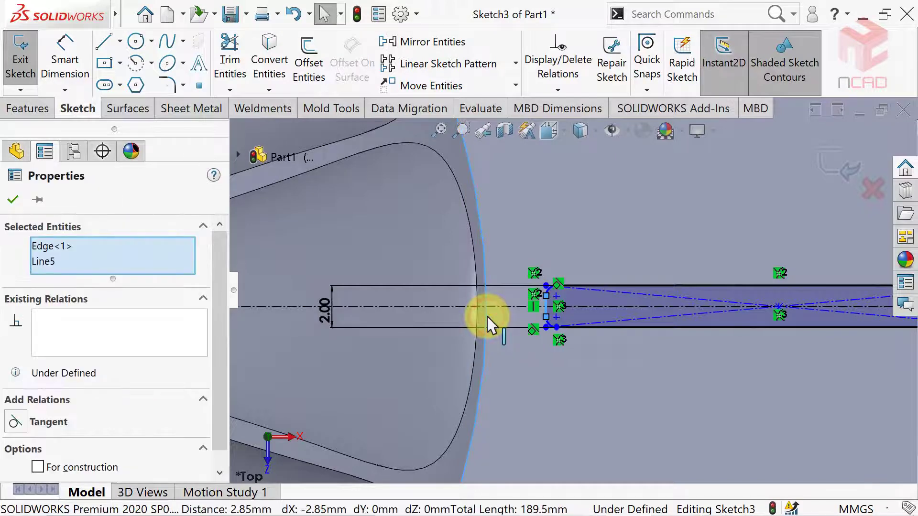
pyautogui.click(15, 422)
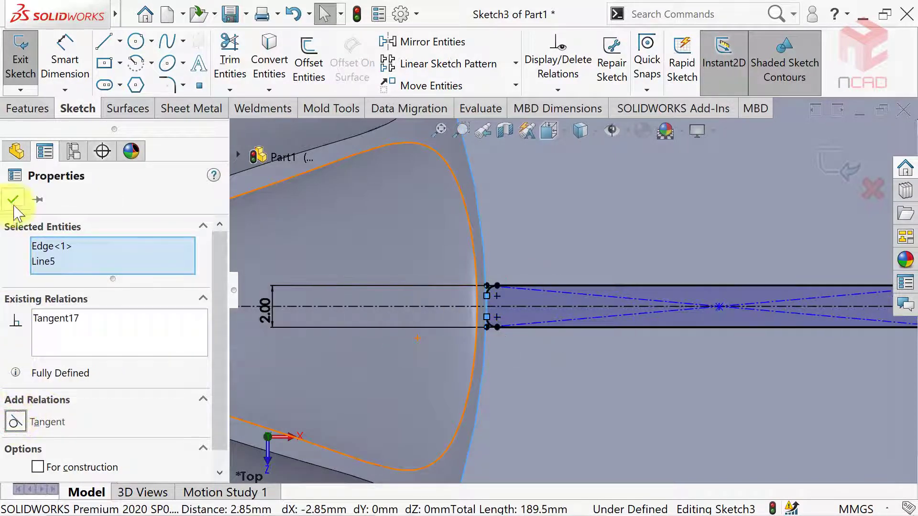
pyautogui.click(13, 204)
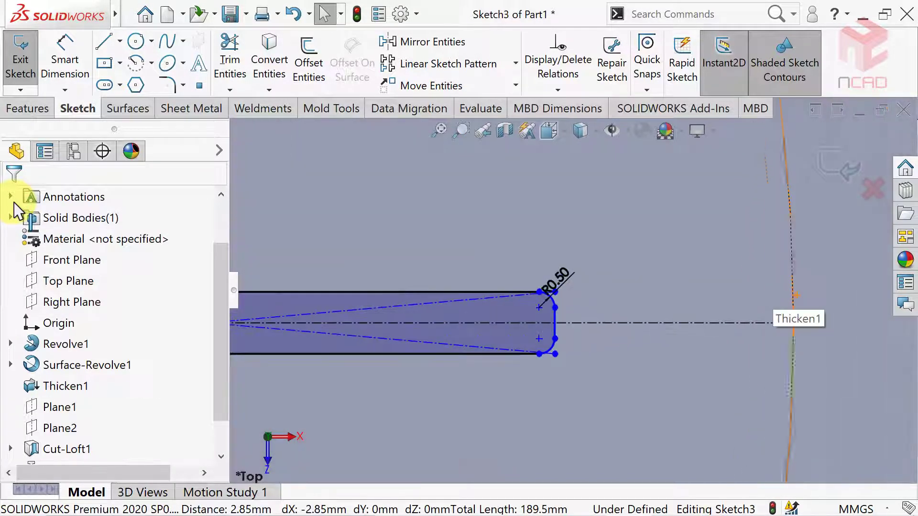
pyautogui.click(554, 316)
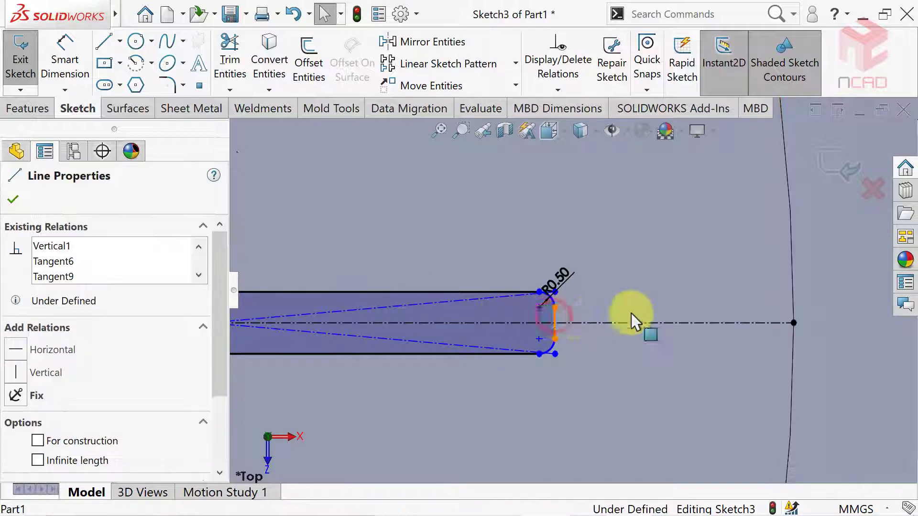
pyautogui.keyDown('ctrl'); pyautogui.click(793, 309); pyautogui.keyUp('ctrl')
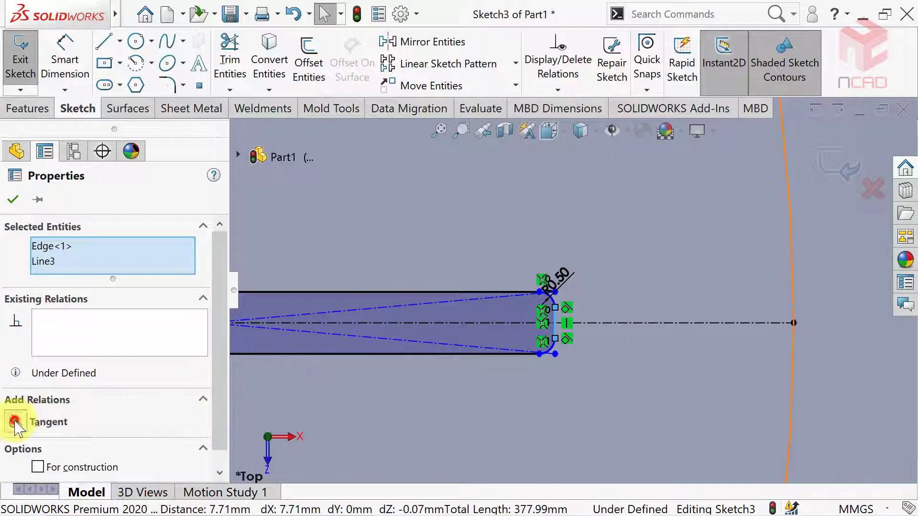
pyautogui.click(14, 422)
pyautogui.click(11, 200)
# - Check the R0.50 radius dimension and zoom to fit the whole part
pyautogui.scroll(-1, 753, 277)
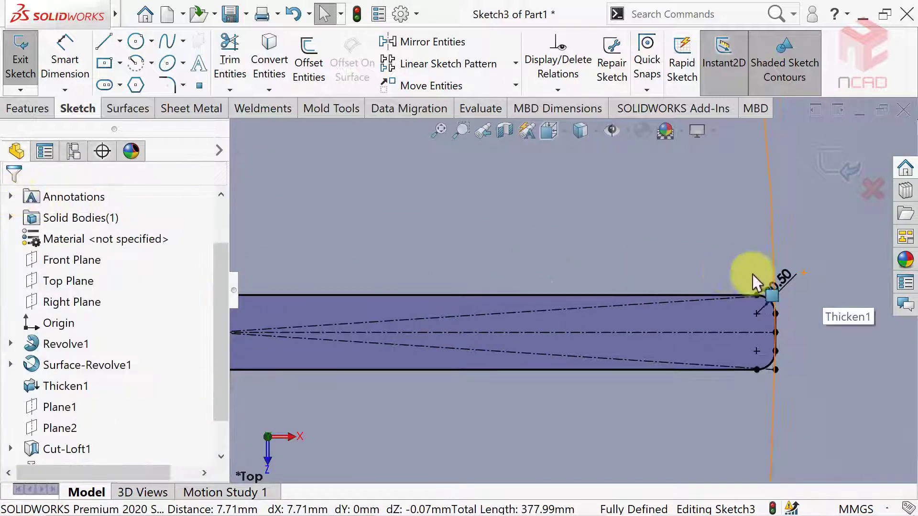
pyautogui.click(760, 307)
pyautogui.scroll(-2, 758, 308)
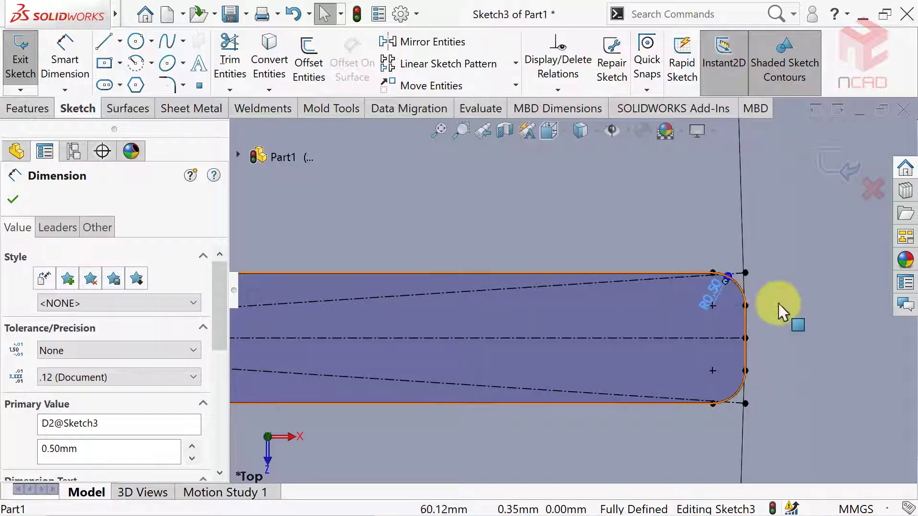
pyautogui.click(769, 297)
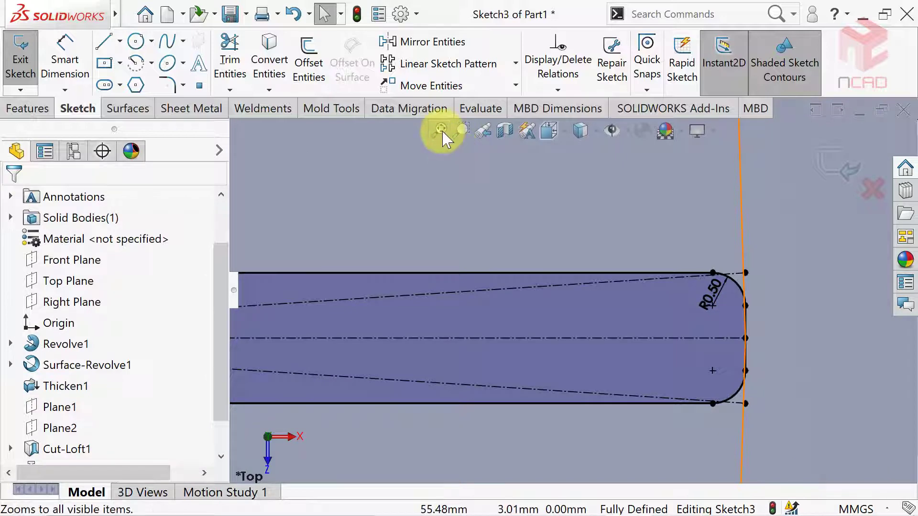
pyautogui.click(441, 131)
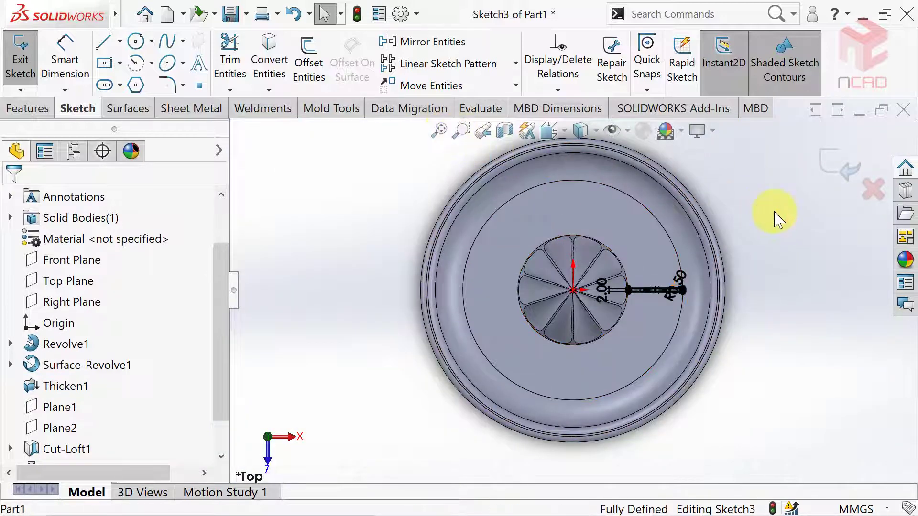
# - Extrude-cut the Sketch3 slot Through All to slice one radial slot in the dish floor
pyautogui.click(29, 109)
pyautogui.click(253, 78)
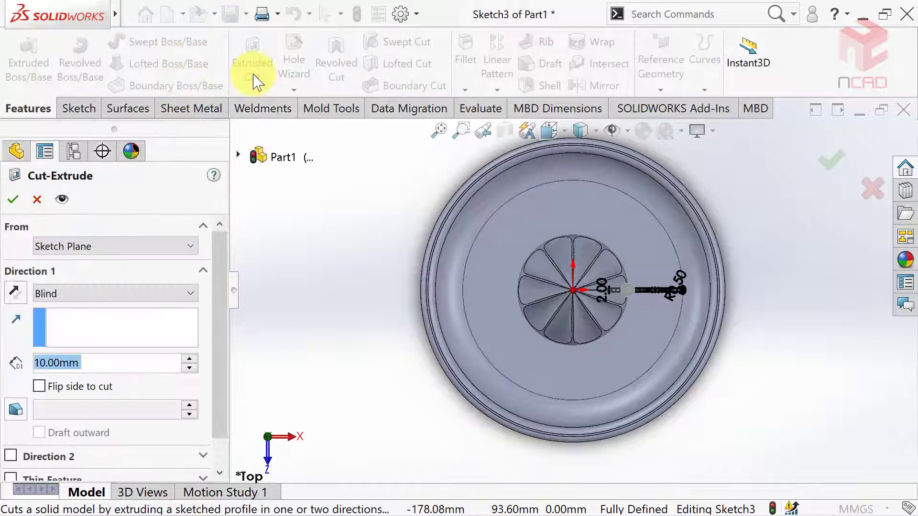
pyautogui.click(184, 293)
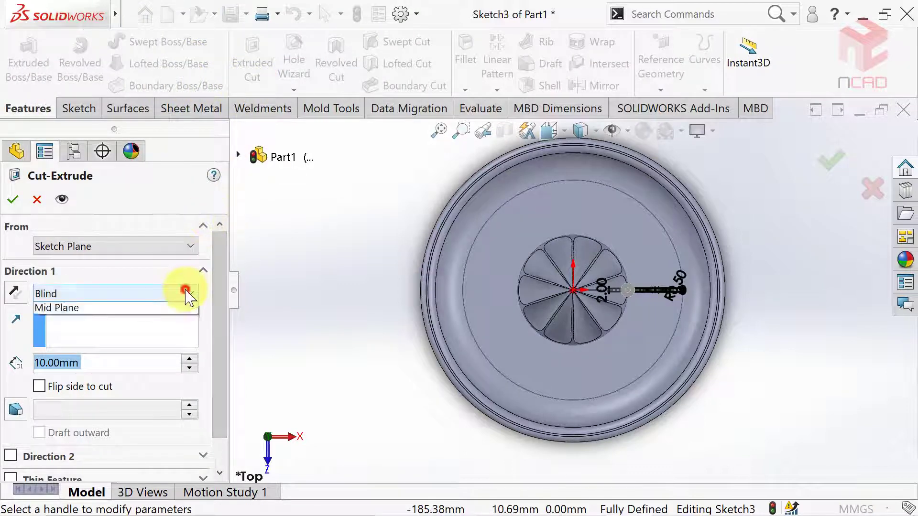
pyautogui.click(139, 324)
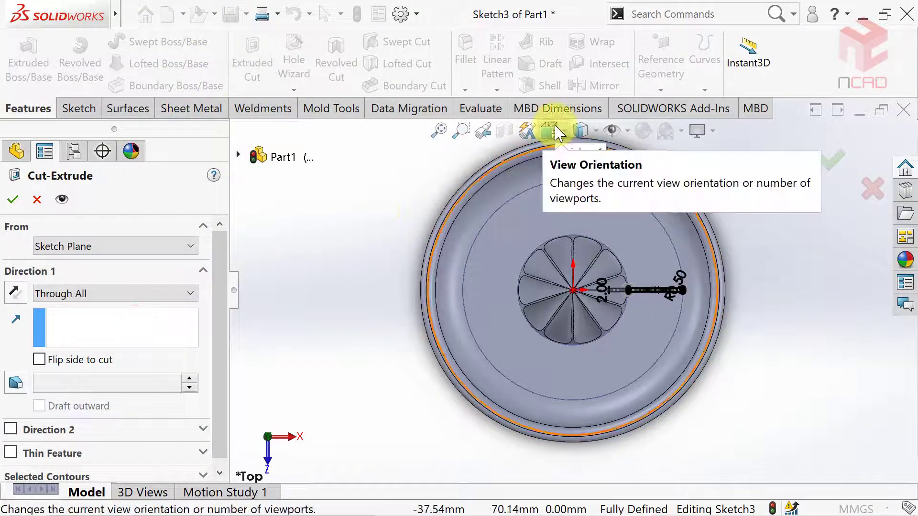
pyautogui.click(556, 128)
pyautogui.click(641, 177)
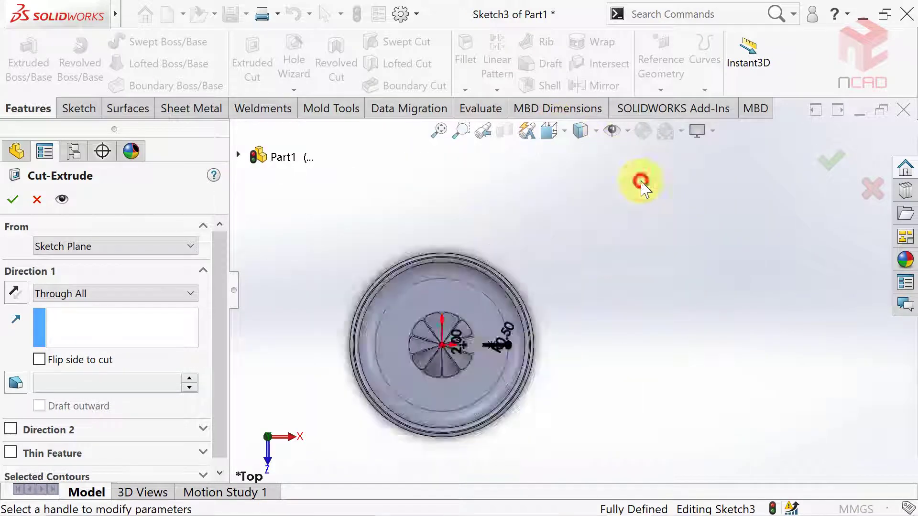
pyautogui.scroll(-2, 641, 180)
pyautogui.scroll(-3, 640, 182)
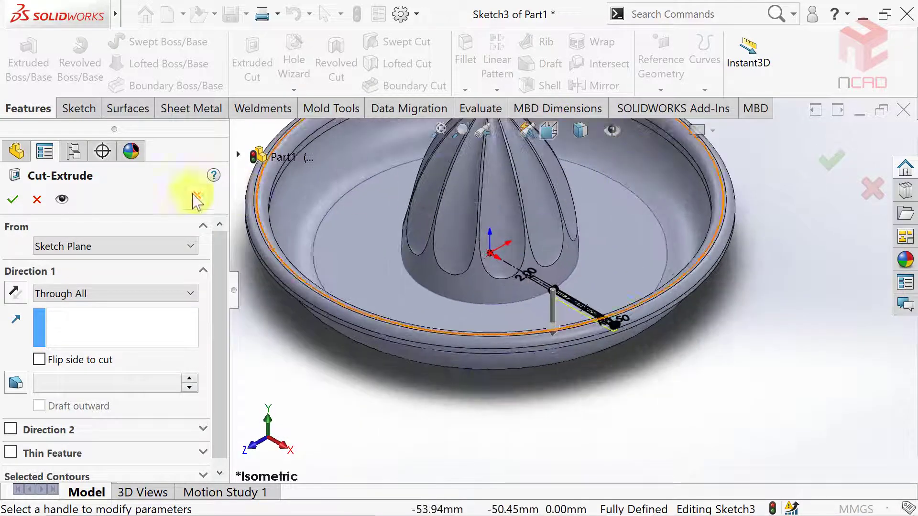
pyautogui.click(12, 199)
pyautogui.scroll(-2, 564, 260)
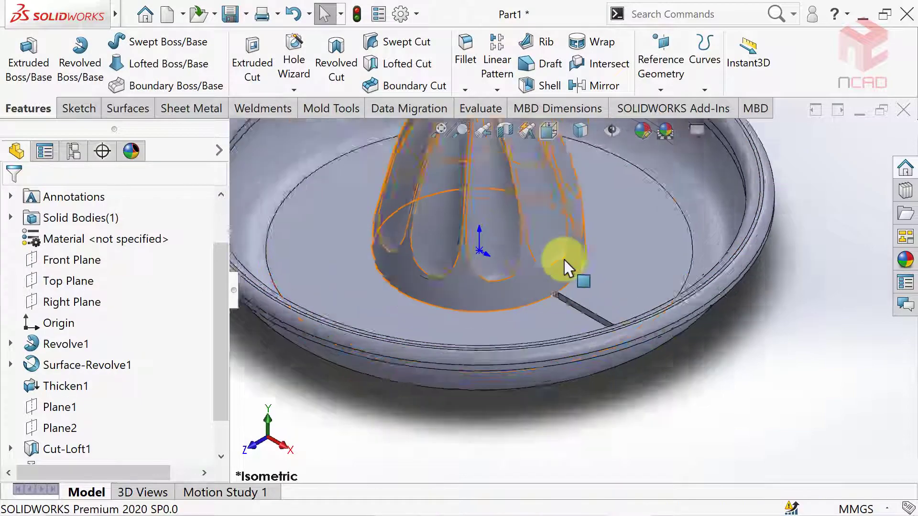
pyautogui.scroll(-1, 564, 260)
pyautogui.scroll(4, 564, 260)
pyautogui.scroll(1, 565, 260)
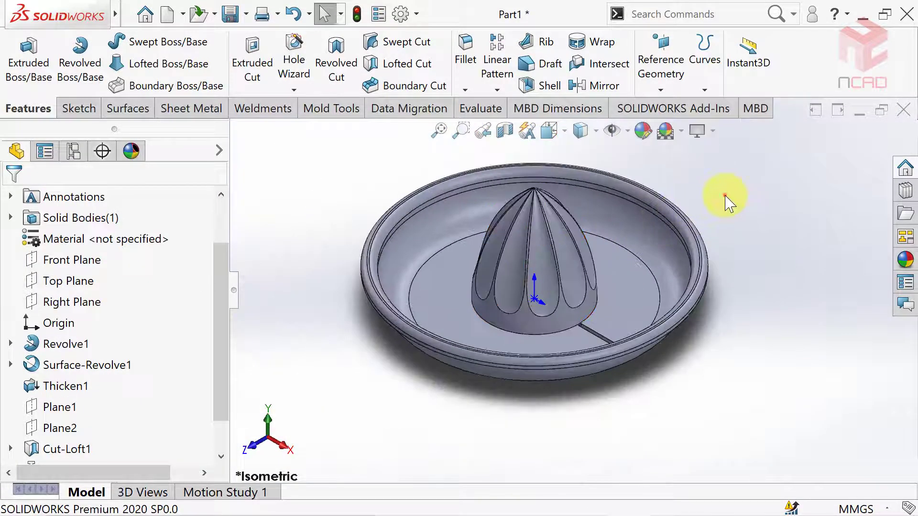
# - Circular-pattern Cut-Extrude1 around the rim edge axis with 68 evenly spaced instances
pyautogui.click(497, 90)
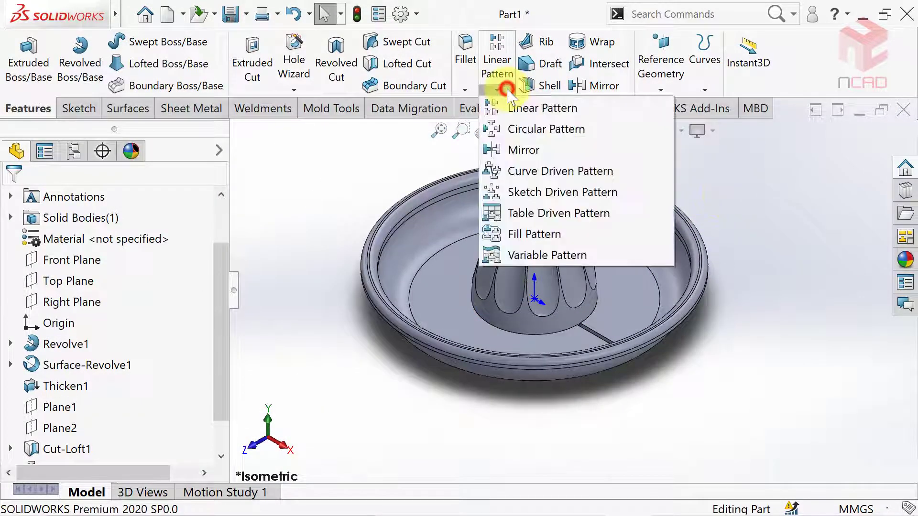
pyautogui.click(506, 128)
pyautogui.click(238, 154)
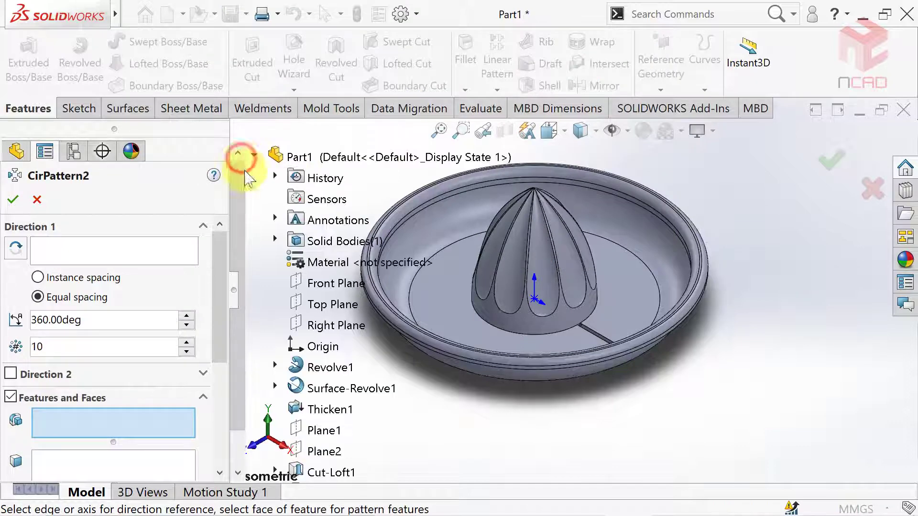
pyautogui.scroll(-1, 315, 459)
pyautogui.click(329, 472)
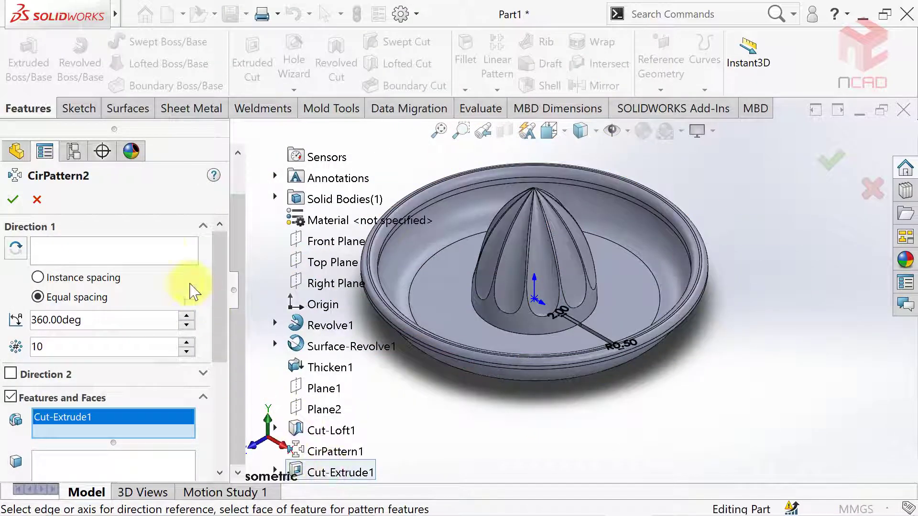
pyautogui.click(167, 247)
pyautogui.click(447, 204)
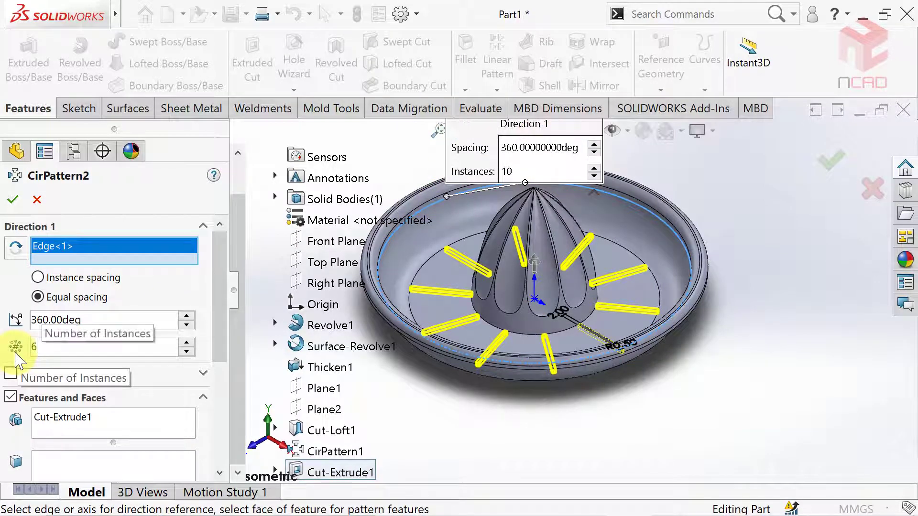
pyautogui.press('Return')
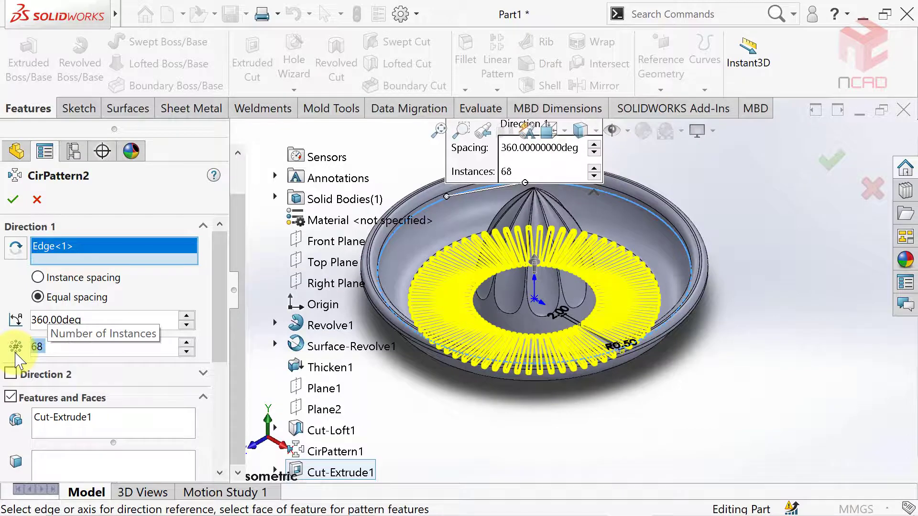
pyautogui.click(13, 200)
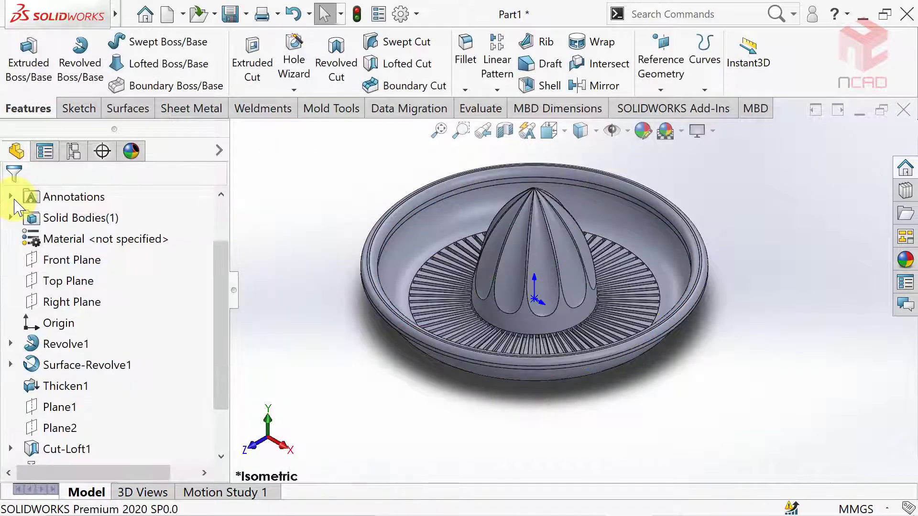
# - Fit the juicer in view, orbit to inspect the underside, and return to Isometric
pyautogui.click(438, 130)
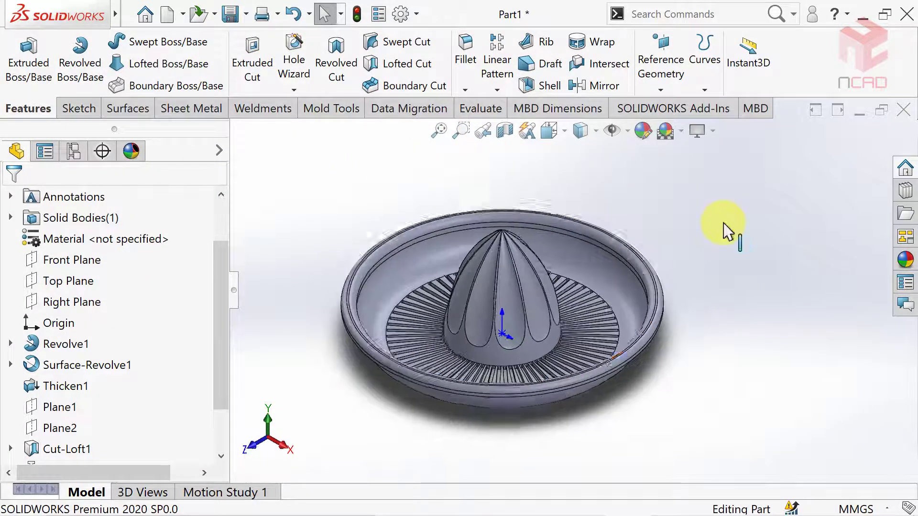
pyautogui.moveTo(723, 230)
pyautogui.mouseDown(button='middle')
pyautogui.moveTo(539, 444)
pyautogui.moveTo(480, 256)
pyautogui.mouseUp(button='middle')
pyautogui.click(438, 130)
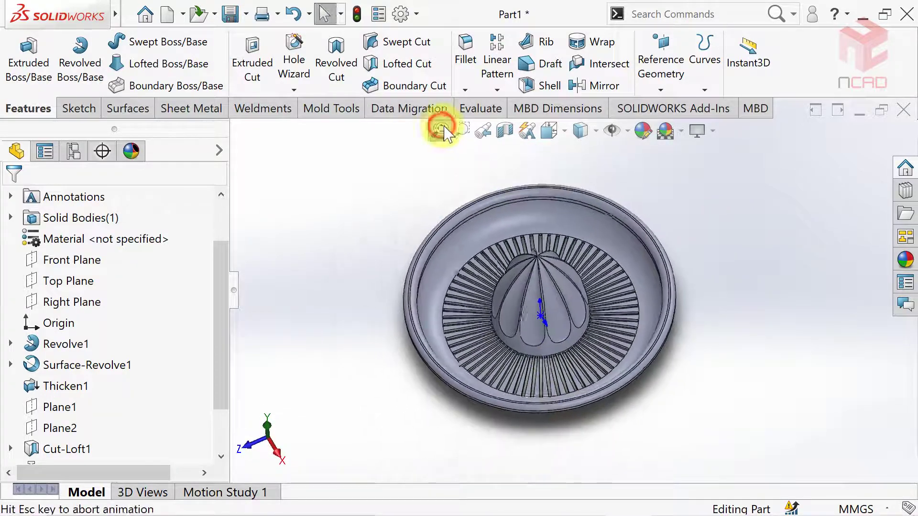
pyautogui.click(550, 139)
pyautogui.click(641, 178)
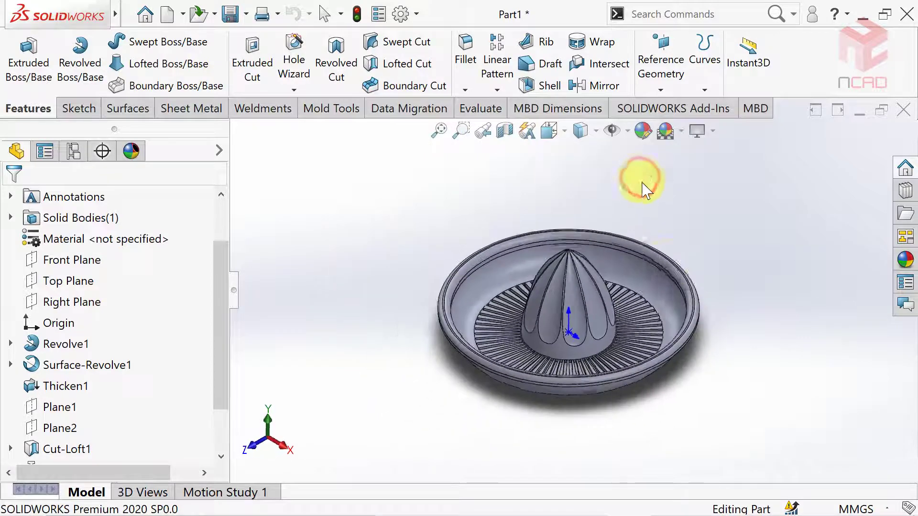
# - Apply a full round fillet across the rim's outer, top and inner faces
pyautogui.scroll(-2, 730, 273)
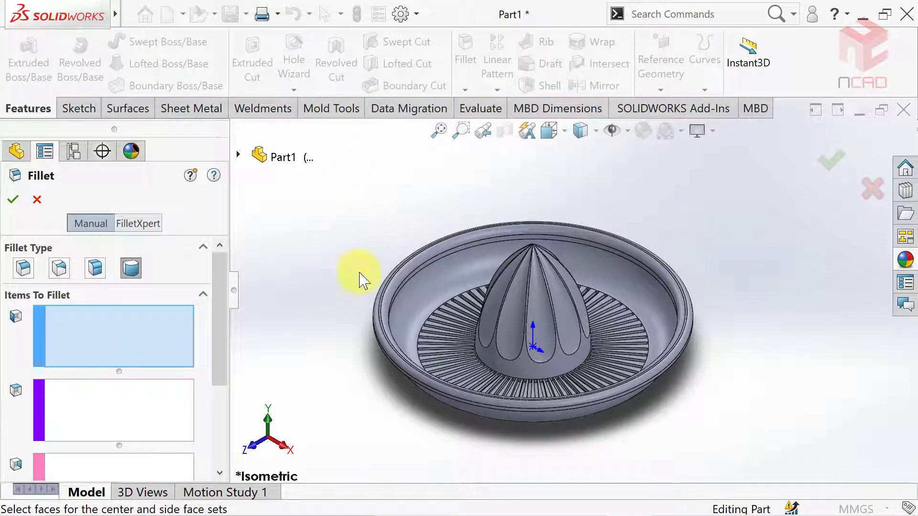
pyautogui.moveTo(359, 279); pyautogui.dragTo(461, 211, button='middle')
pyautogui.scroll(-5, 435, 297)
pyautogui.click(466, 276)
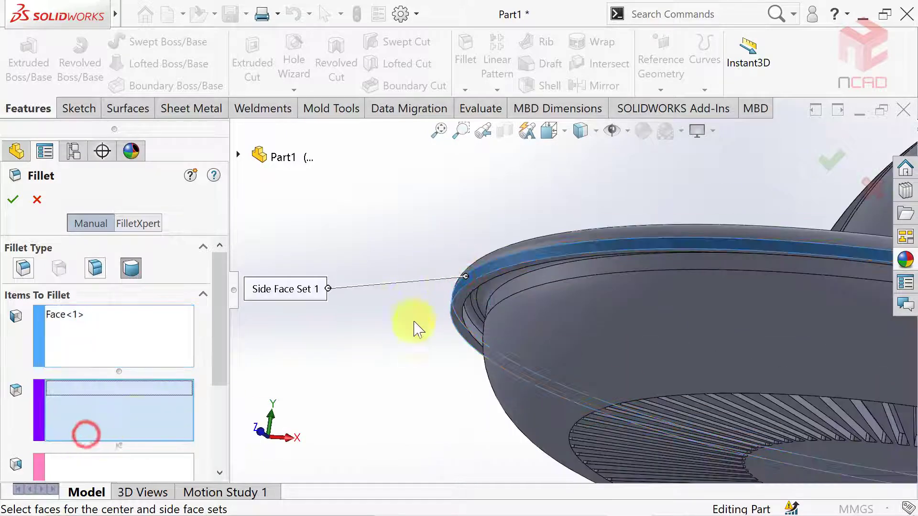
pyautogui.click(437, 307)
pyautogui.scroll(-3, 471, 307)
pyautogui.click(484, 309)
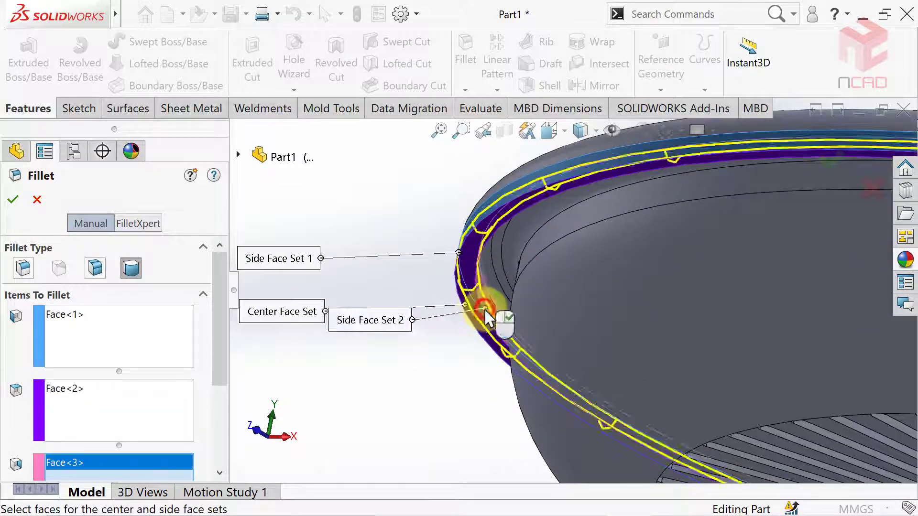
pyautogui.scroll(5, 486, 311)
pyautogui.click(823, 161)
# - Return the model to Isometric view and bring up the Appearances, Scenes and Decals library
pyautogui.moveTo(727, 229); pyautogui.dragTo(643, 346, button='middle')
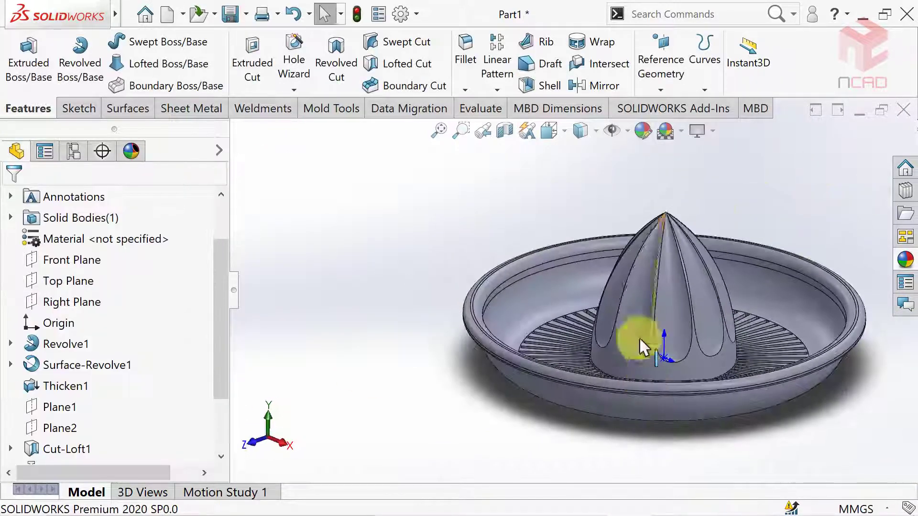
pyautogui.click(545, 130)
pyautogui.click(639, 181)
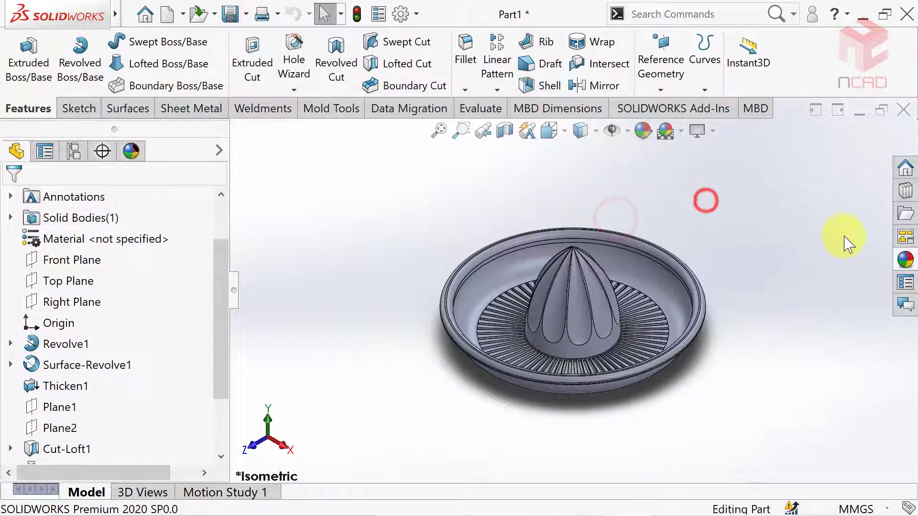
pyautogui.click(904, 260)
# - Apply yellow High Gloss plastic to the juicer after trying red, blue and green
pyautogui.doubleClick(797, 160)
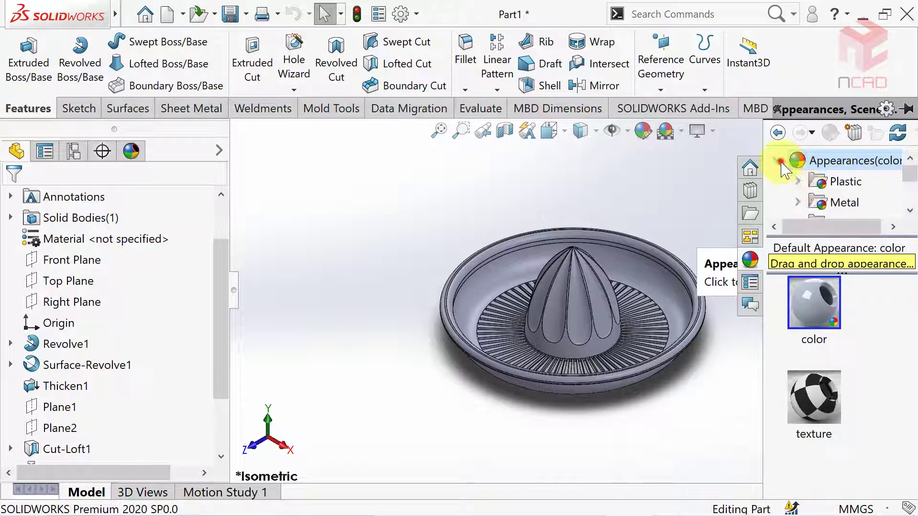
pyautogui.doubleClick(807, 180)
pyautogui.click(845, 181)
pyautogui.scroll(-3, 832, 310)
pyautogui.click(823, 330)
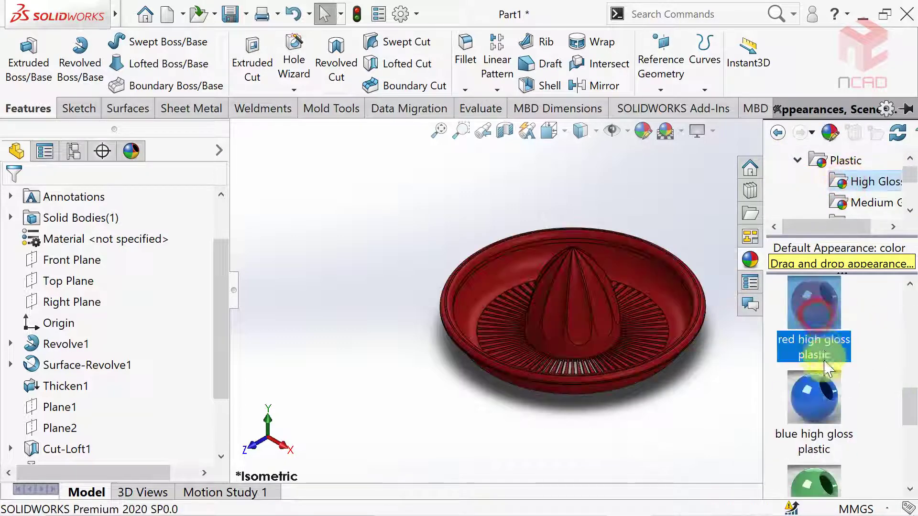
pyautogui.click(820, 390)
pyautogui.scroll(-1, 827, 383)
pyautogui.click(820, 361)
pyautogui.click(814, 445)
# - Change the juicer's plastic appearance colour to orange and accept it
pyautogui.click(717, 411)
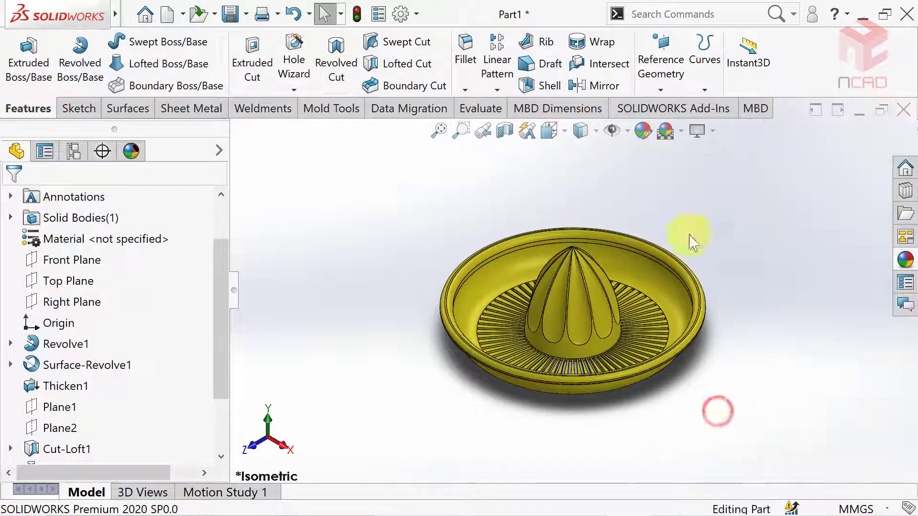
pyautogui.moveTo(219, 318); pyautogui.dragTo(221, 370)
pyautogui.click(74, 372)
pyautogui.click(13, 199)
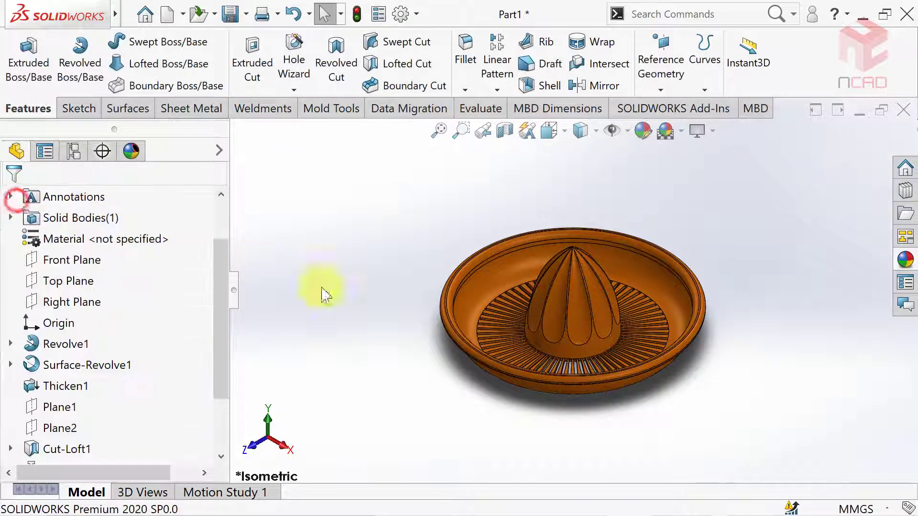
# - Display the juicer Shaded in the Backdrop - Grey with Overhead Light scene
pyautogui.click(595, 131)
pyautogui.click(579, 171)
pyautogui.click(681, 131)
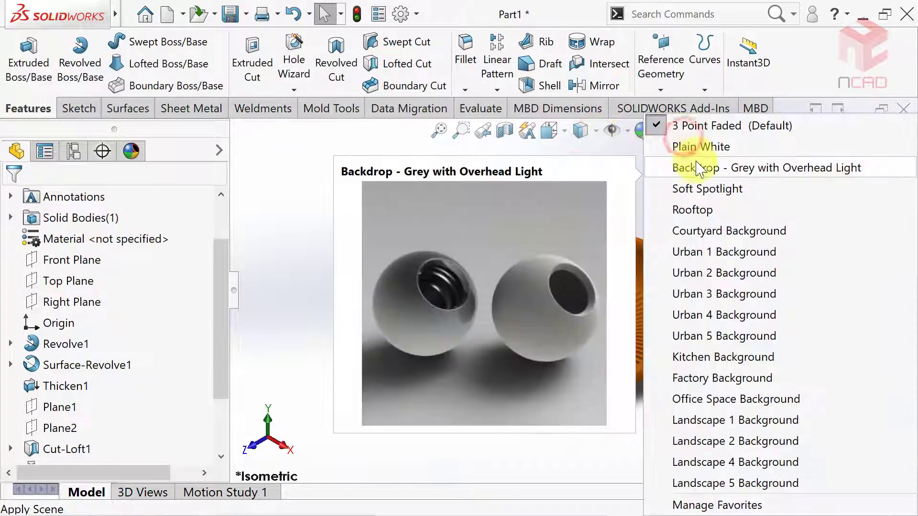
pyautogui.click(704, 187)
pyautogui.moveTo(702, 203)
pyautogui.mouseDown(button='middle')
pyautogui.moveTo(569, 282)
pyautogui.moveTo(569, 331)
pyautogui.moveTo(580, 343)
pyautogui.moveTo(580, 334)
pyautogui.mouseUp(button='middle')
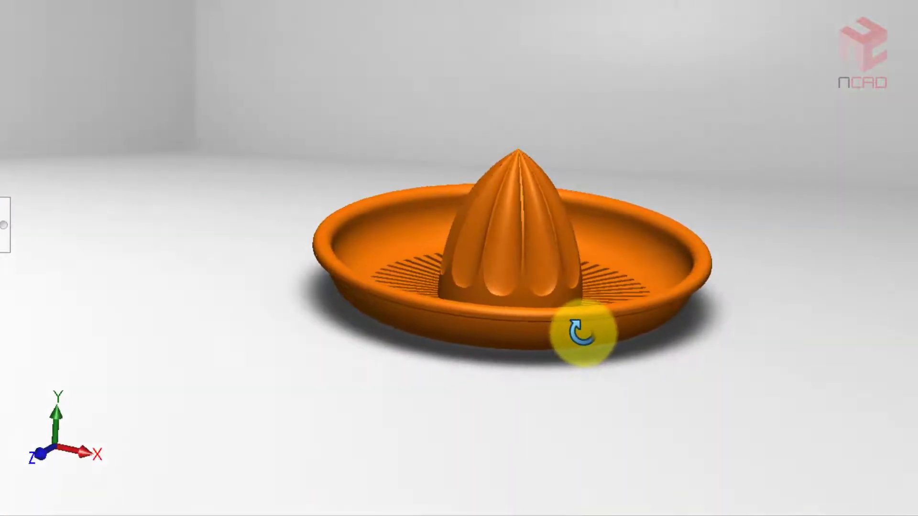
pyautogui.moveTo(736, 277)
pyautogui.mouseDown(button='middle')
pyautogui.moveTo(741, 257)
pyautogui.moveTo(775, 239)
pyautogui.moveTo(774, 230)
pyautogui.moveTo(537, 403)
pyautogui.moveTo(536, 395)
pyautogui.mouseUp(button='middle')
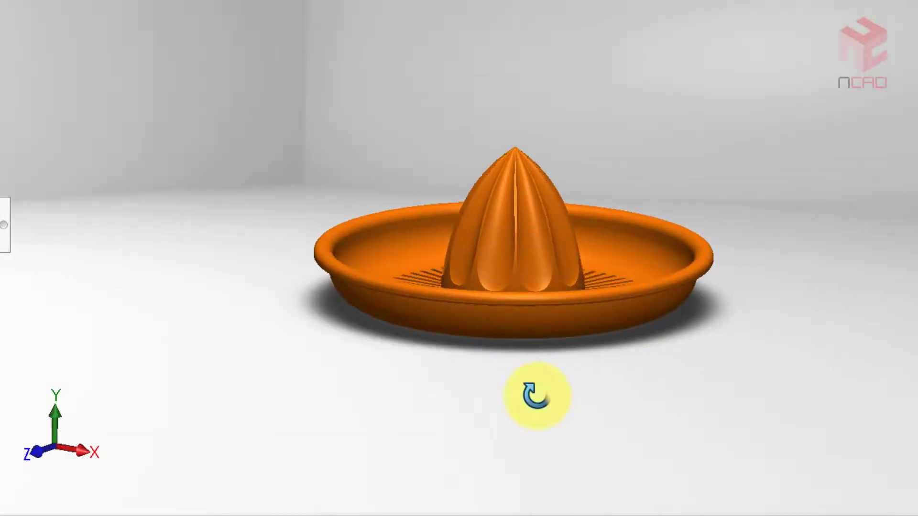